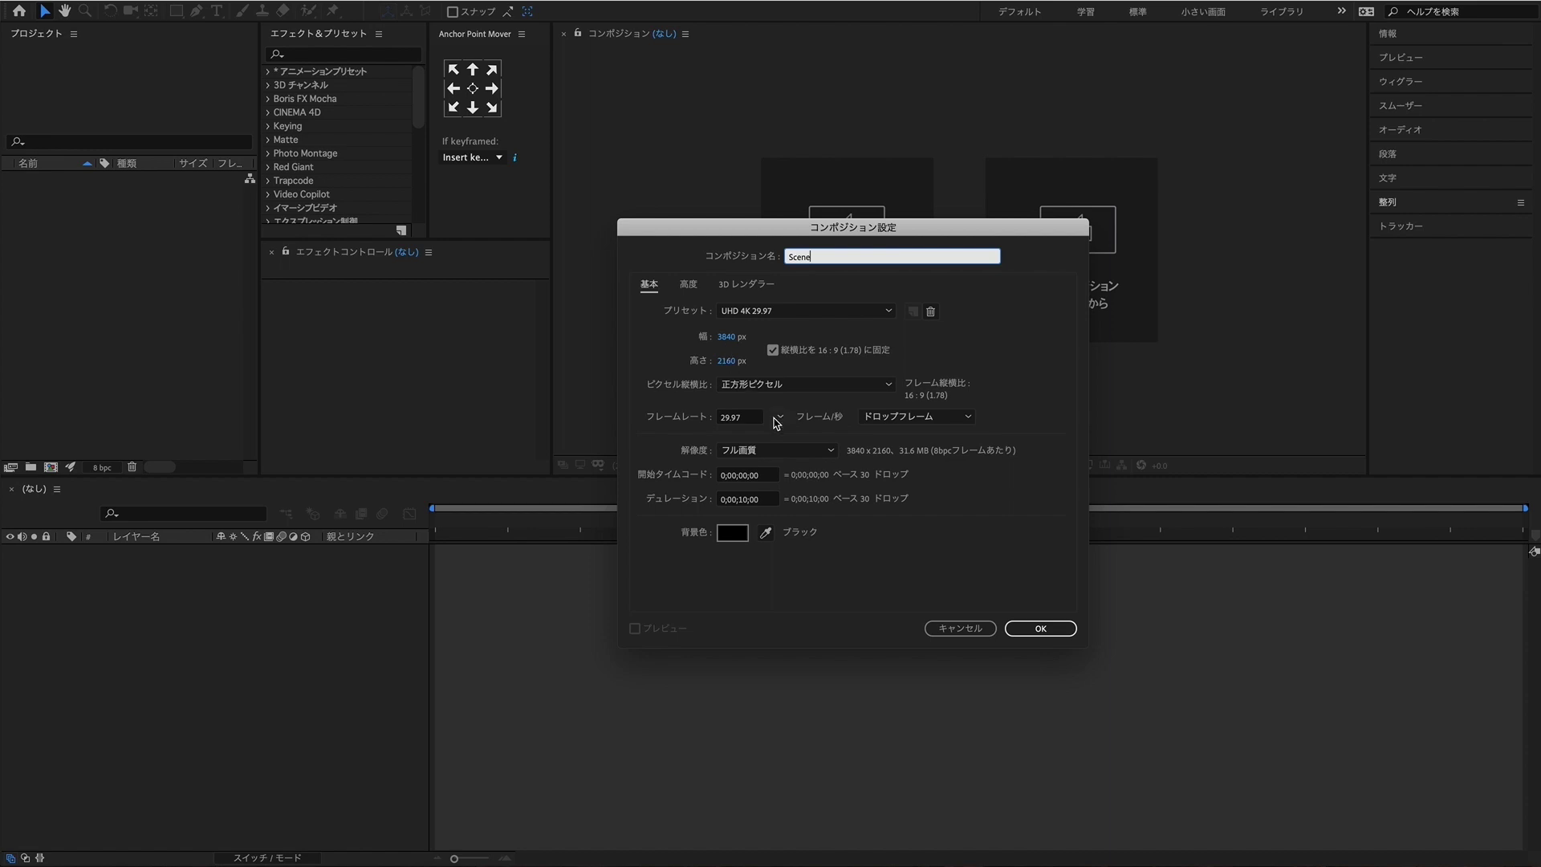
Step: Set the Scene composition's duration to 0;00;05;00 and create the composition
click(754, 500)
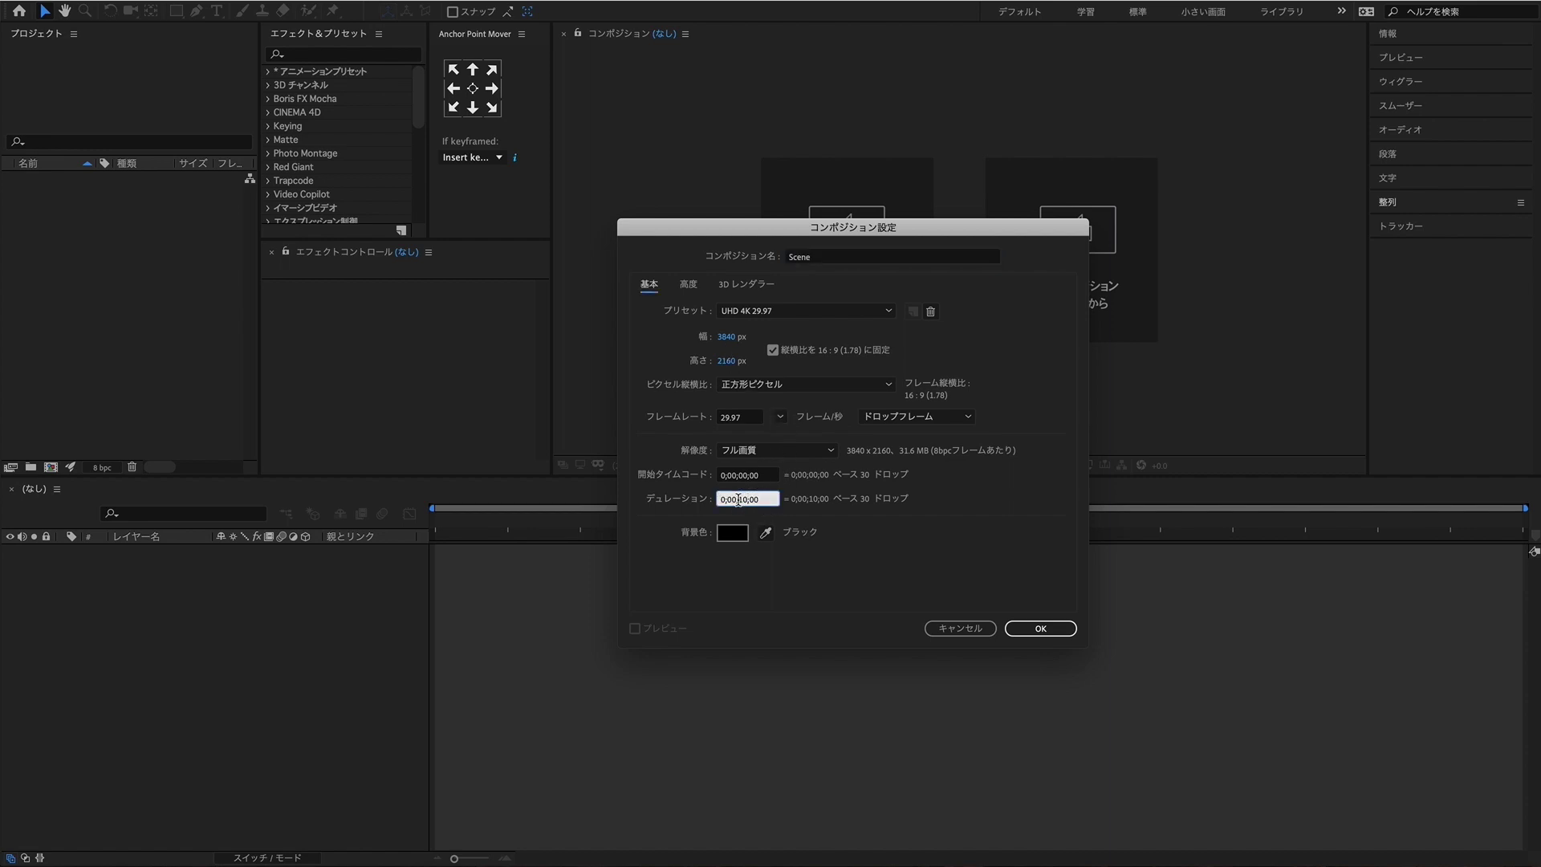
click(746, 498)
text(0)
click(838, 630)
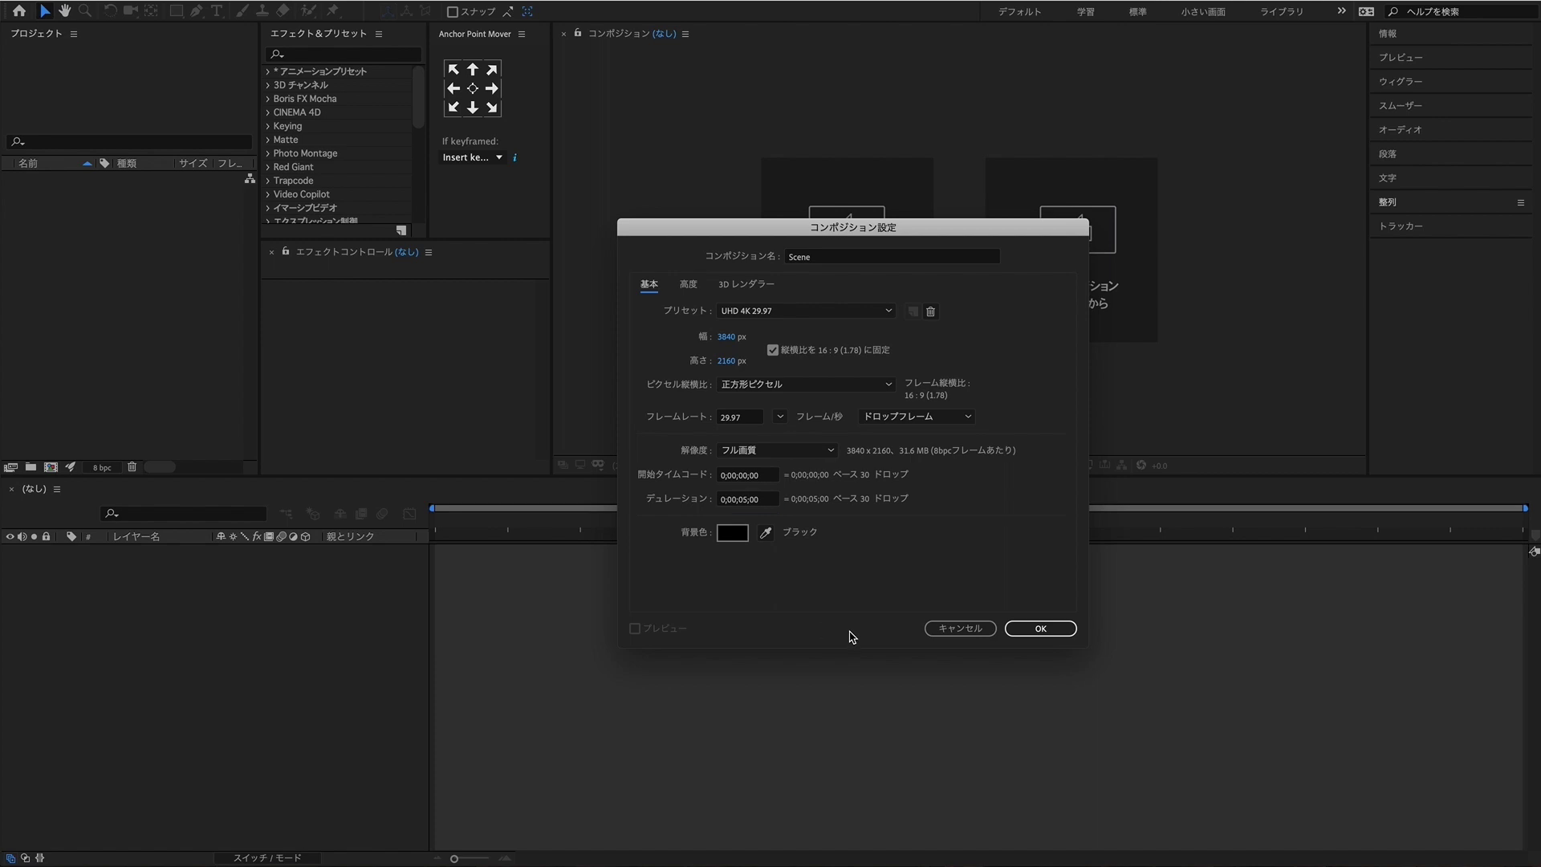
click(1037, 630)
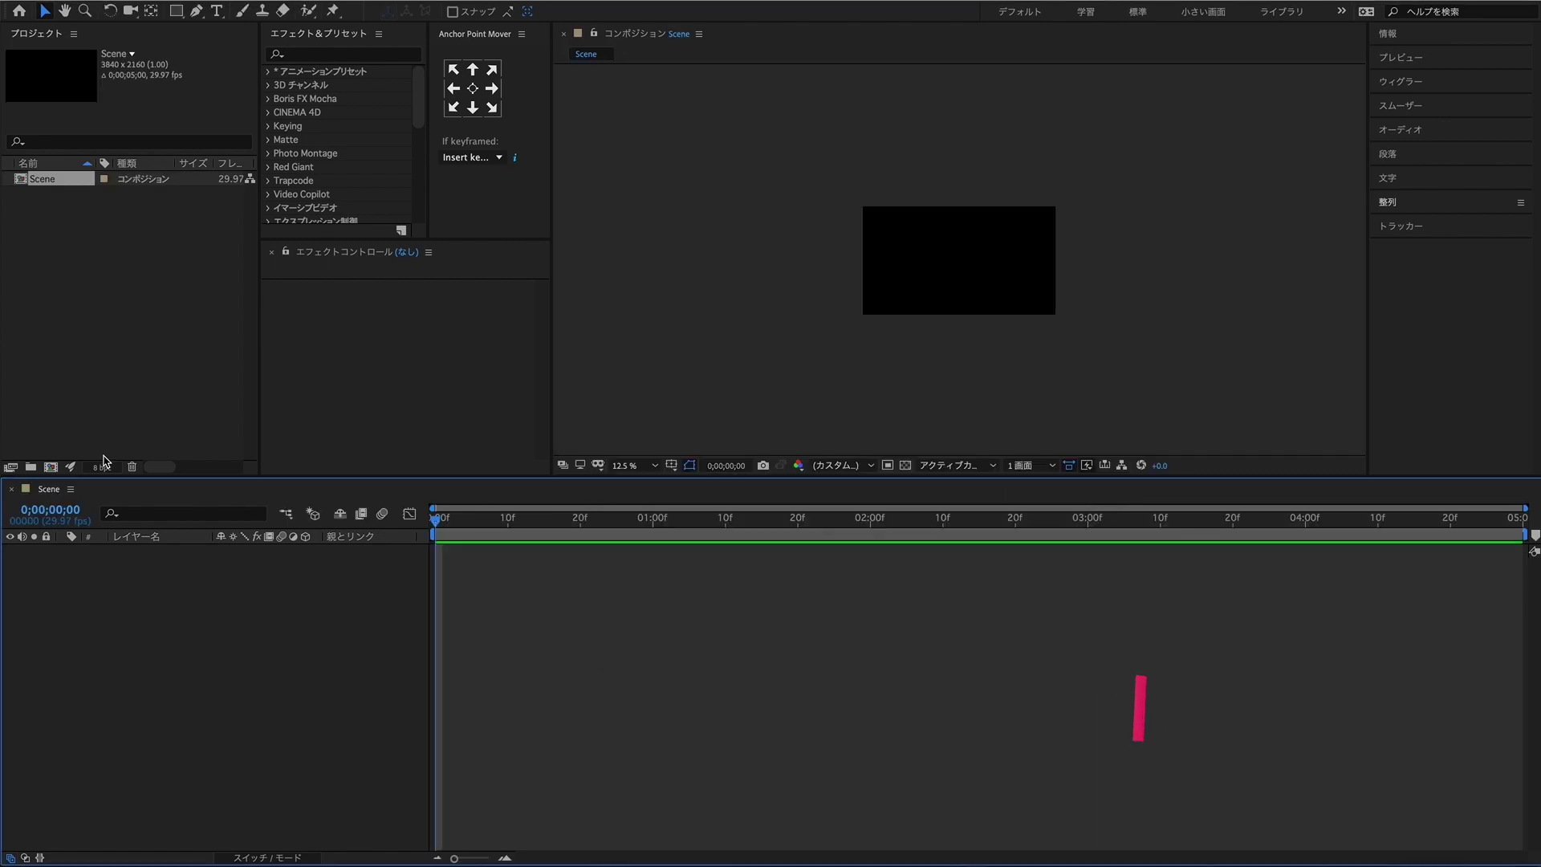
Step: Create a project folder named Scene and move the Scene composition into it
click(30, 467)
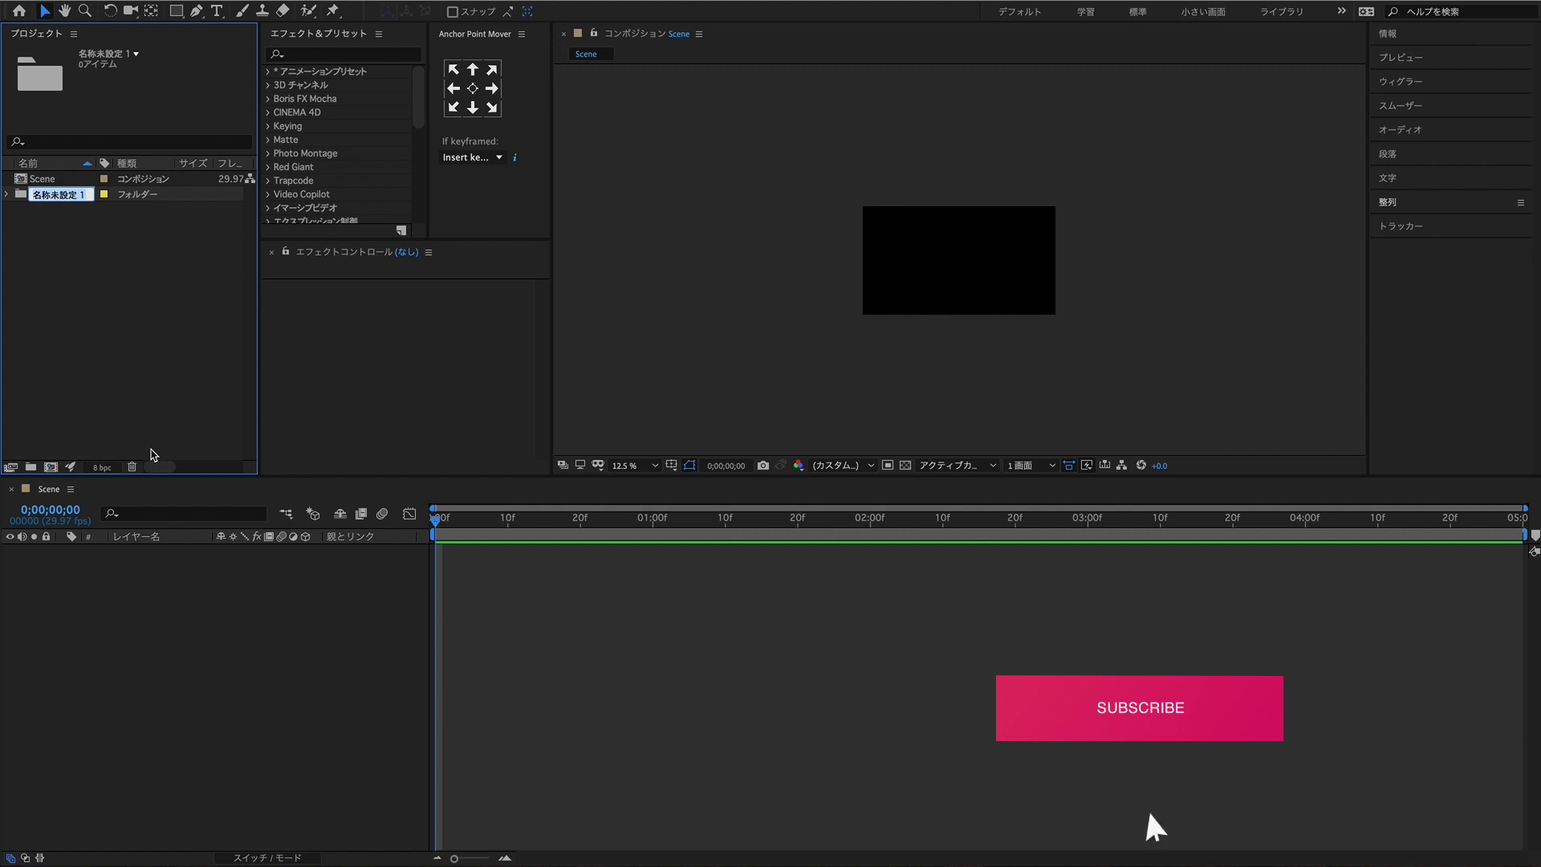
text(Scene)
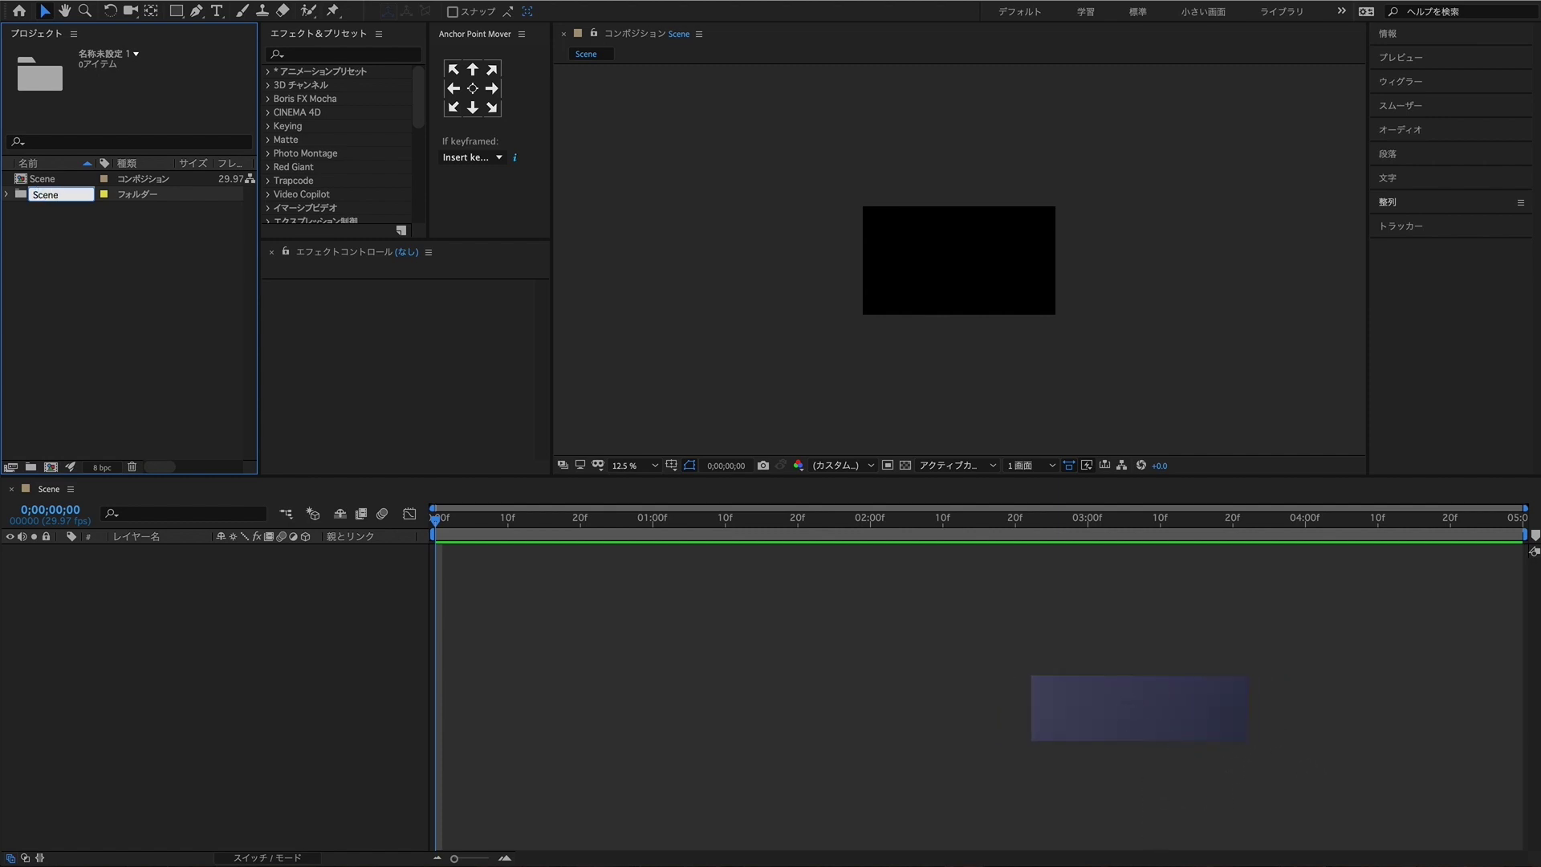
click(71, 392)
drag(62, 197, 60, 187)
Step: Create a new composition named Photo01 with the aspect ratio unlocked, 1842 px wide and 1132 px high
click(50, 466)
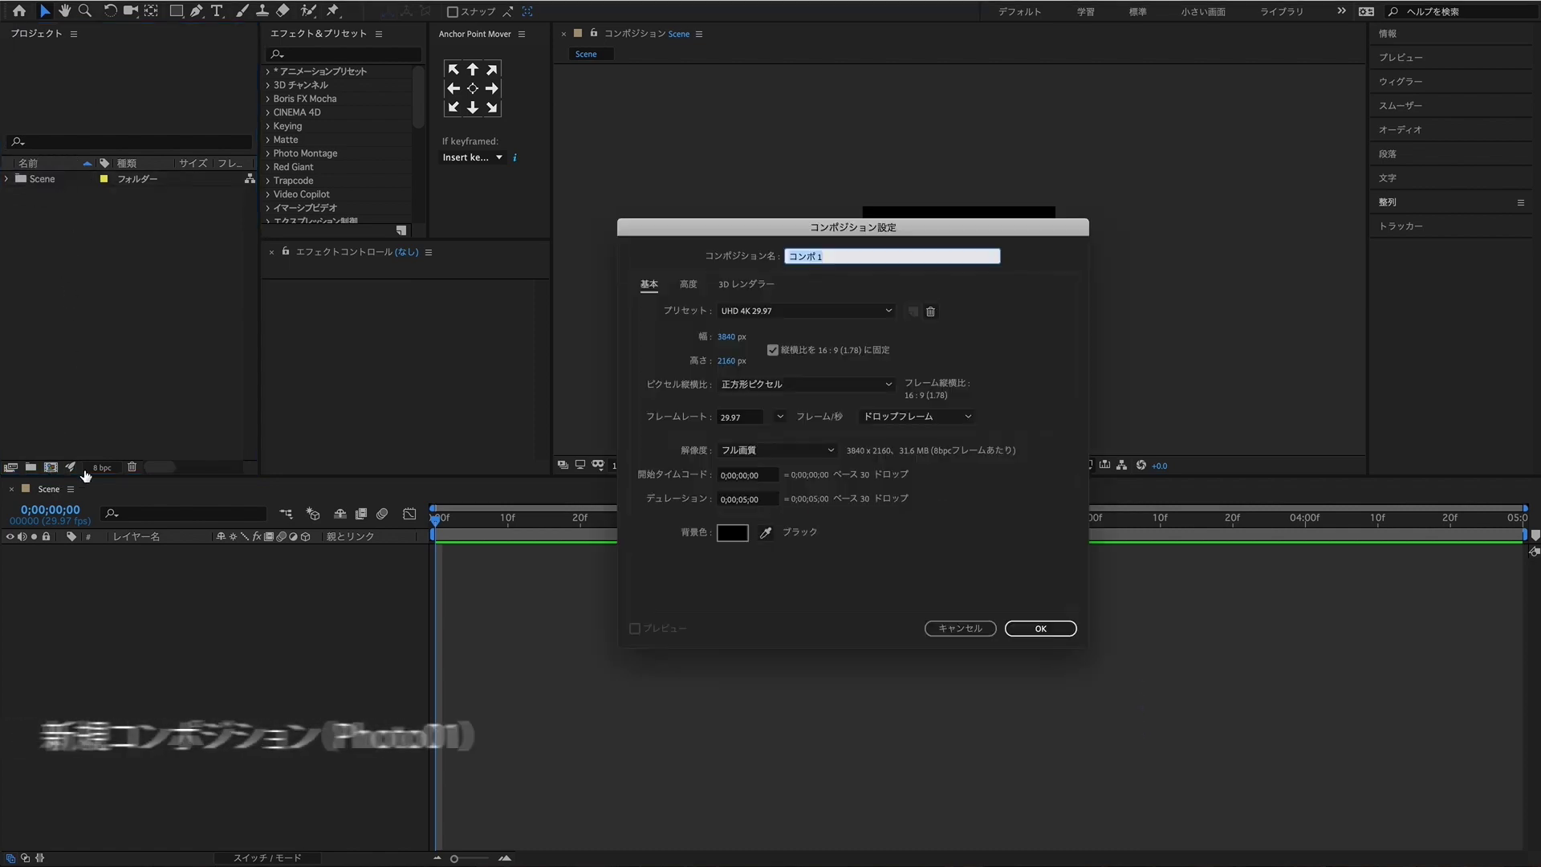
text(P)
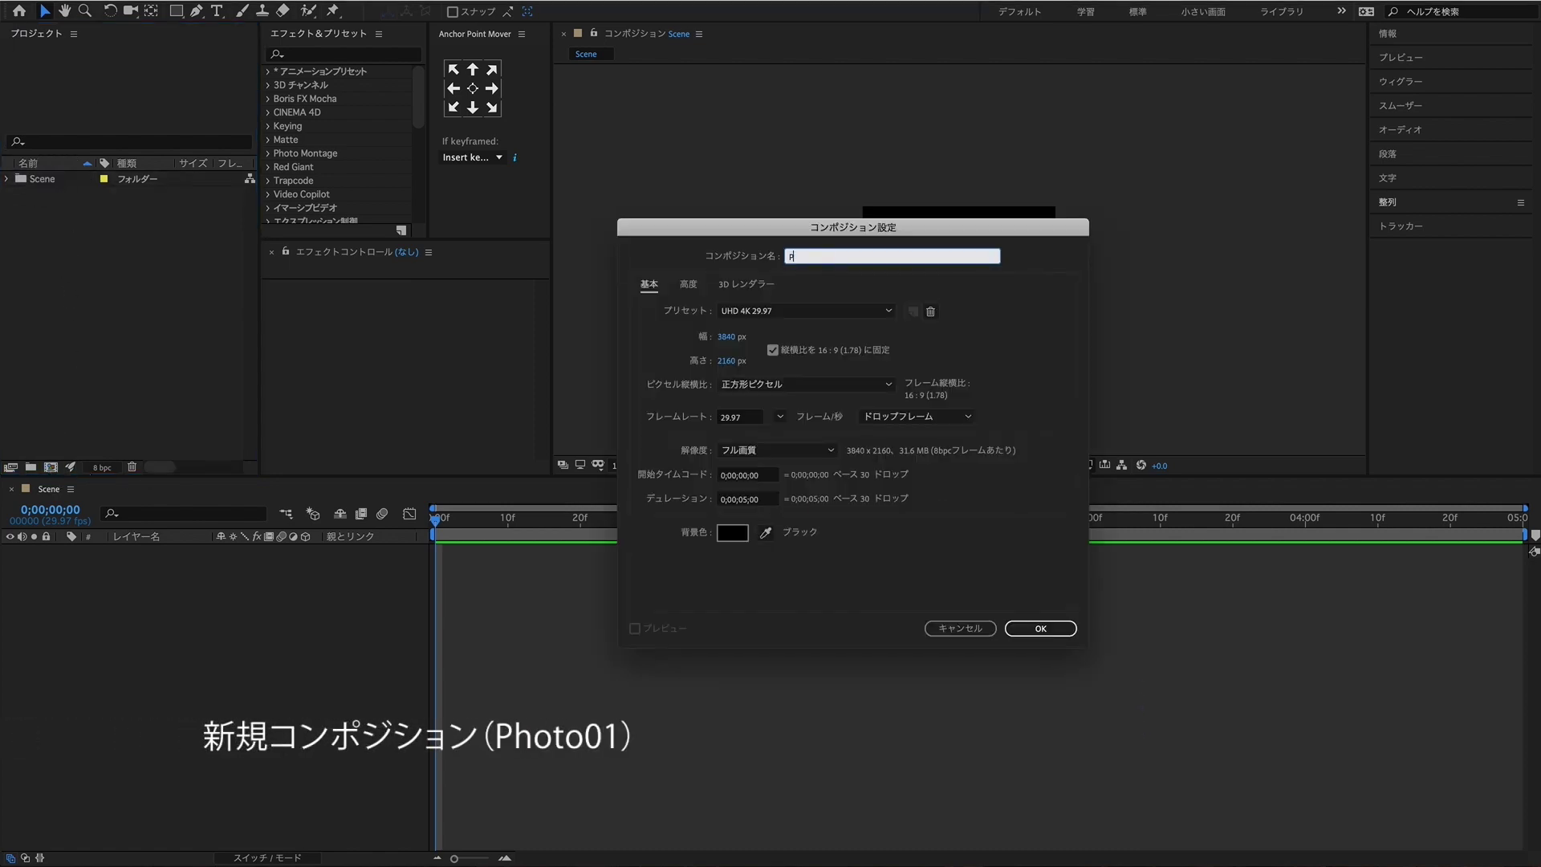
text(hoto01)
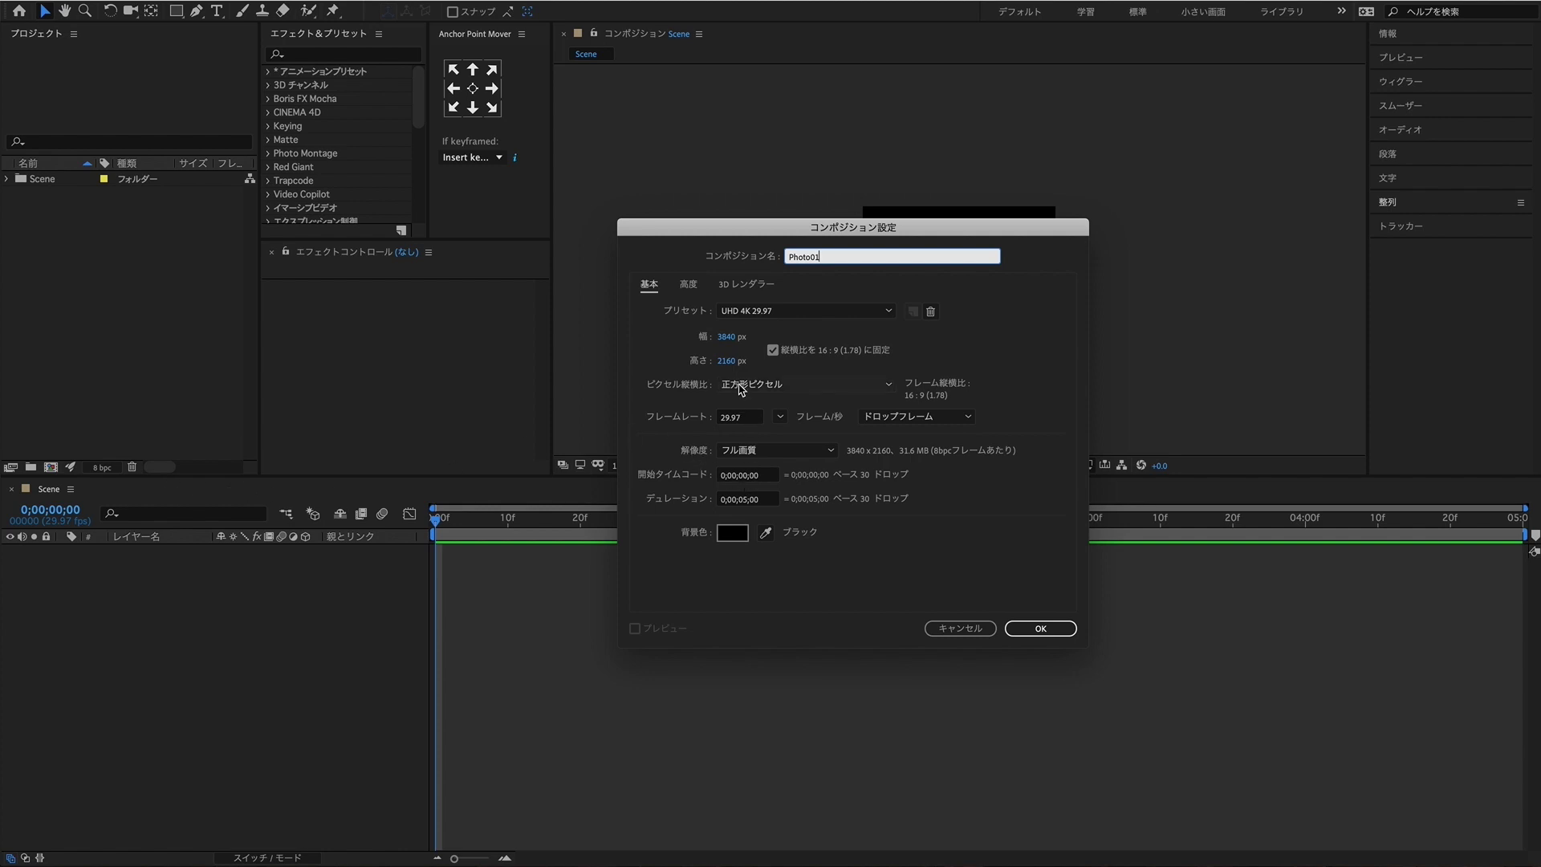
click(727, 337)
click(775, 350)
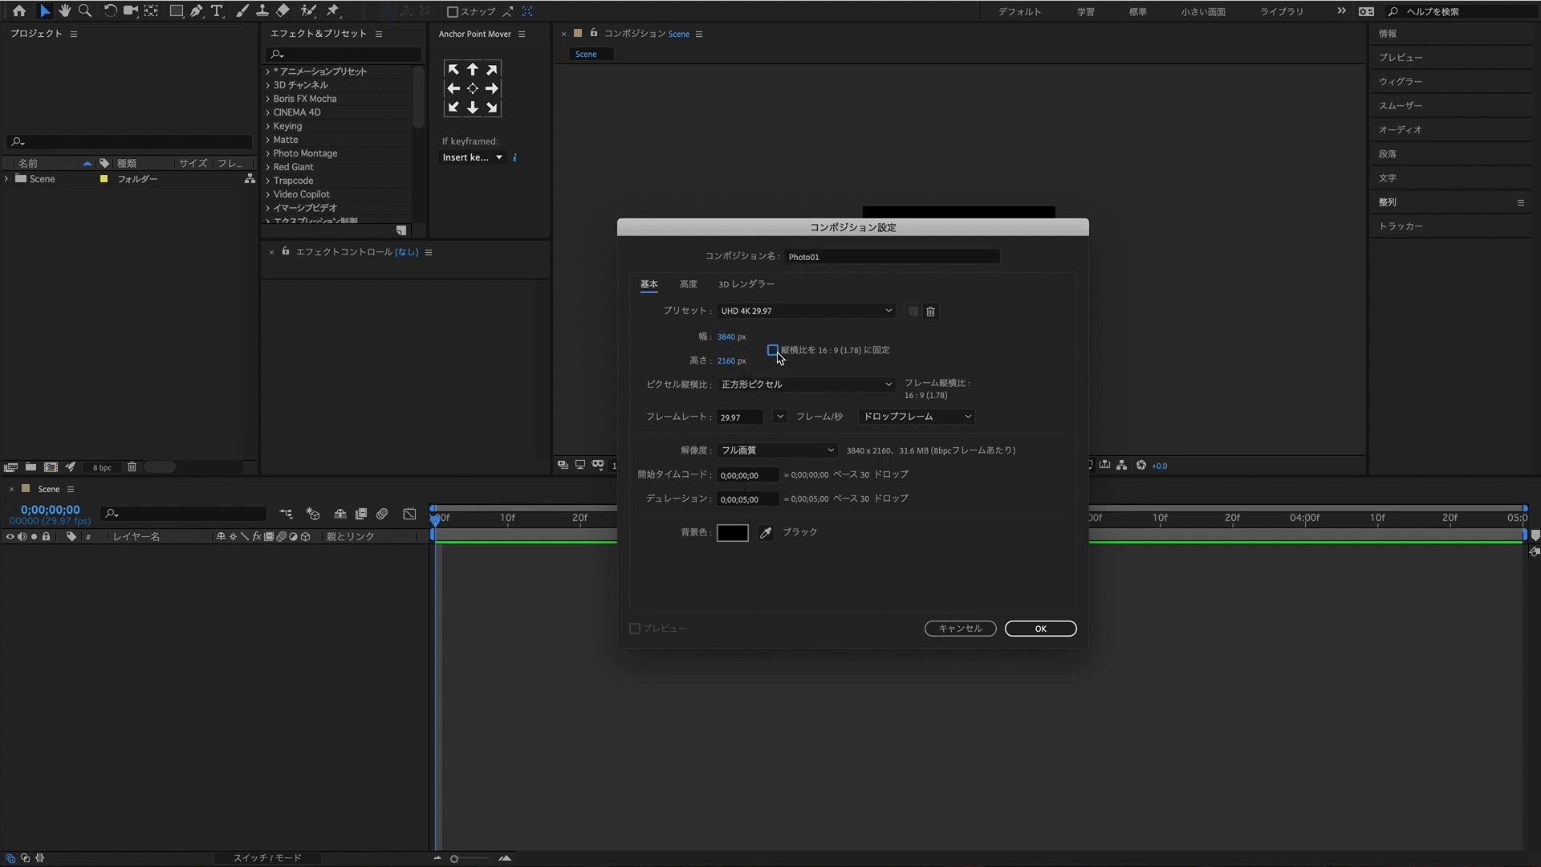
click(736, 339)
text(1842)
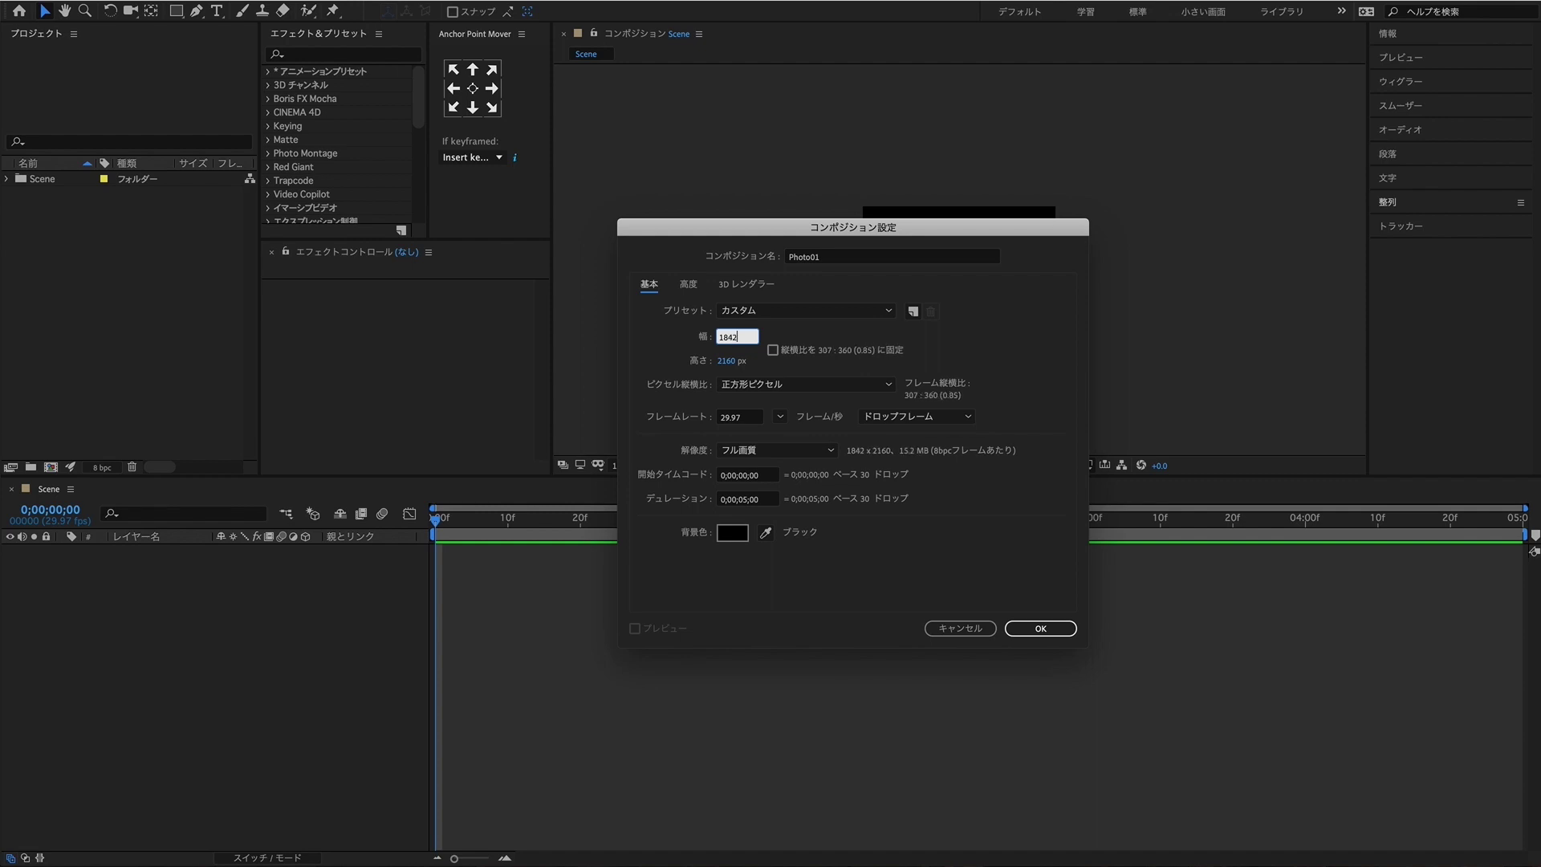
key(Tab)
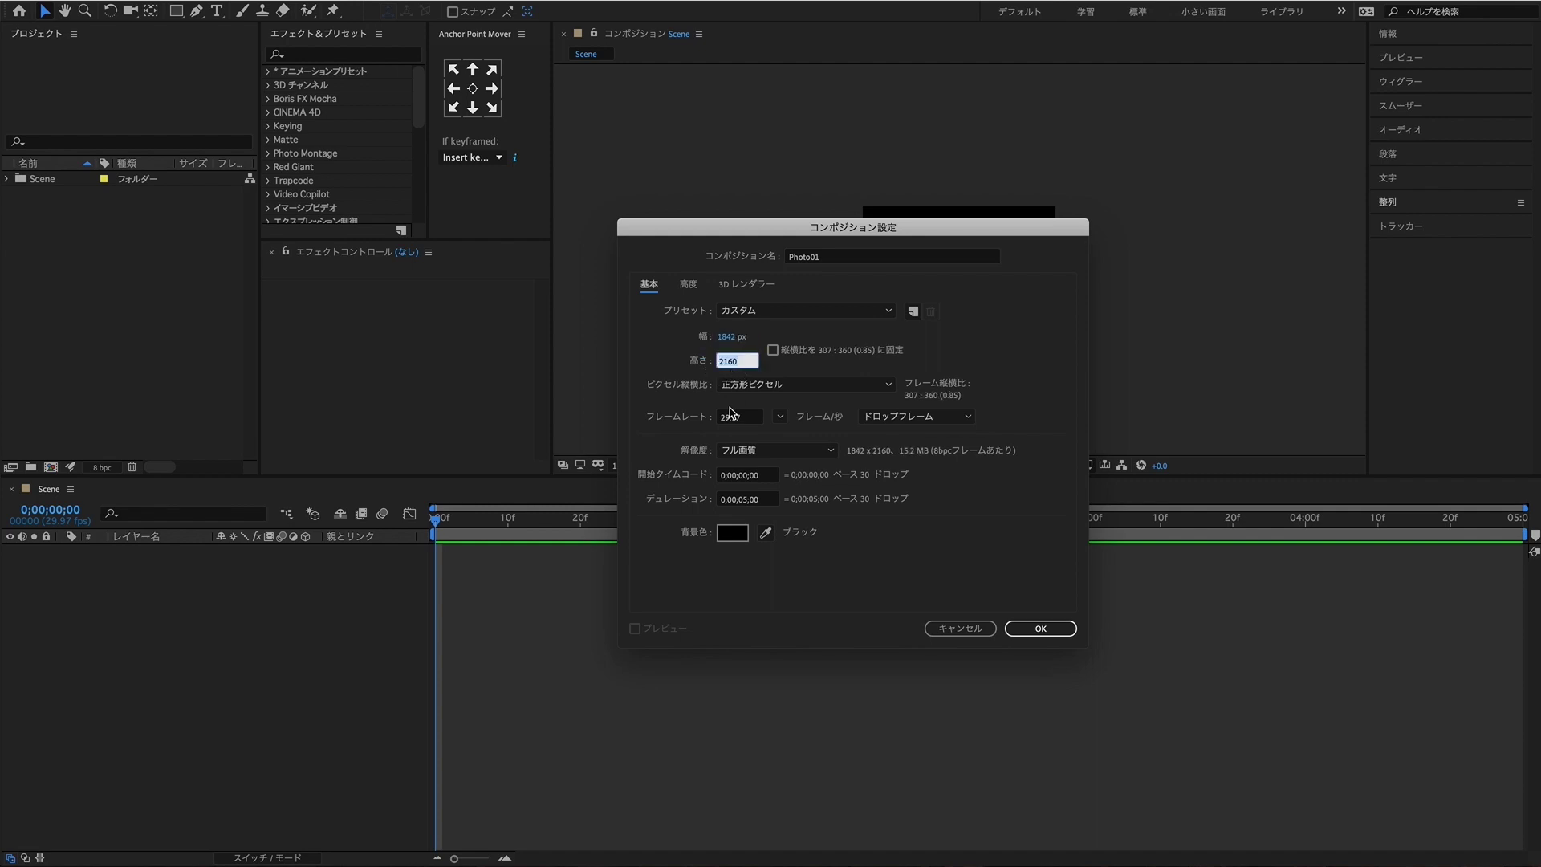
text(11)
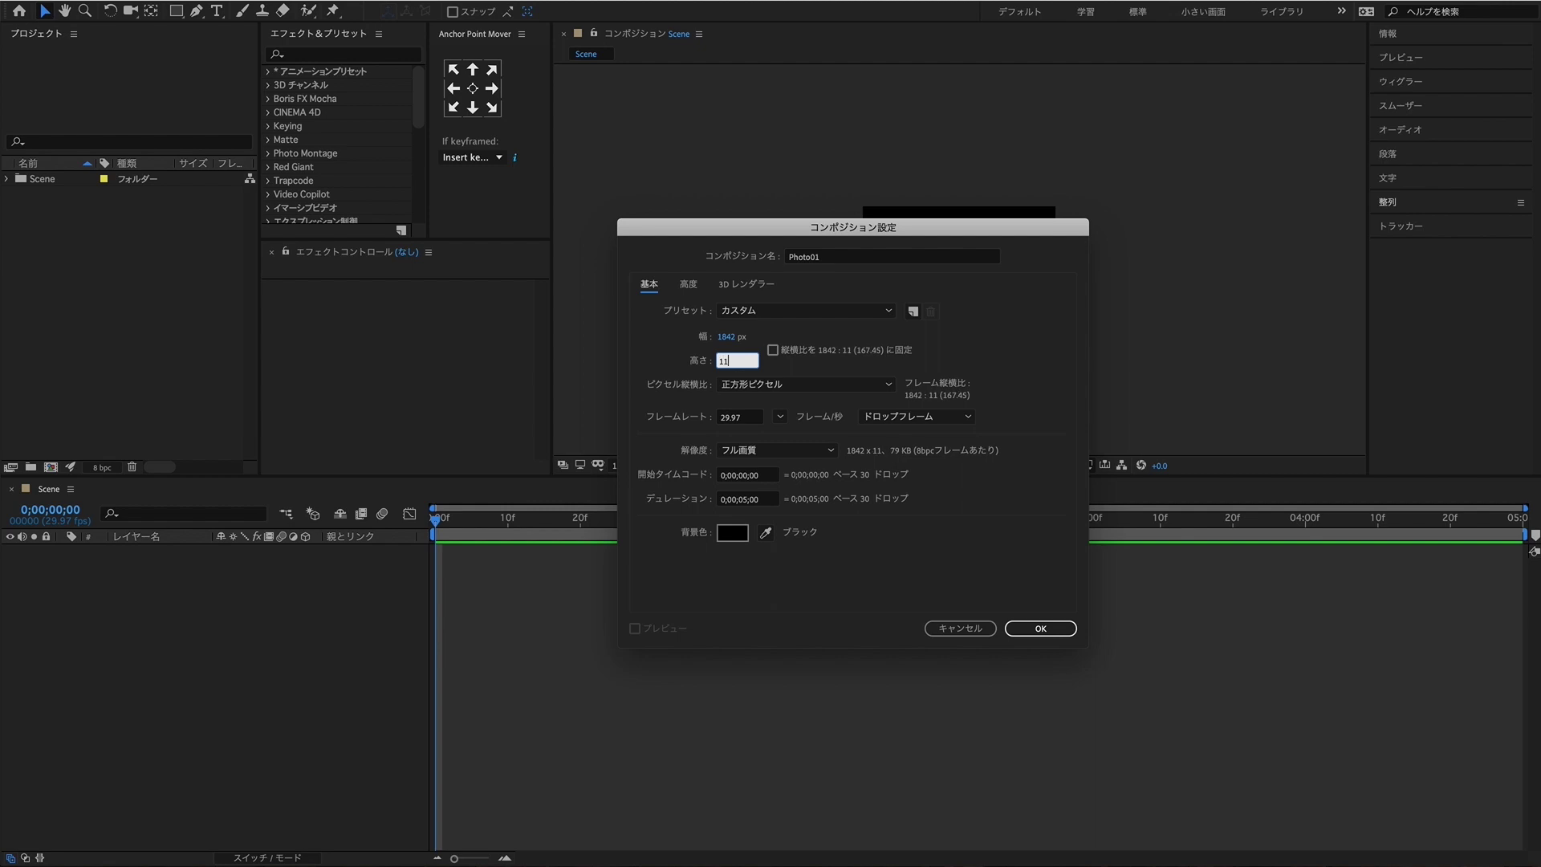
text(32)
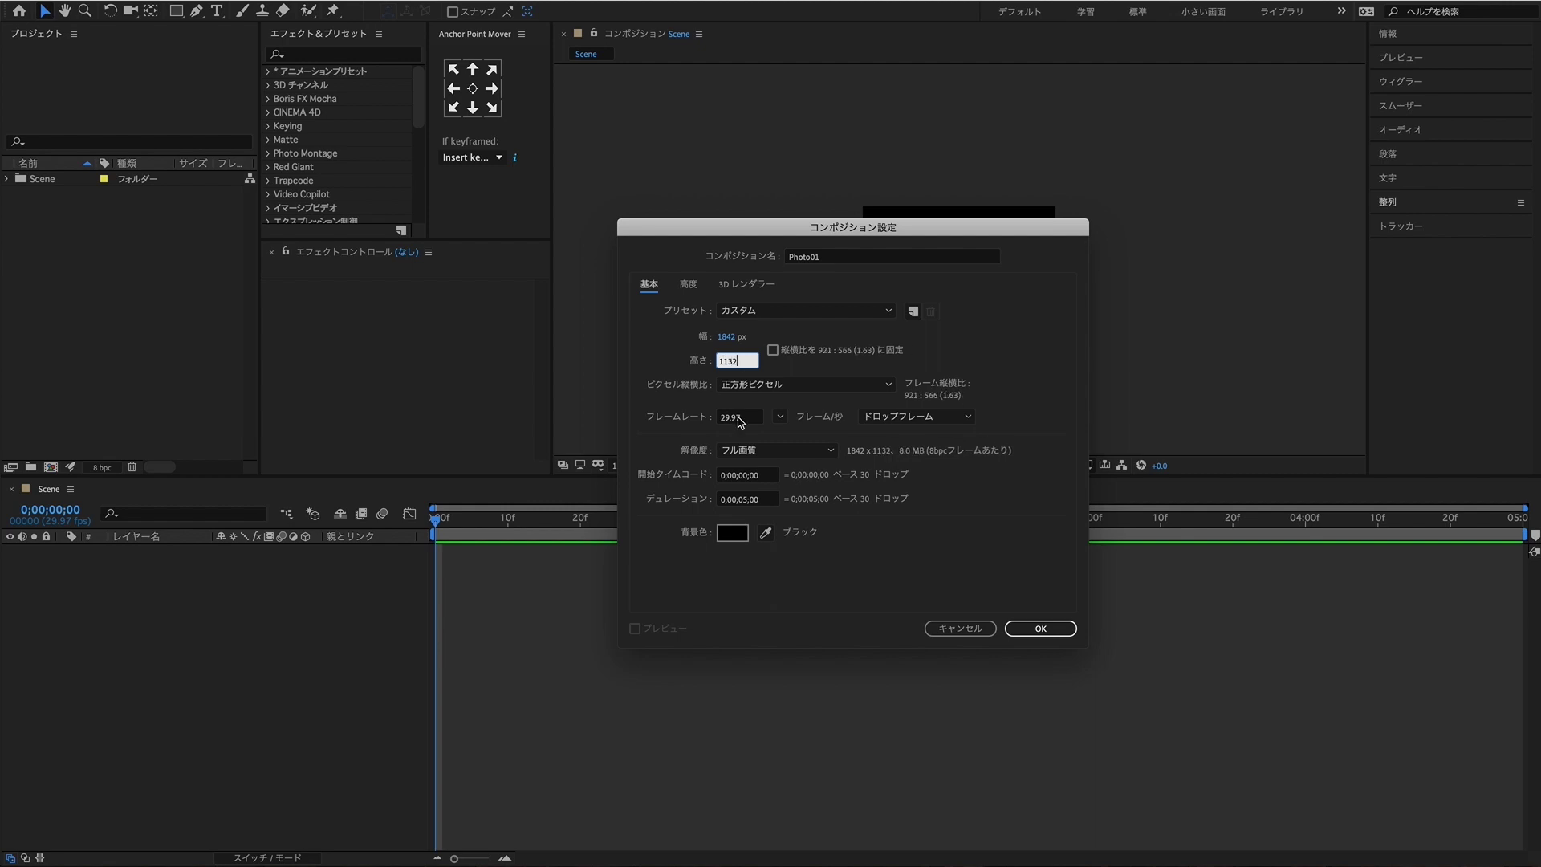
click(1042, 629)
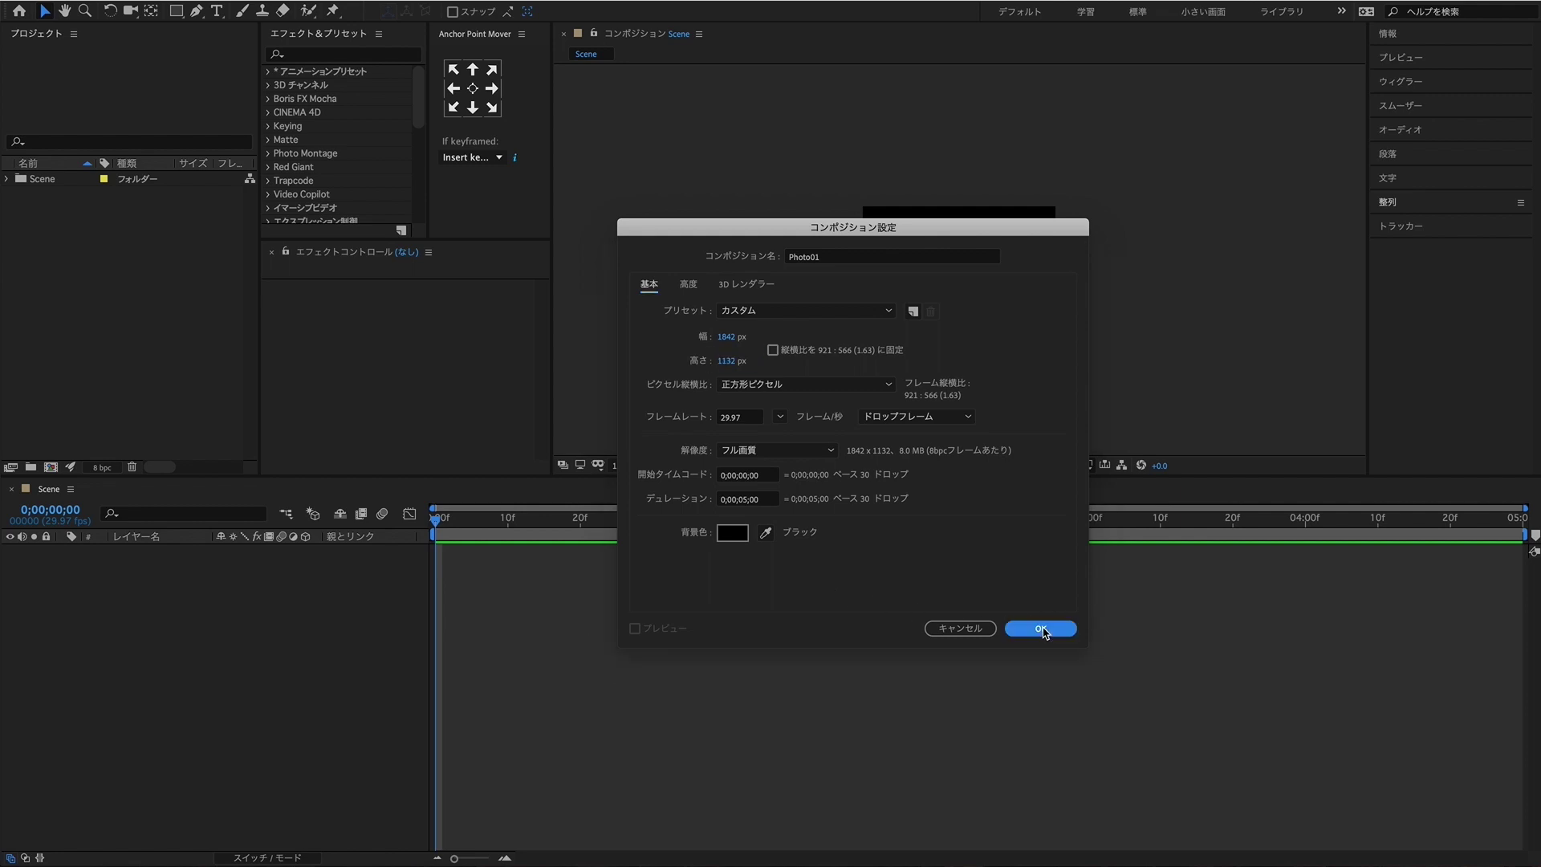
Step: Add a composition-sized rectangle shape layer with a white stroke to Photo01 as the photo frame
click(642, 467)
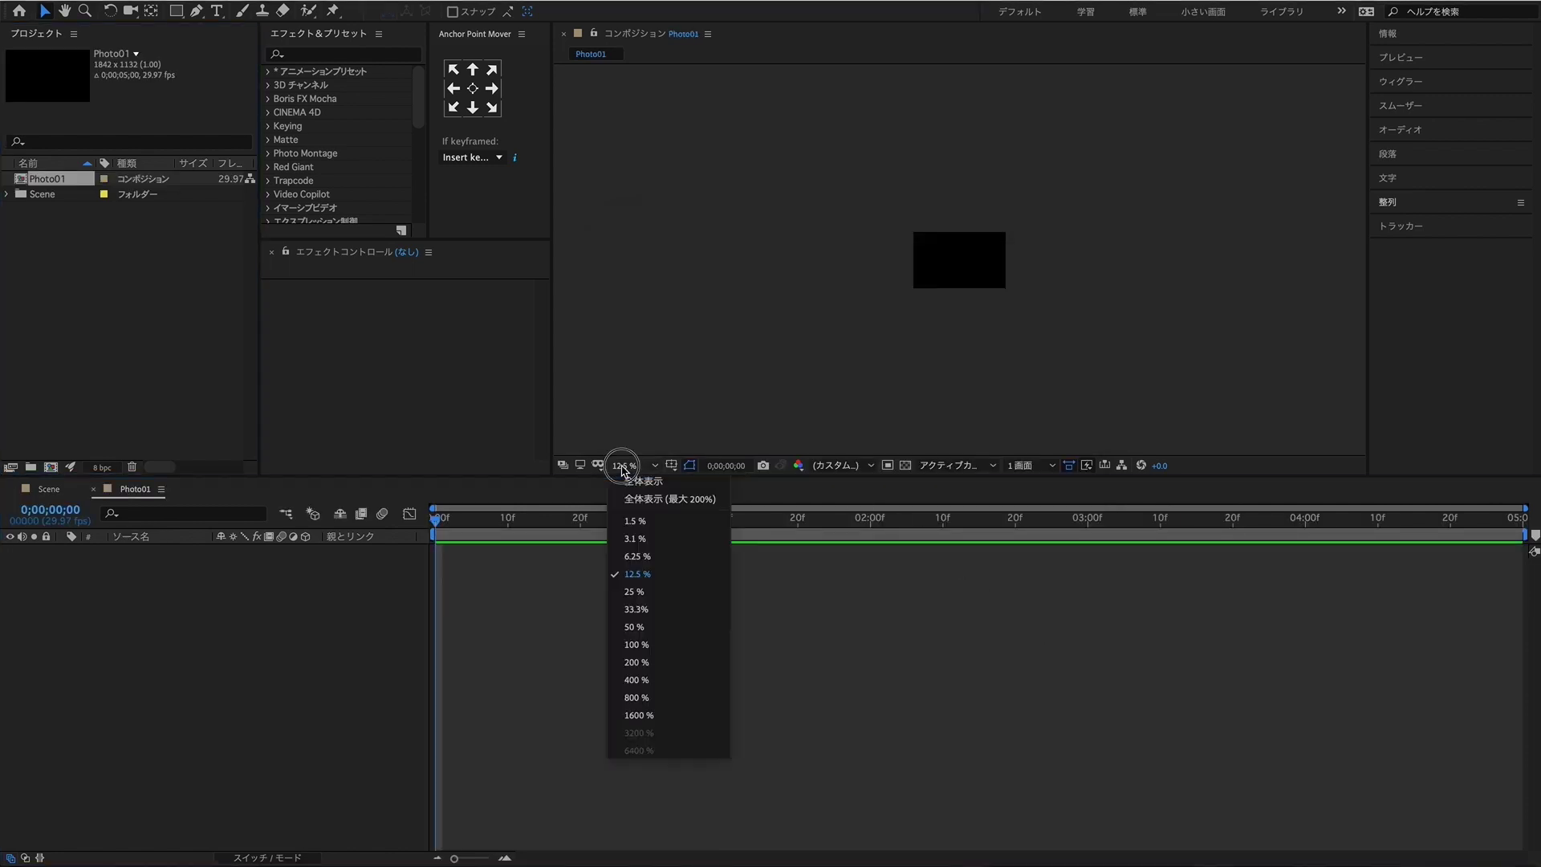
click(677, 629)
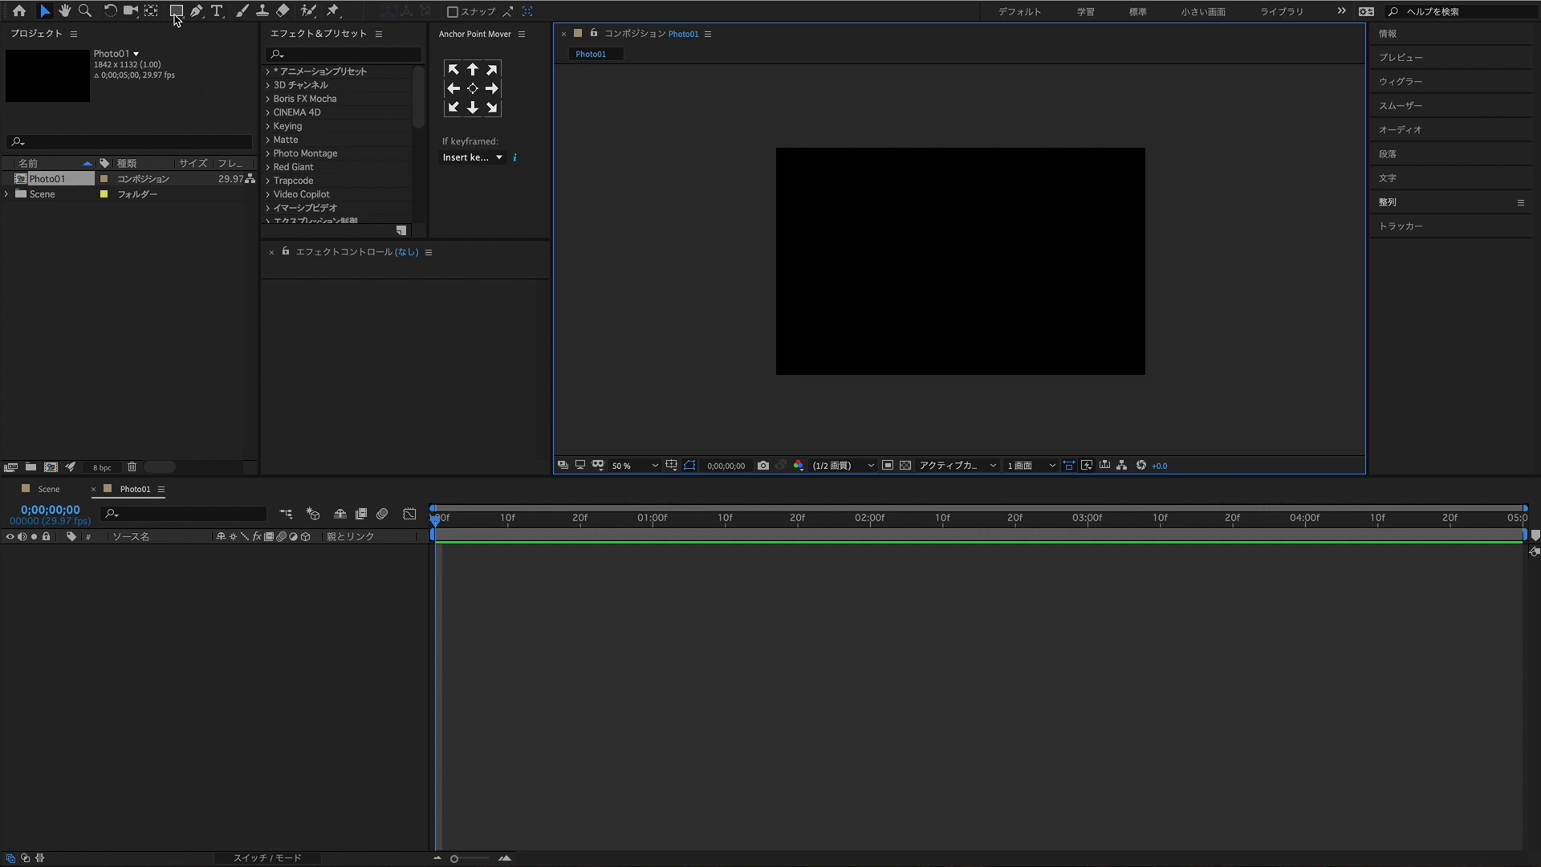
click(135, 494)
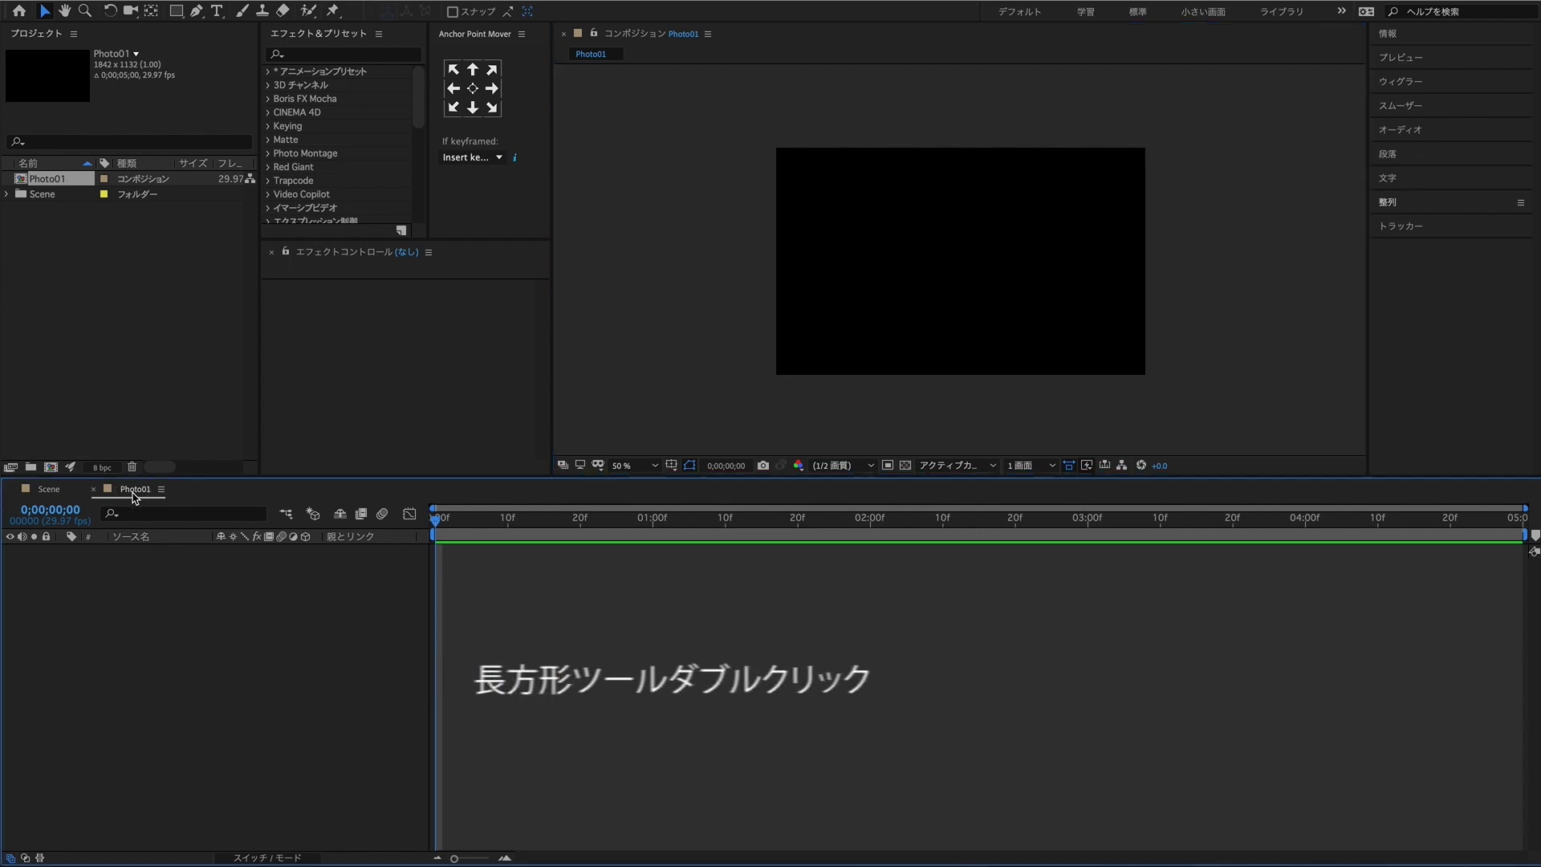
double_click(176, 11)
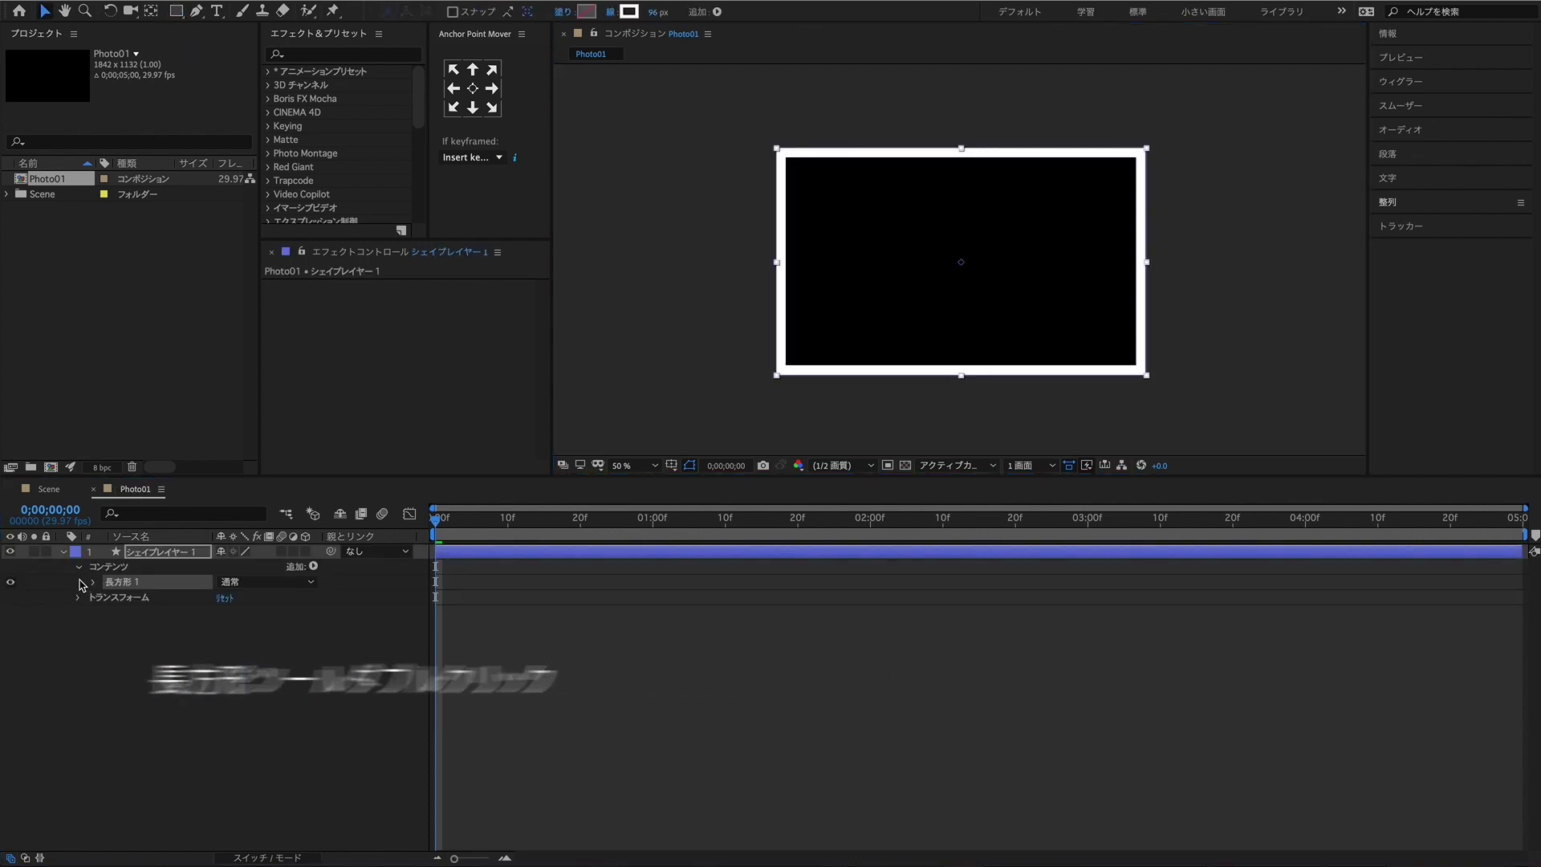
click(63, 553)
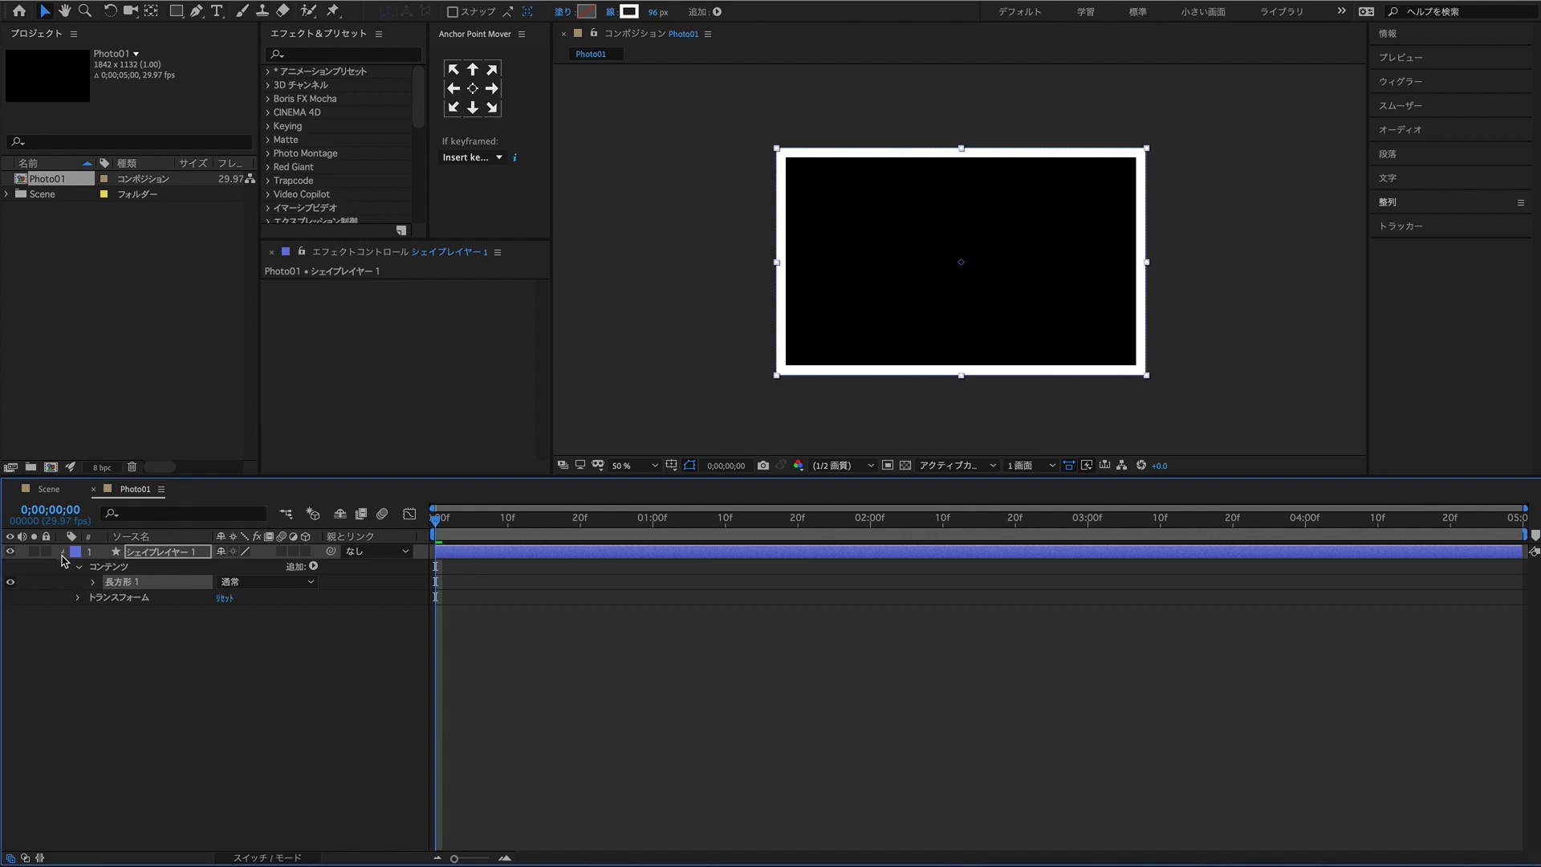
click(124, 613)
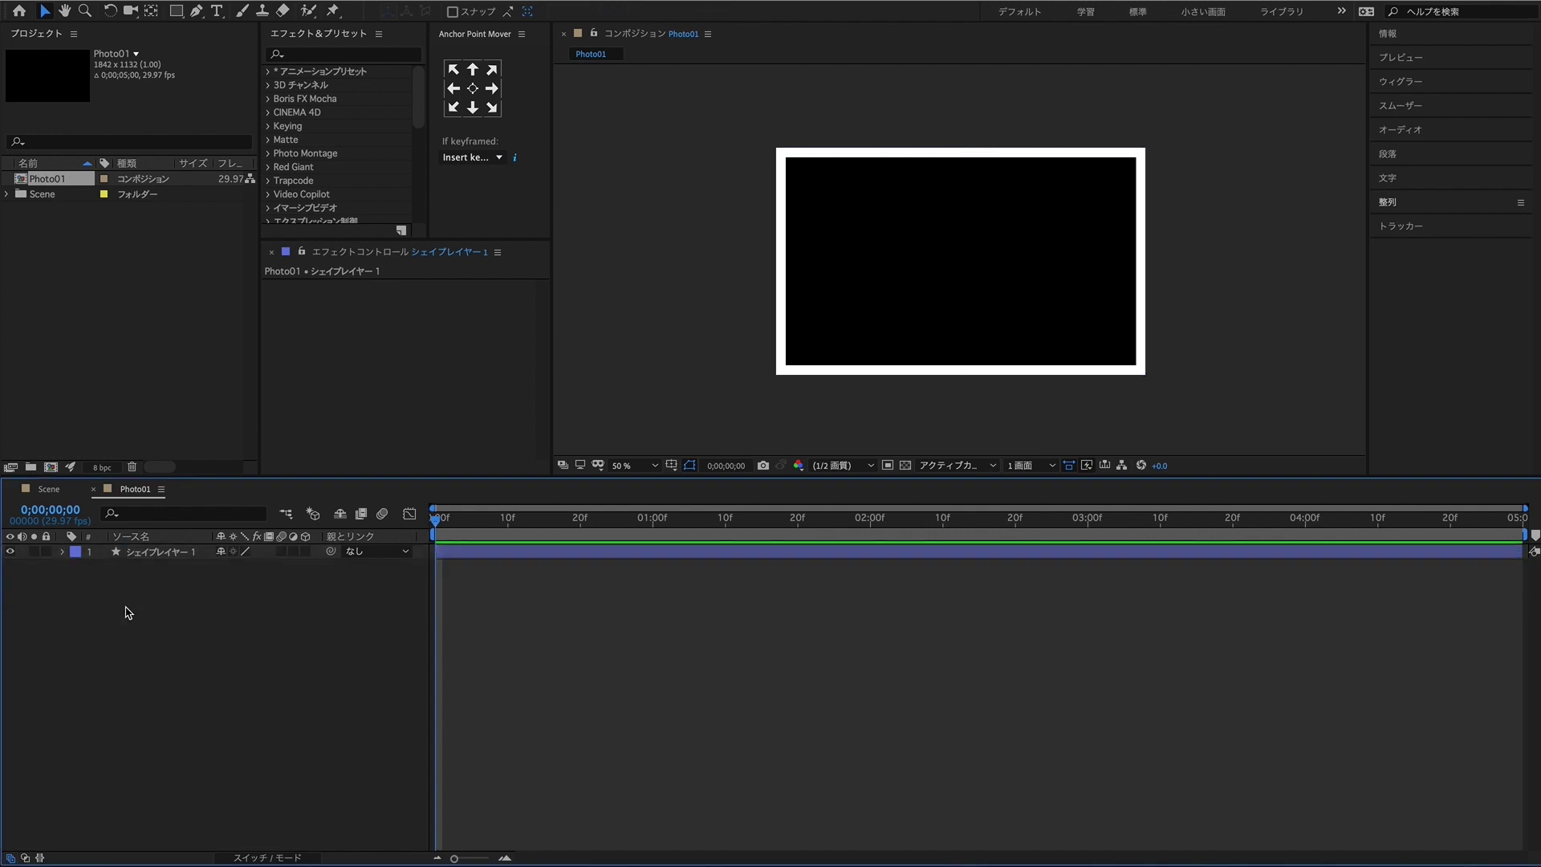
Step: Create a composition-sized grey solid named BG and place it beneath the frame shape layer
right_click(125, 612)
mouse_move(153, 619)
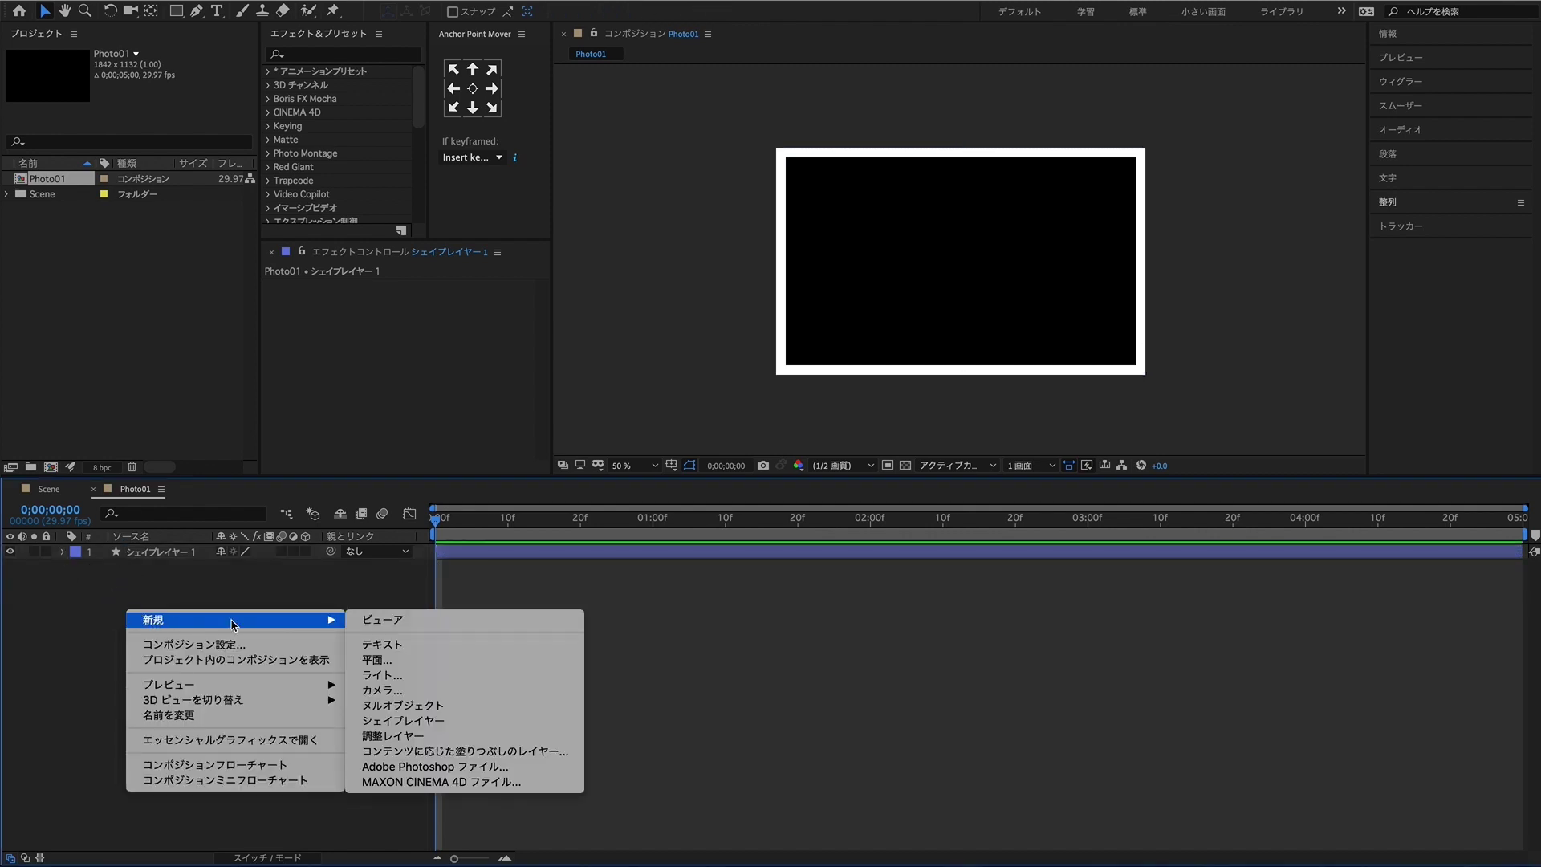
click(389, 660)
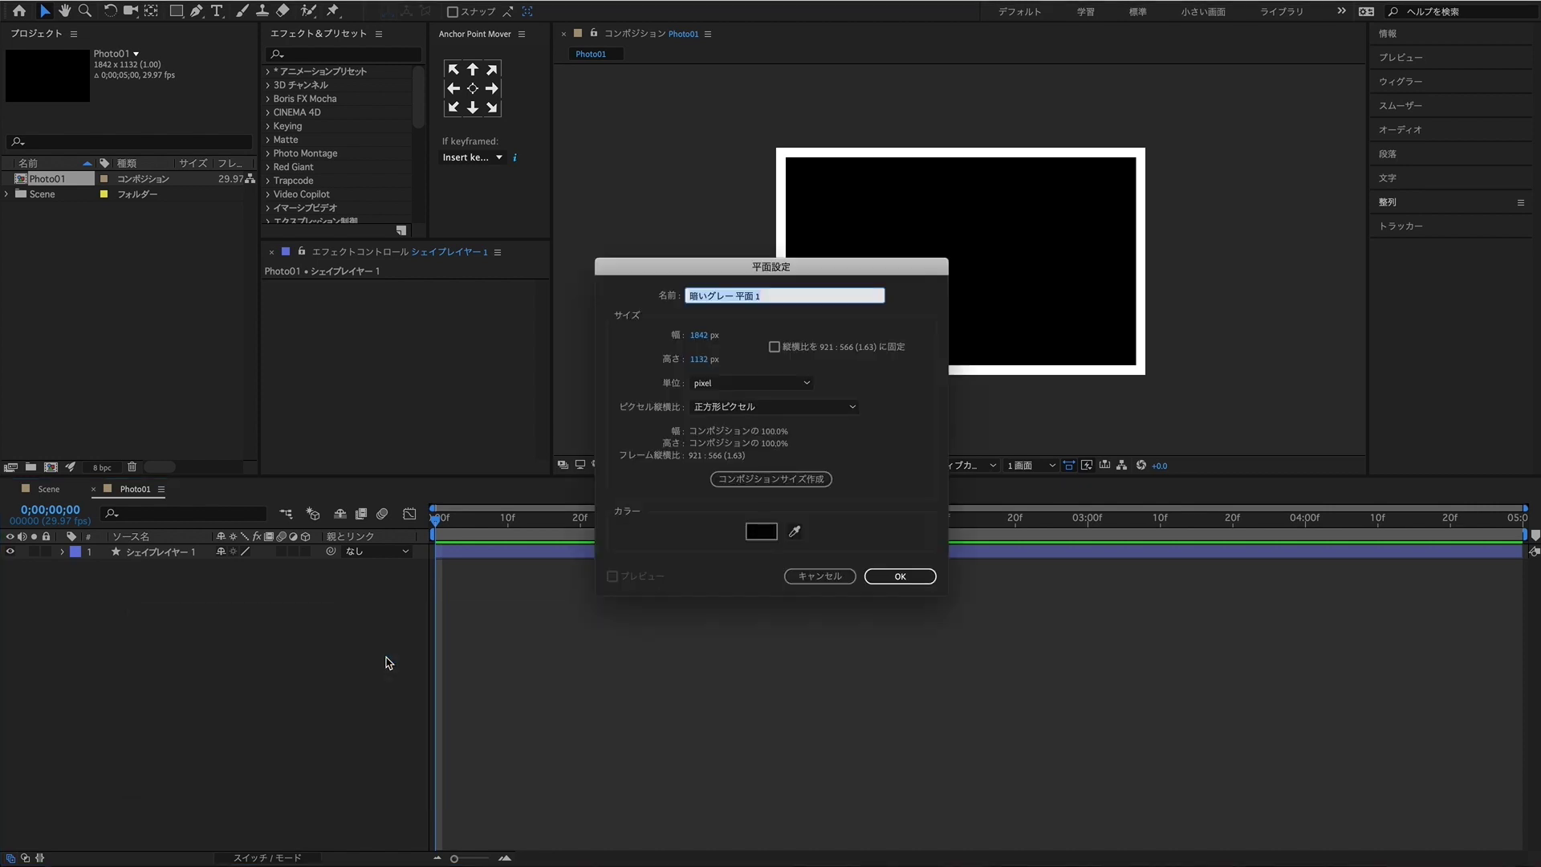
click(761, 531)
click(582, 449)
click(932, 336)
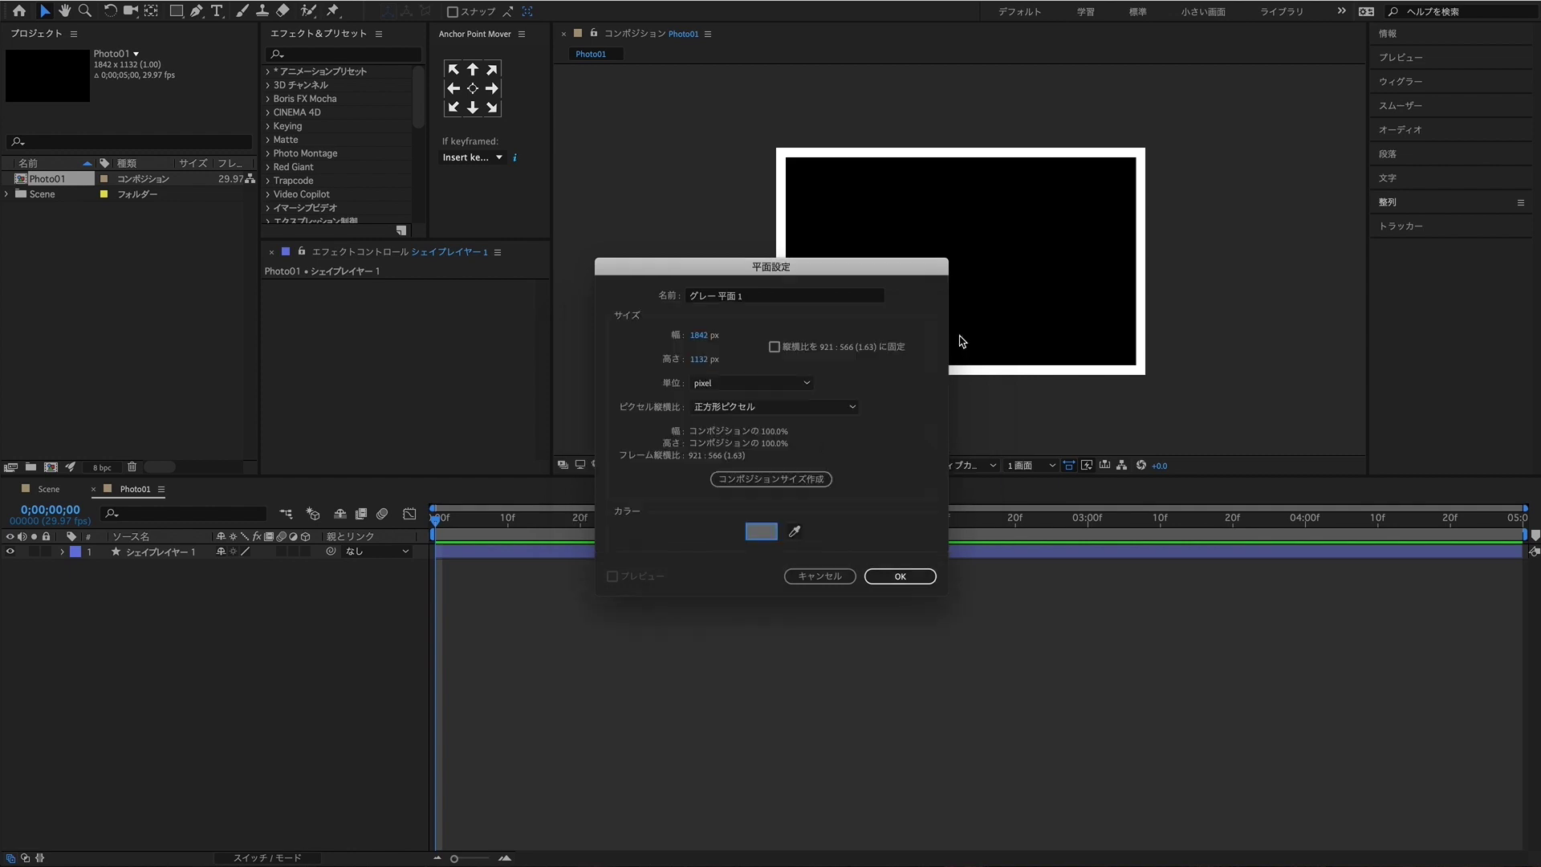
click(663, 295)
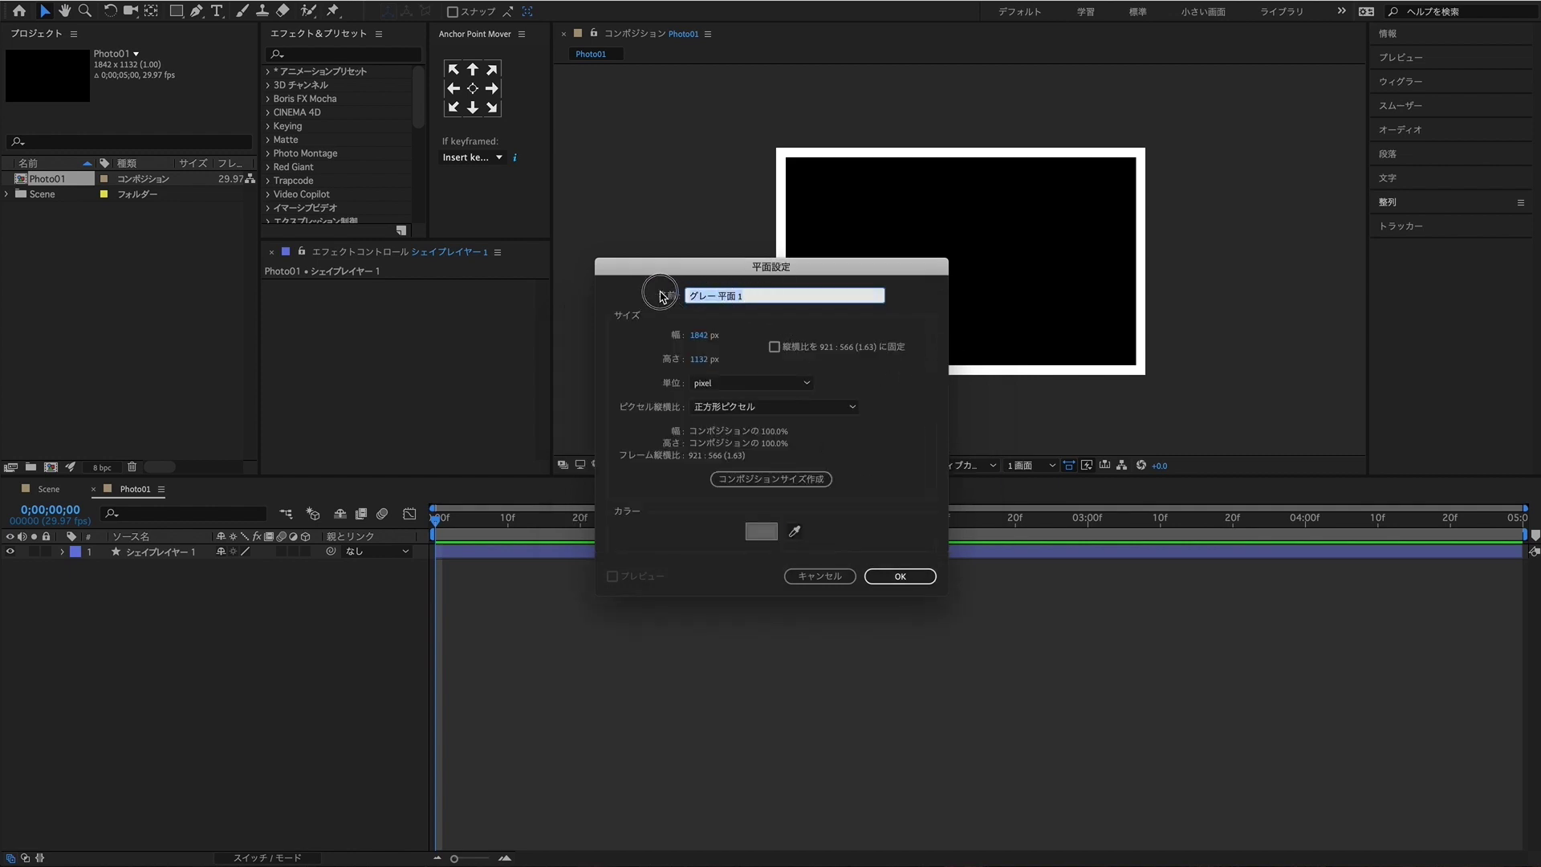
text(BG)
click(815, 480)
click(900, 577)
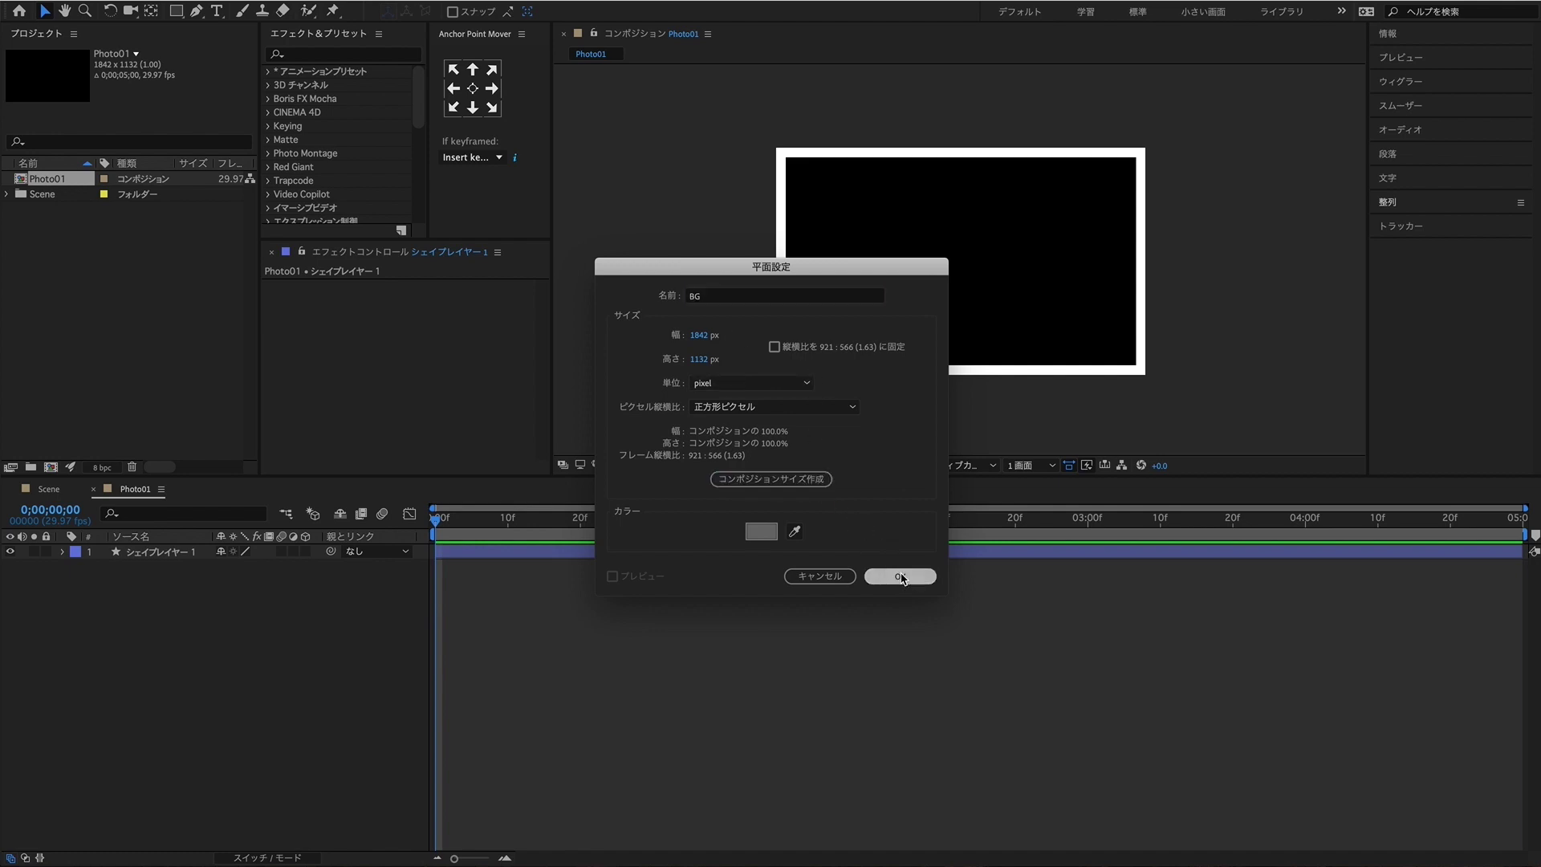
drag(205, 556, 179, 580)
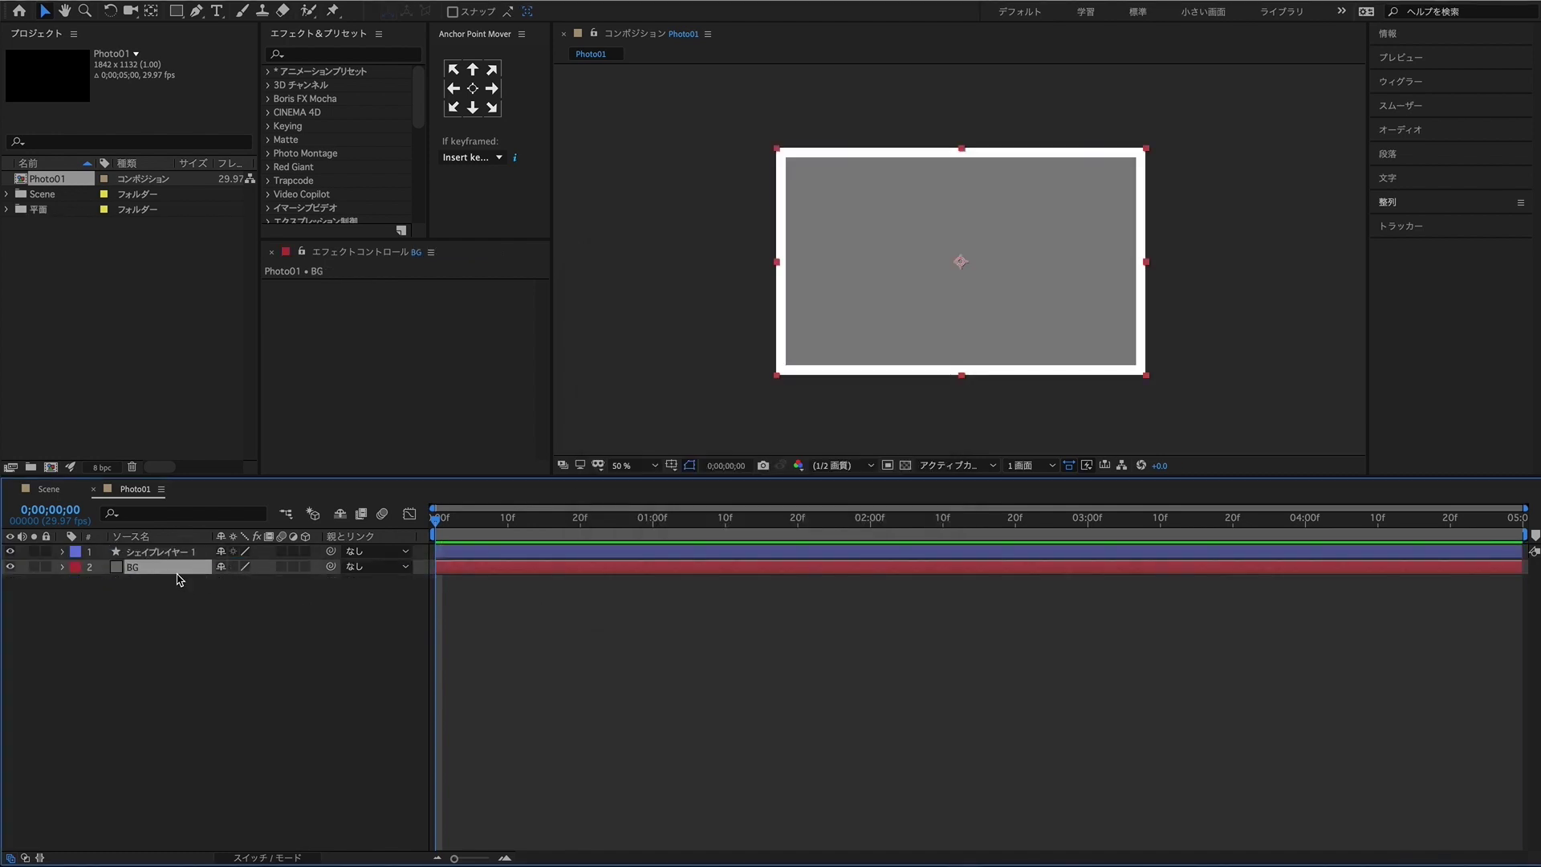
Step: Add a text layer reading 01 inside the photo frame, between the shape layer and BG
click(217, 11)
click(905, 258)
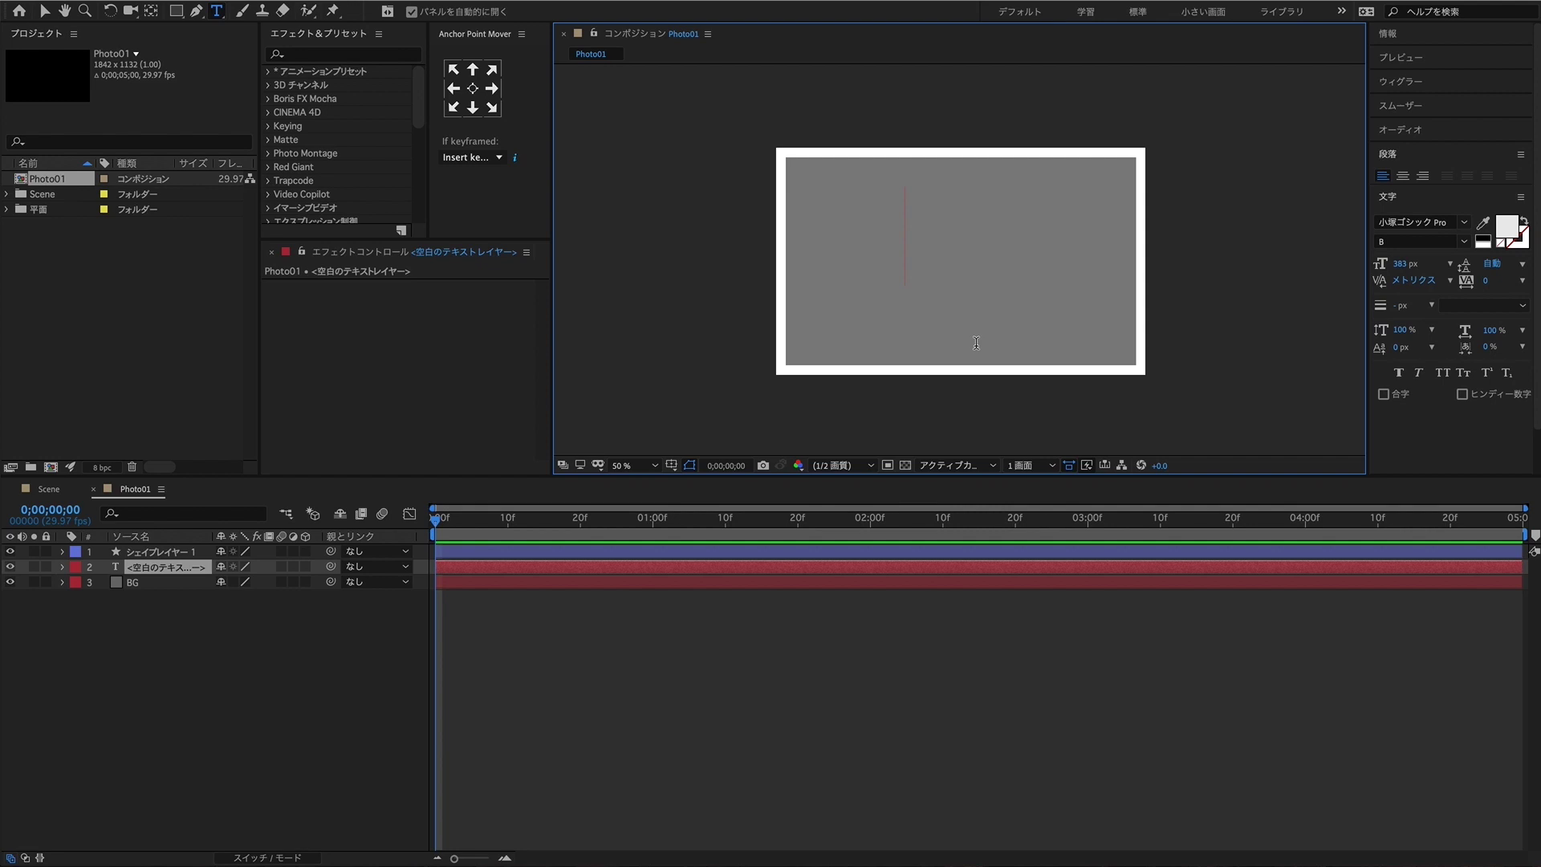
text(01)
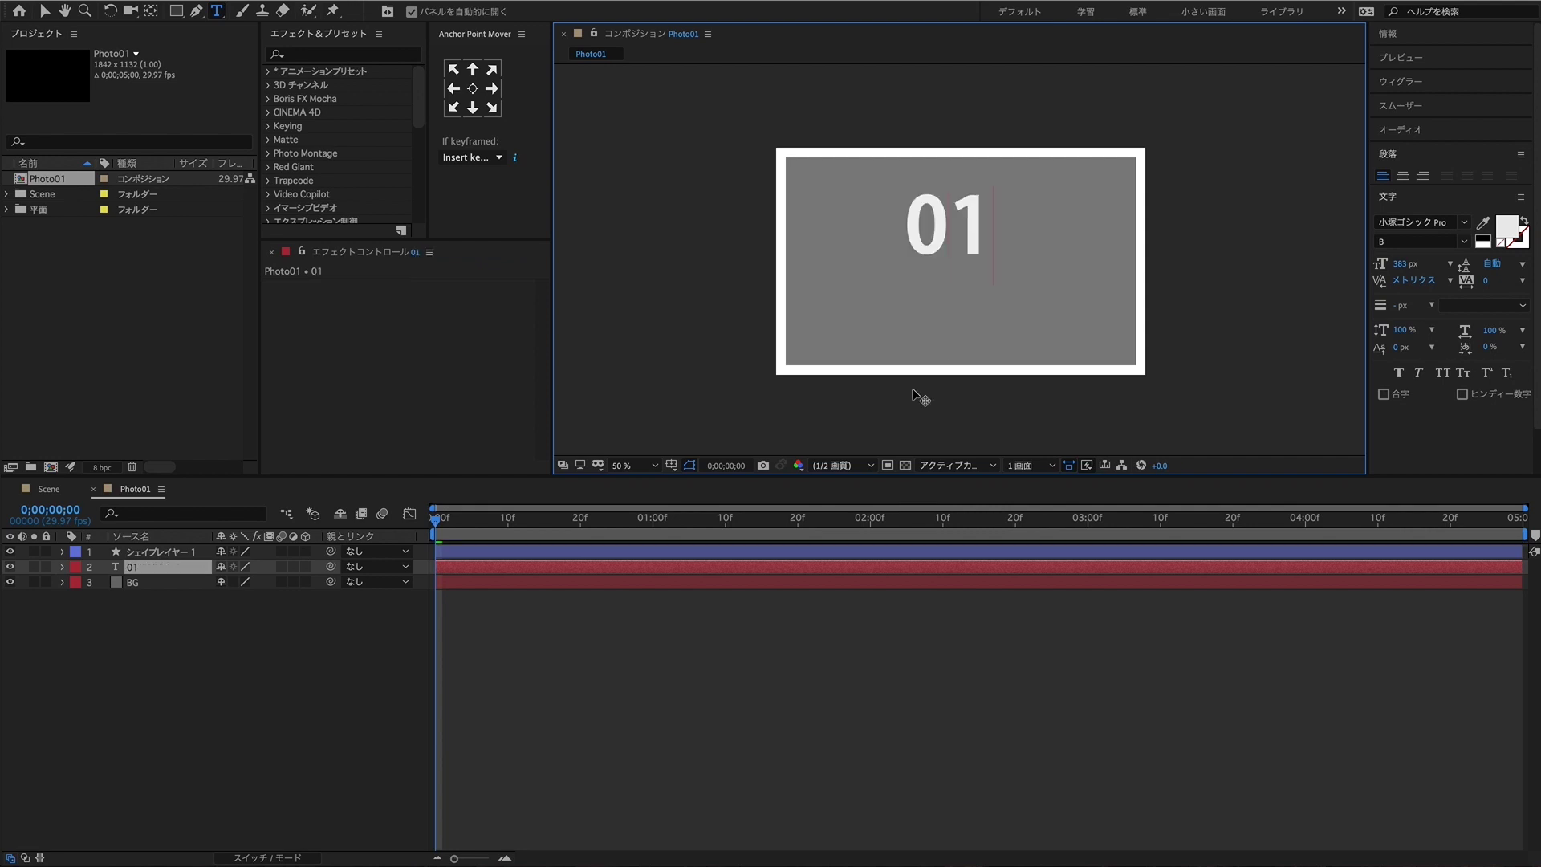
Step: Center the 01 text layer's anchor point and align the layer to the composition's horizontal and vertical center
click(159, 570)
click(473, 88)
click(1417, 194)
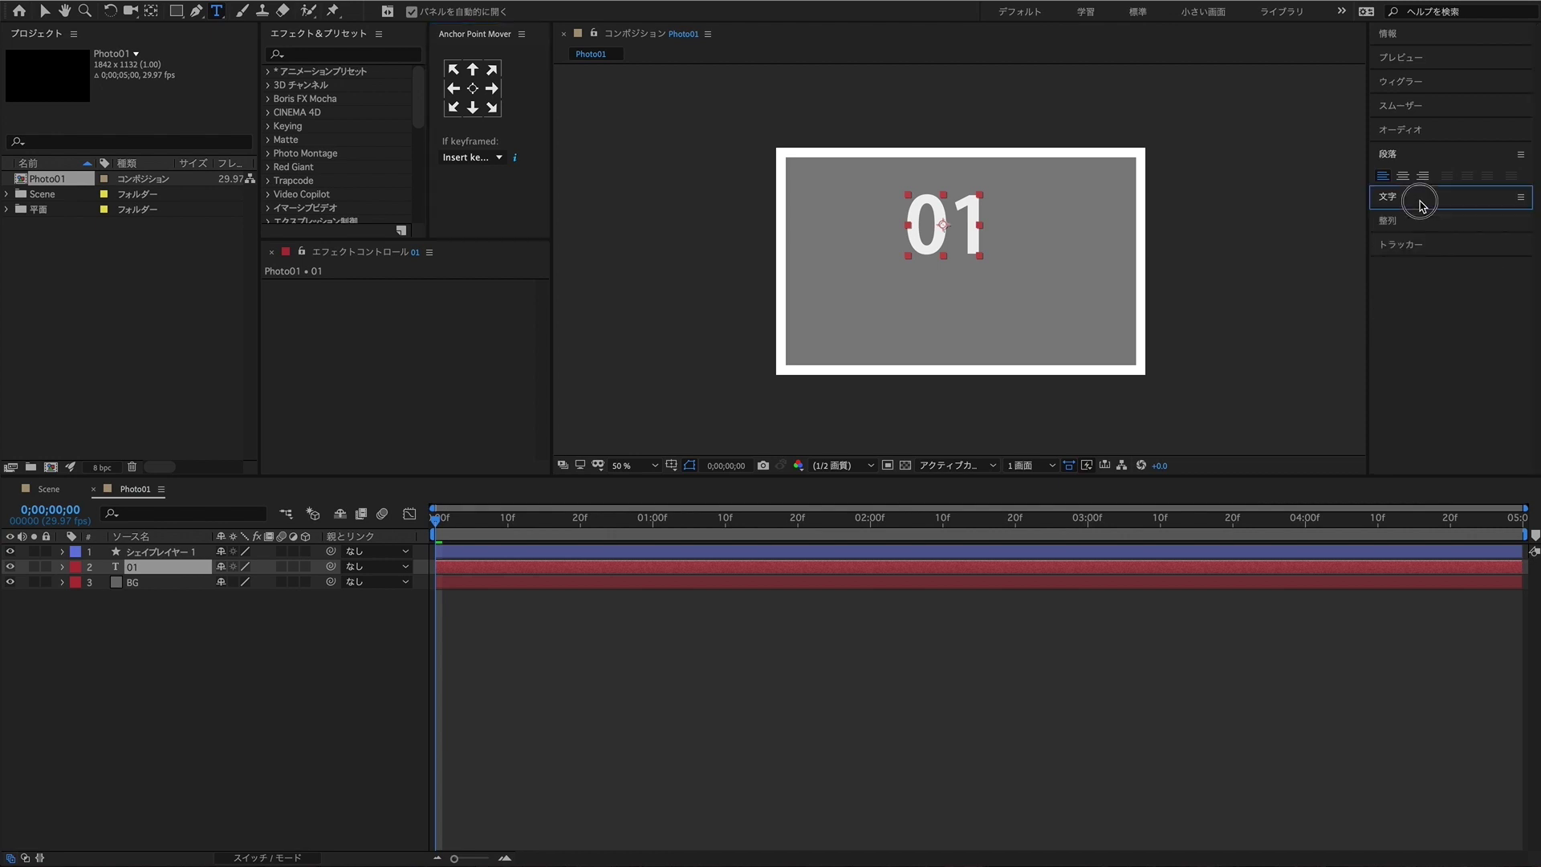
click(1415, 223)
click(1412, 260)
click(1495, 261)
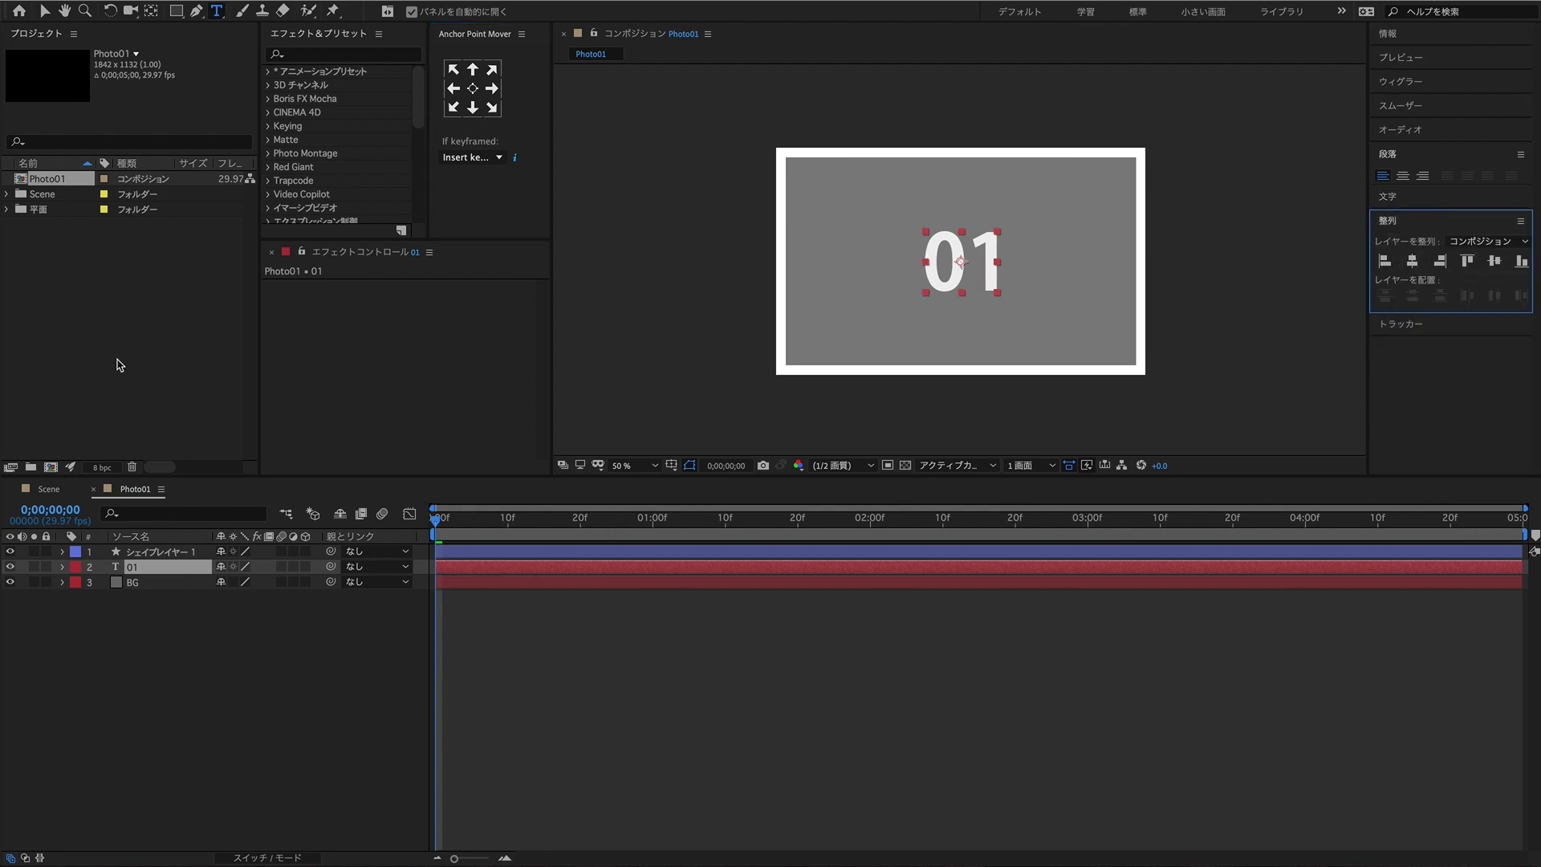
Step: Create a project folder named Photo and move the Photo01 composition into it
click(31, 467)
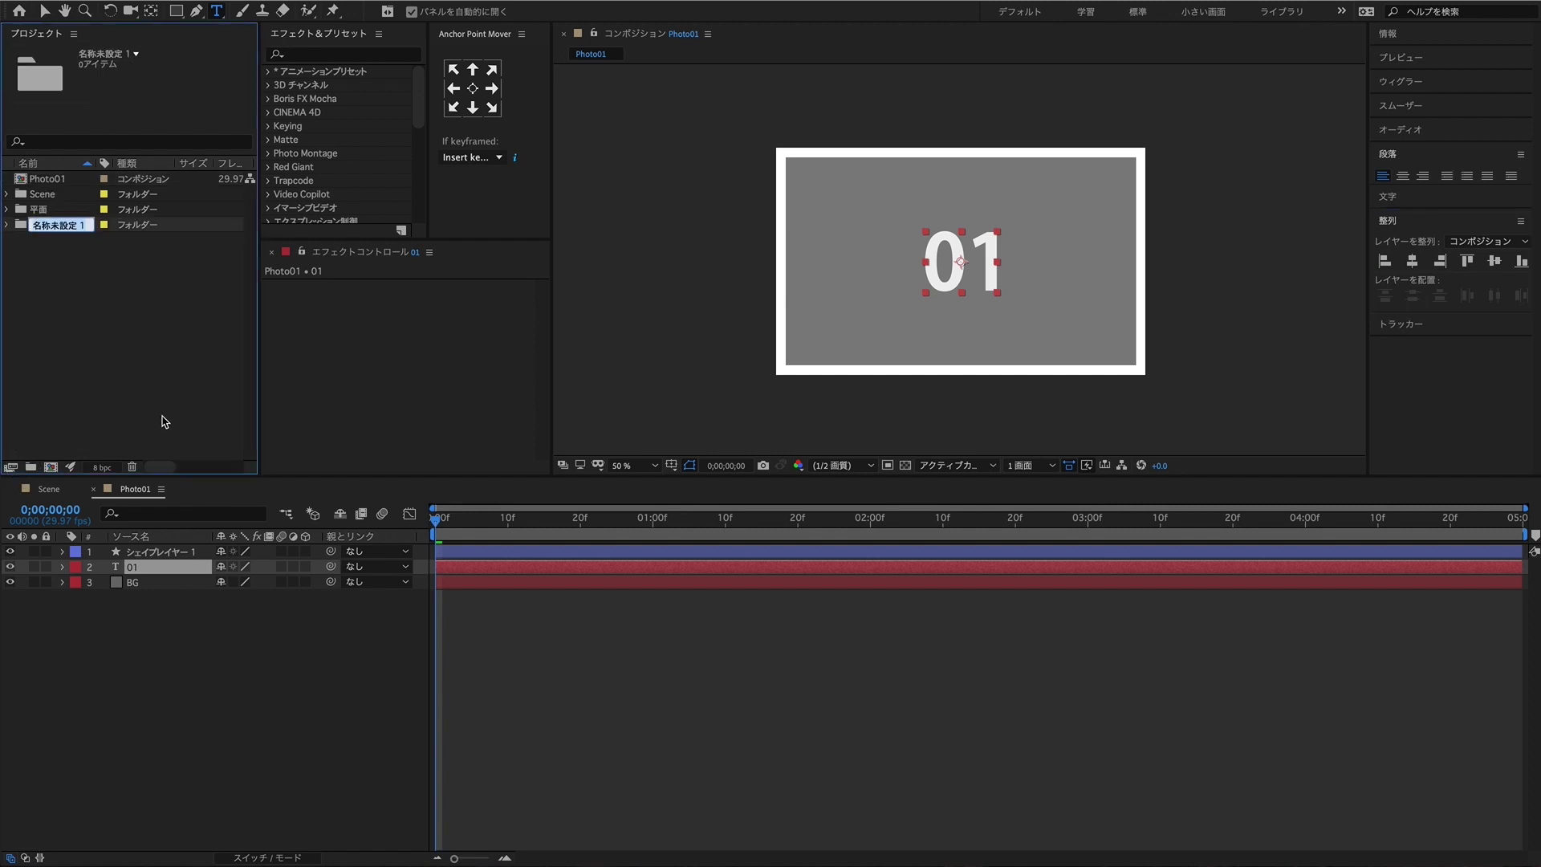
text(P)
key(Return)
drag(57, 197, 57, 183)
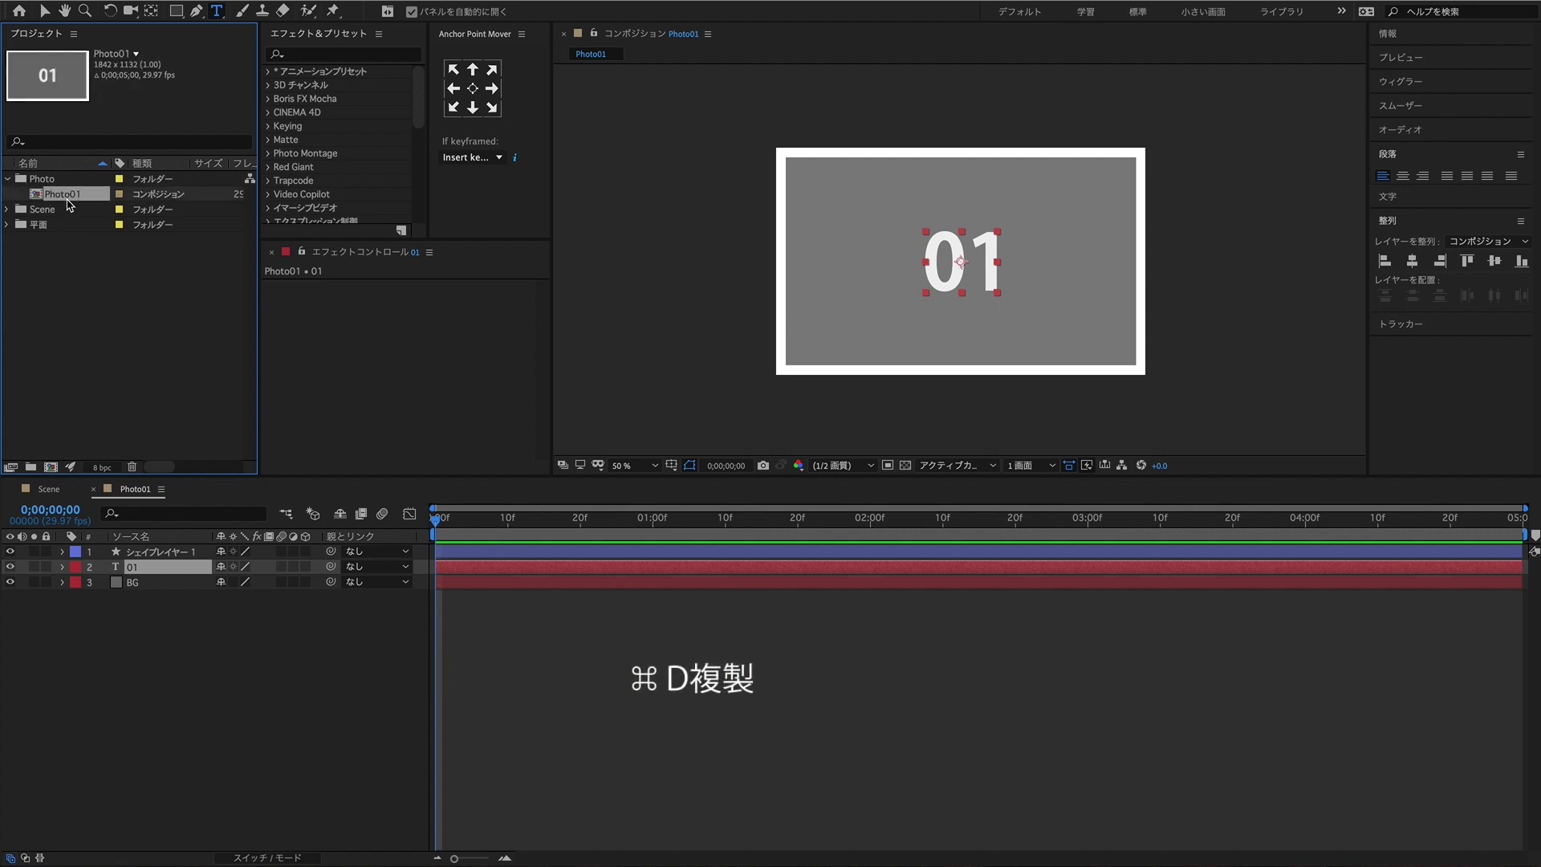
Step: Duplicate the Photo01 composition ten times within the Photo folder
key(super+d)
key(super+d)
key(super+d)
key(super+d)
key(super+d)
key(super+d)
key(super+d)
key(super+d)
key(super+d)
key(super+d)
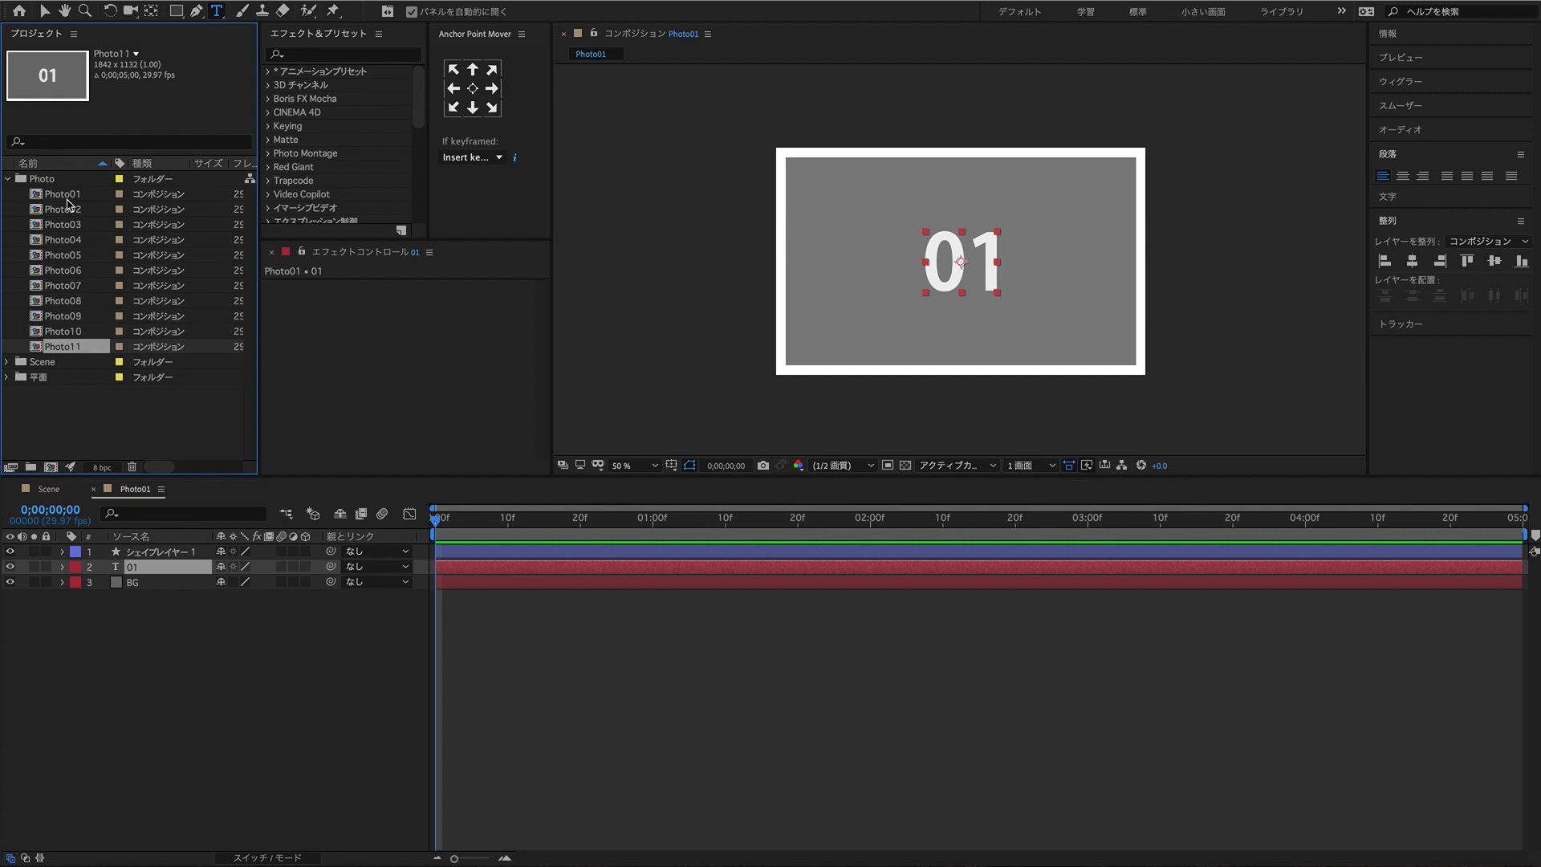
Step: Open all the duplicated compositions, Photo02 through Photo11, in the timeline
click(71, 210)
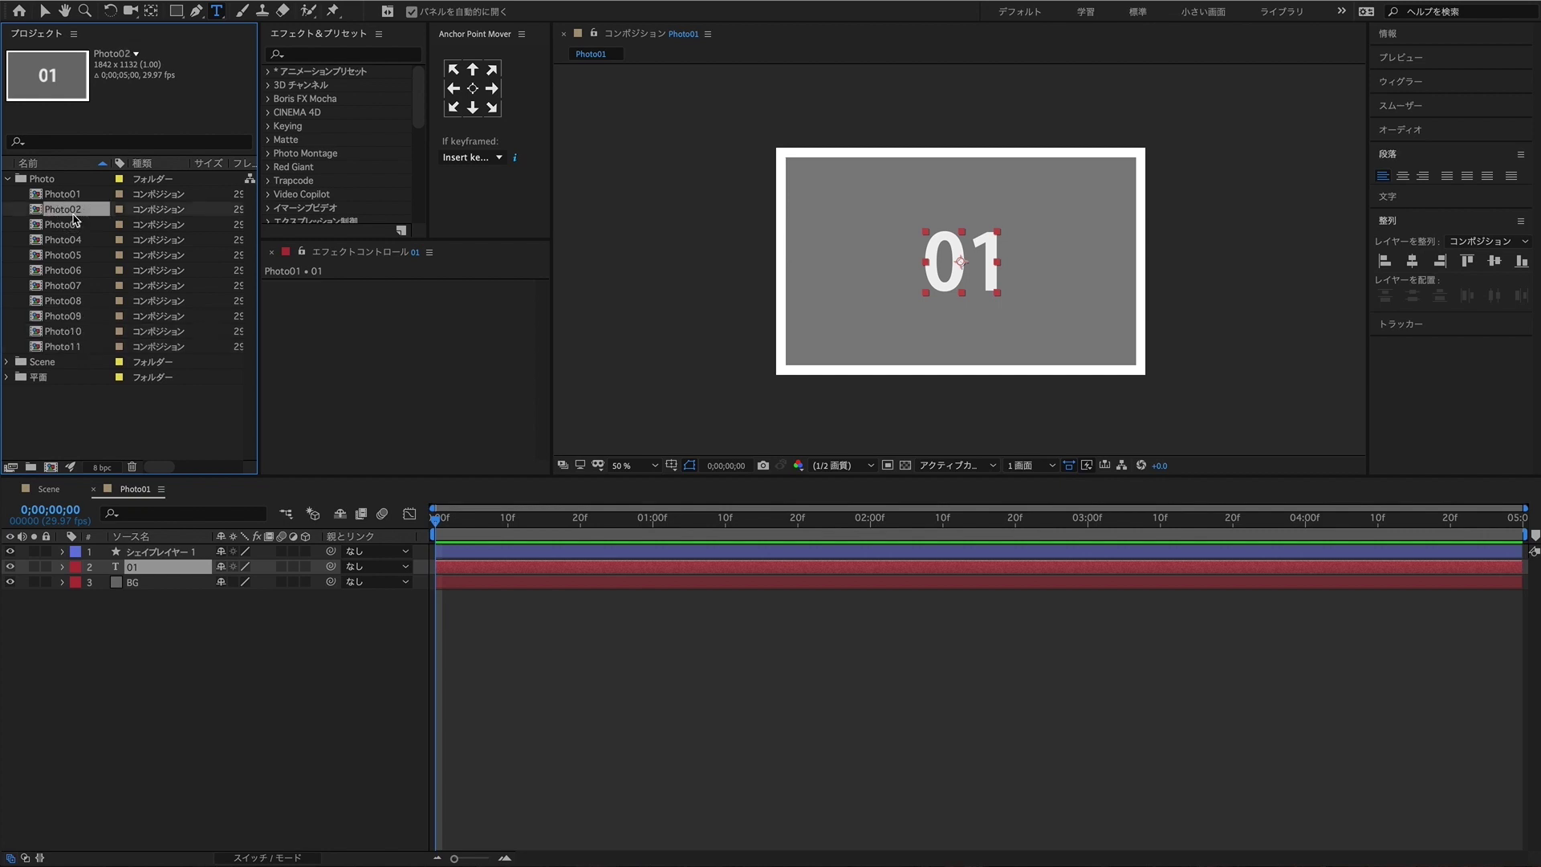
shift+click(86, 351)
double_click(87, 352)
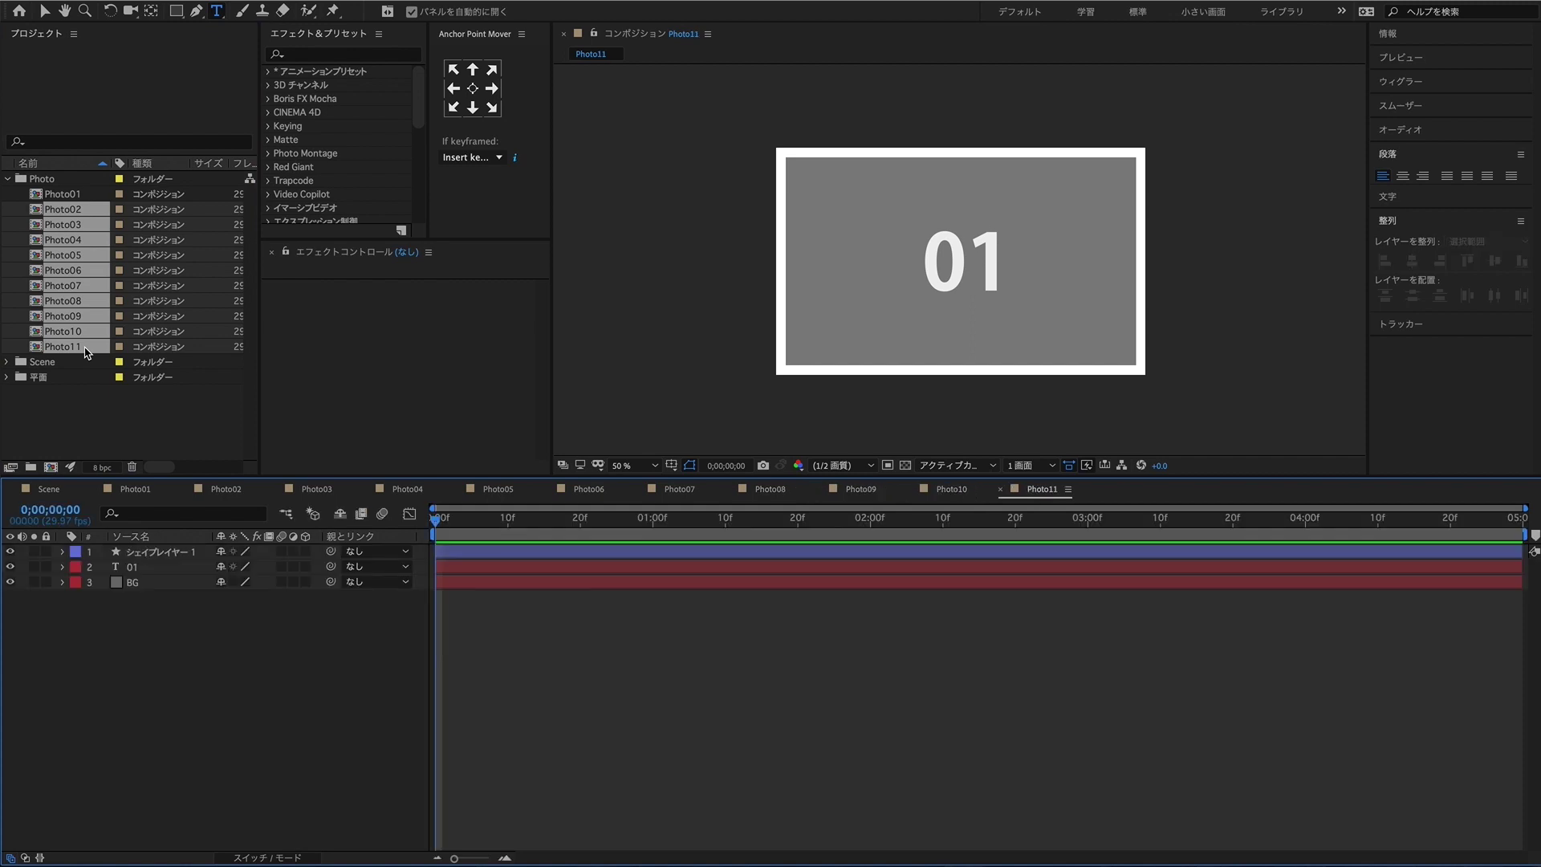
Step: Change the number text in the Photo02, Photo03, Photo04 and Photo05 compositions to 02, 03, 04 and 05 respectively
click(218, 491)
click(161, 568)
drag(981, 275, 917, 269)
text(2)
click(317, 489)
text(3)
click(407, 489)
text(4)
click(474, 493)
click(160, 569)
text(5)
Step: Change the number text in the Photo06 through Photo11 compositions to 06, 07, 08, 09, 10 and 11 respectively
click(589, 489)
click(160, 569)
text(6)
click(679, 488)
click(161, 568)
text(7)
click(770, 489)
text(8)
click(861, 489)
text(9)
click(951, 489)
text(10)
click(1042, 489)
text(1)
Step: Close all the Photo composition timelines, leaving only the Scene composition open
click(135, 489)
click(93, 489)
click(93, 489)
click(93, 489)
click(93, 489)
click(93, 489)
click(93, 489)
click(93, 488)
click(93, 489)
click(94, 489)
click(93, 489)
click(93, 489)
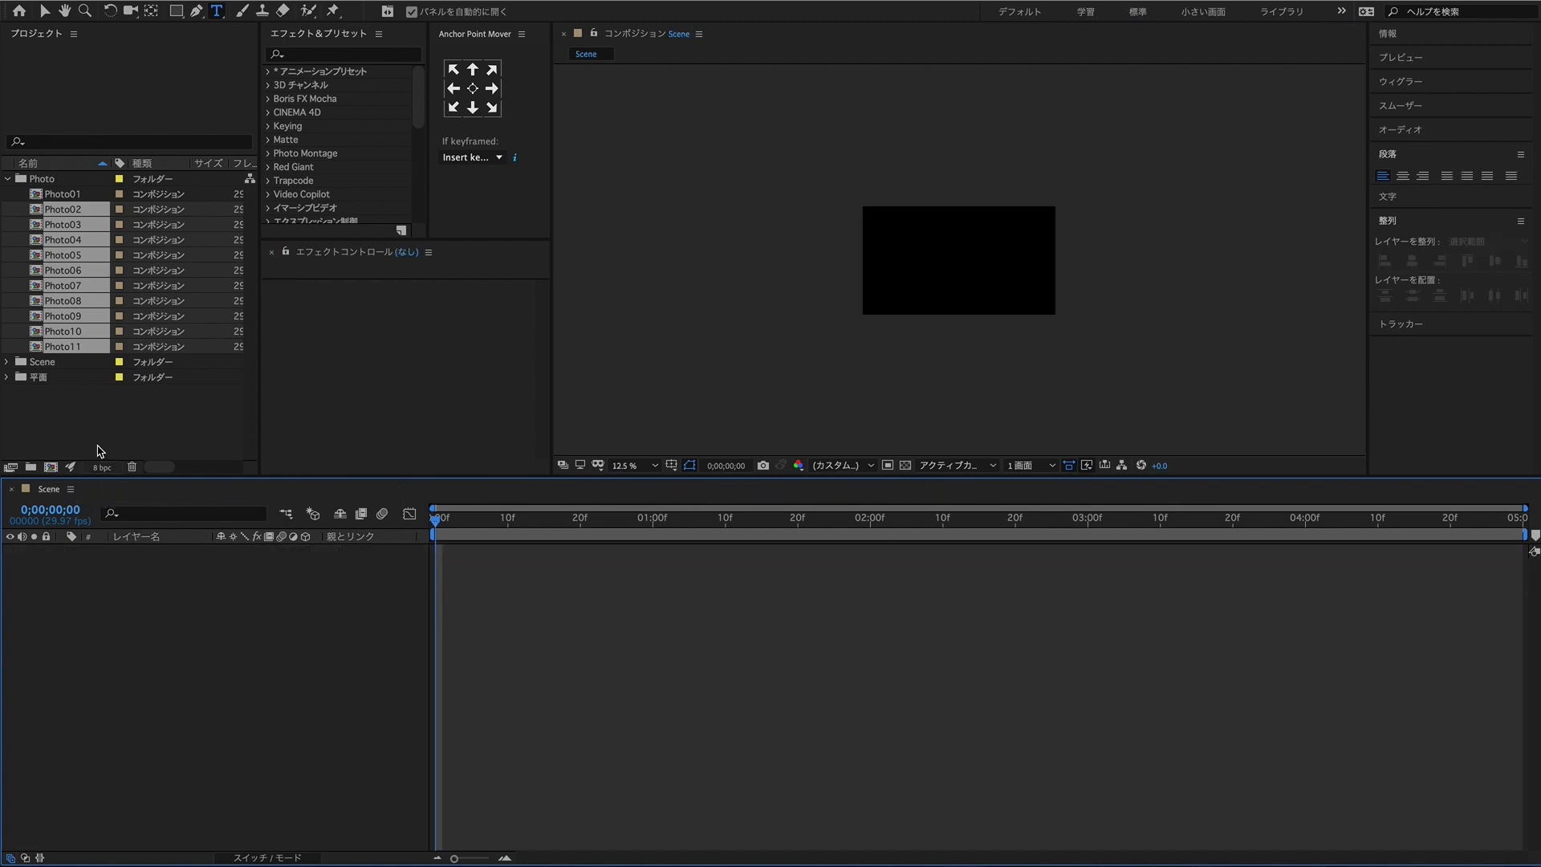
Step: Add the Photo01 composition to the Scene timeline and make it a 3D layer
click(60, 195)
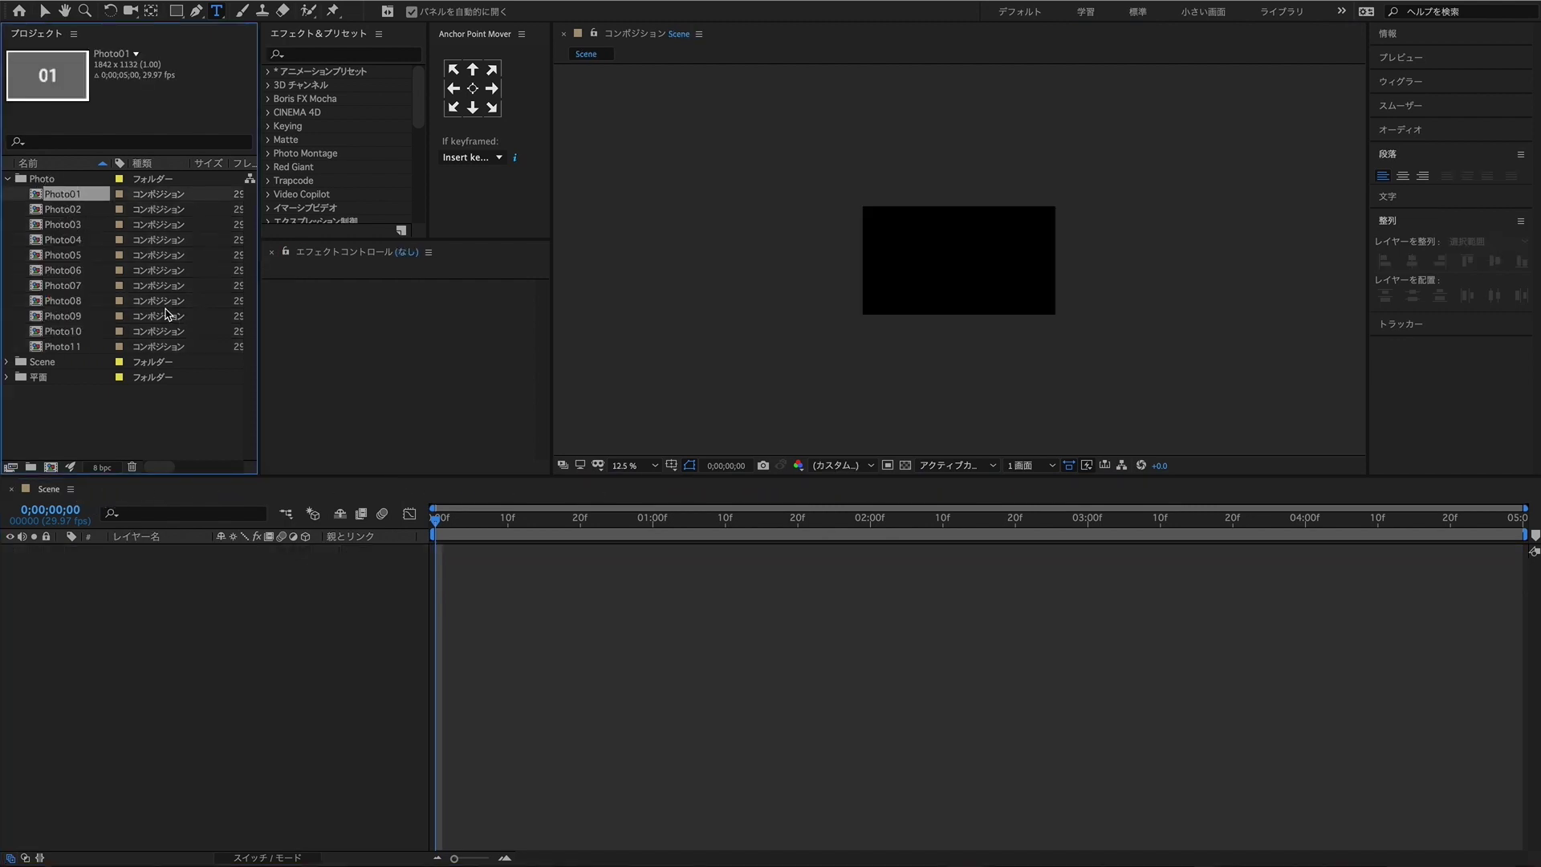
drag(80, 195, 167, 573)
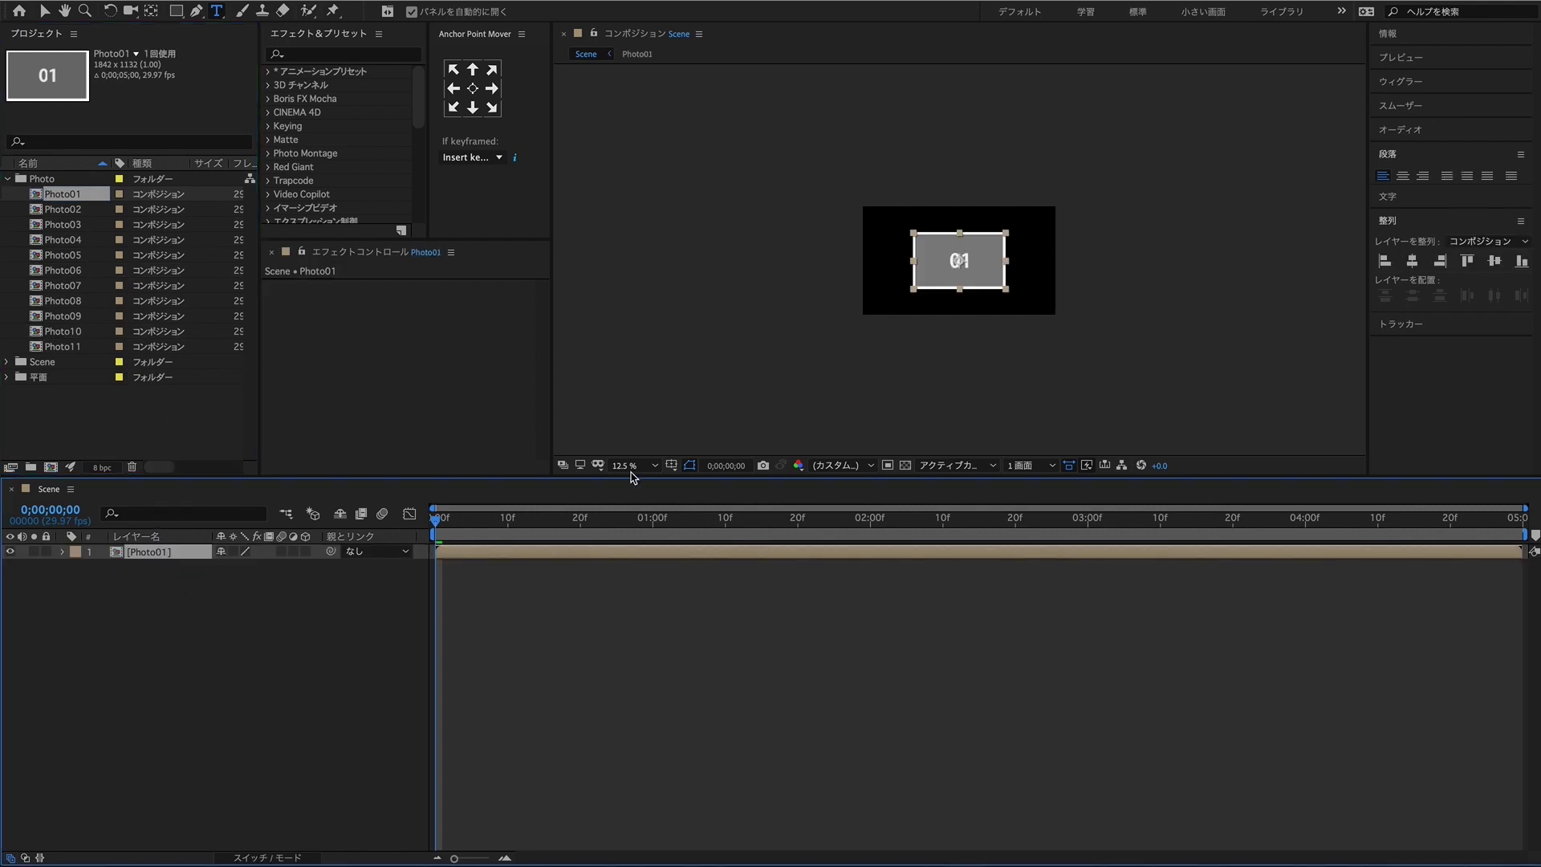
click(632, 467)
click(642, 613)
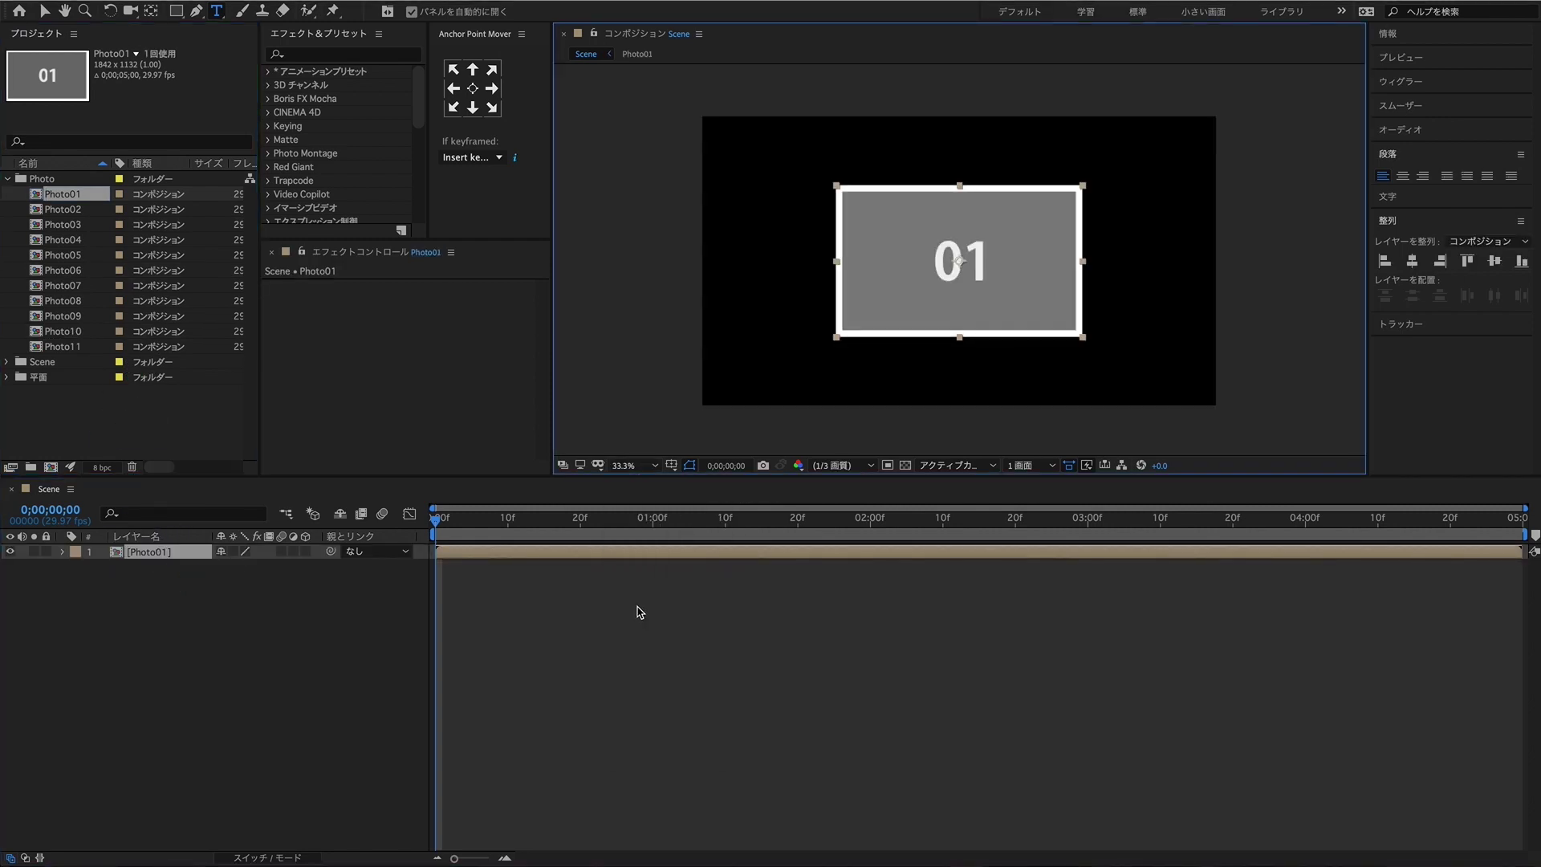
click(305, 551)
click(126, 622)
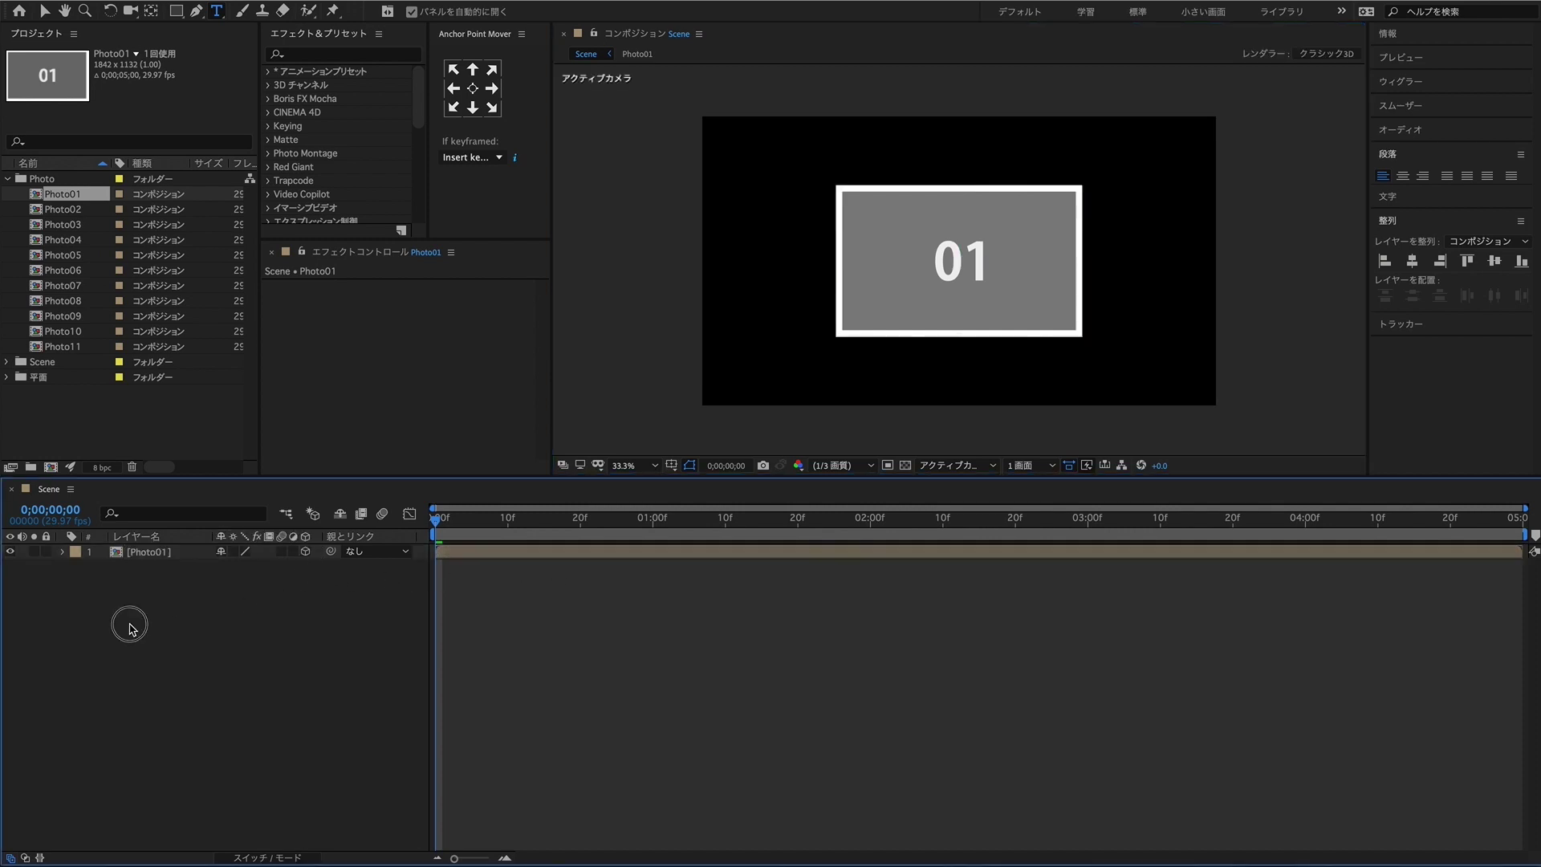
Step: Create a null object in the Scene composition, make it 3D and rename it Control
right_click(145, 609)
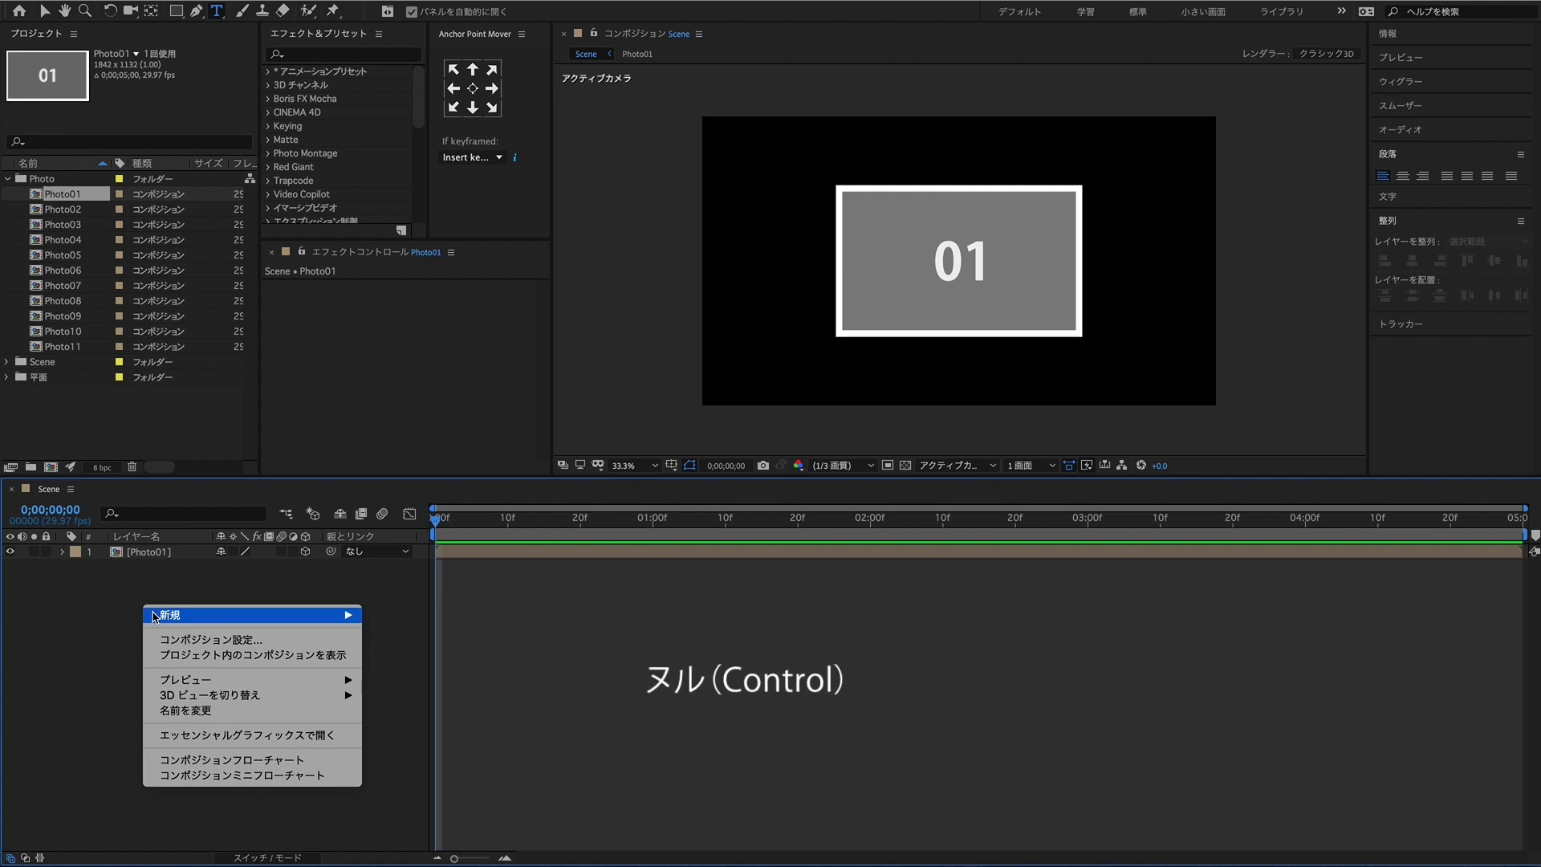
mouse_move(321, 615)
click(434, 701)
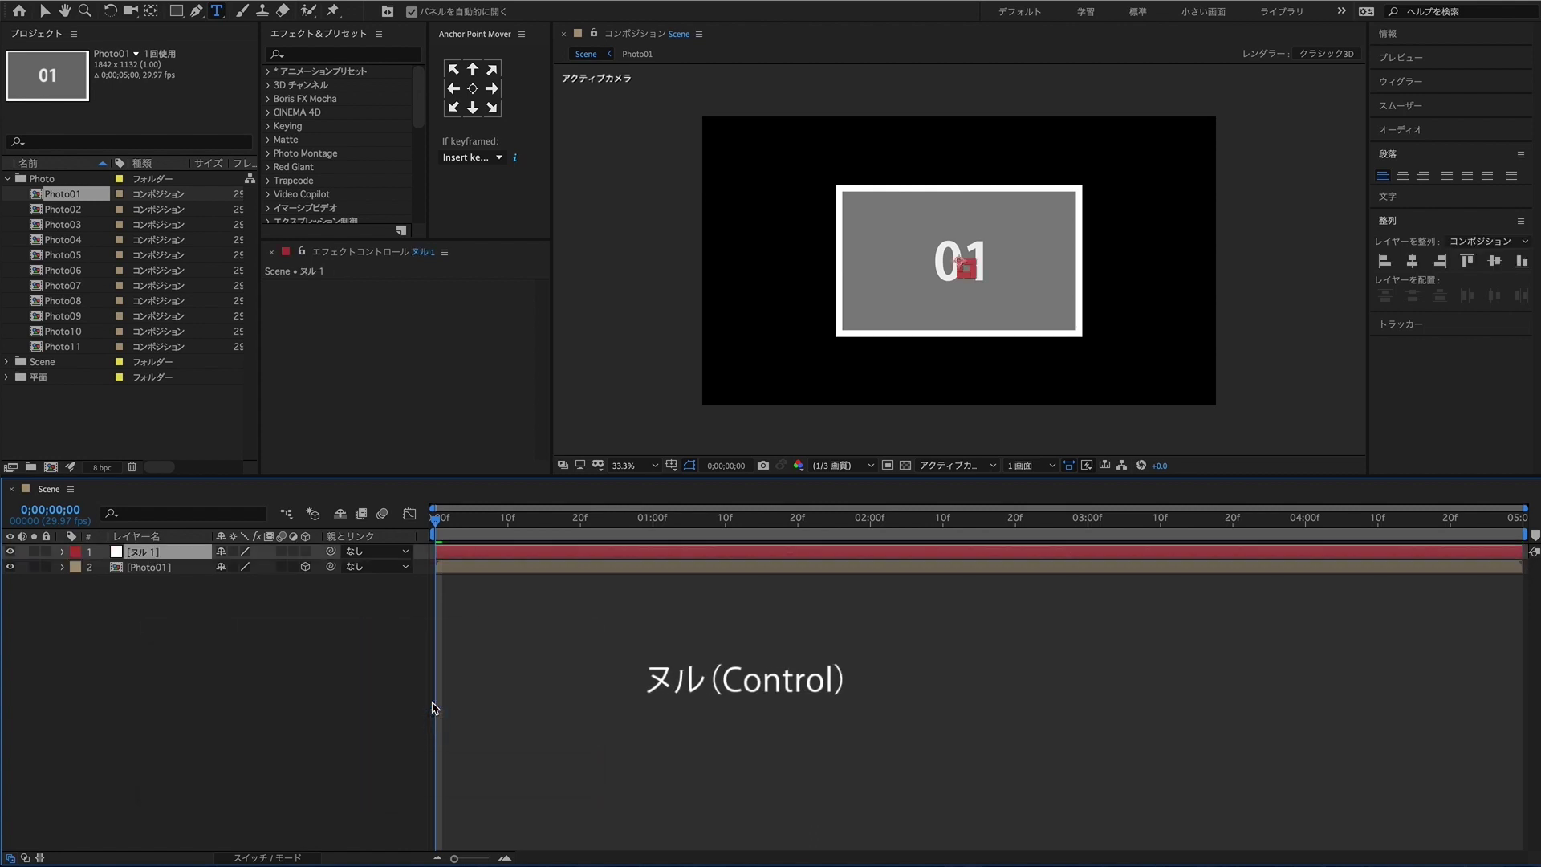
click(305, 551)
key(Return)
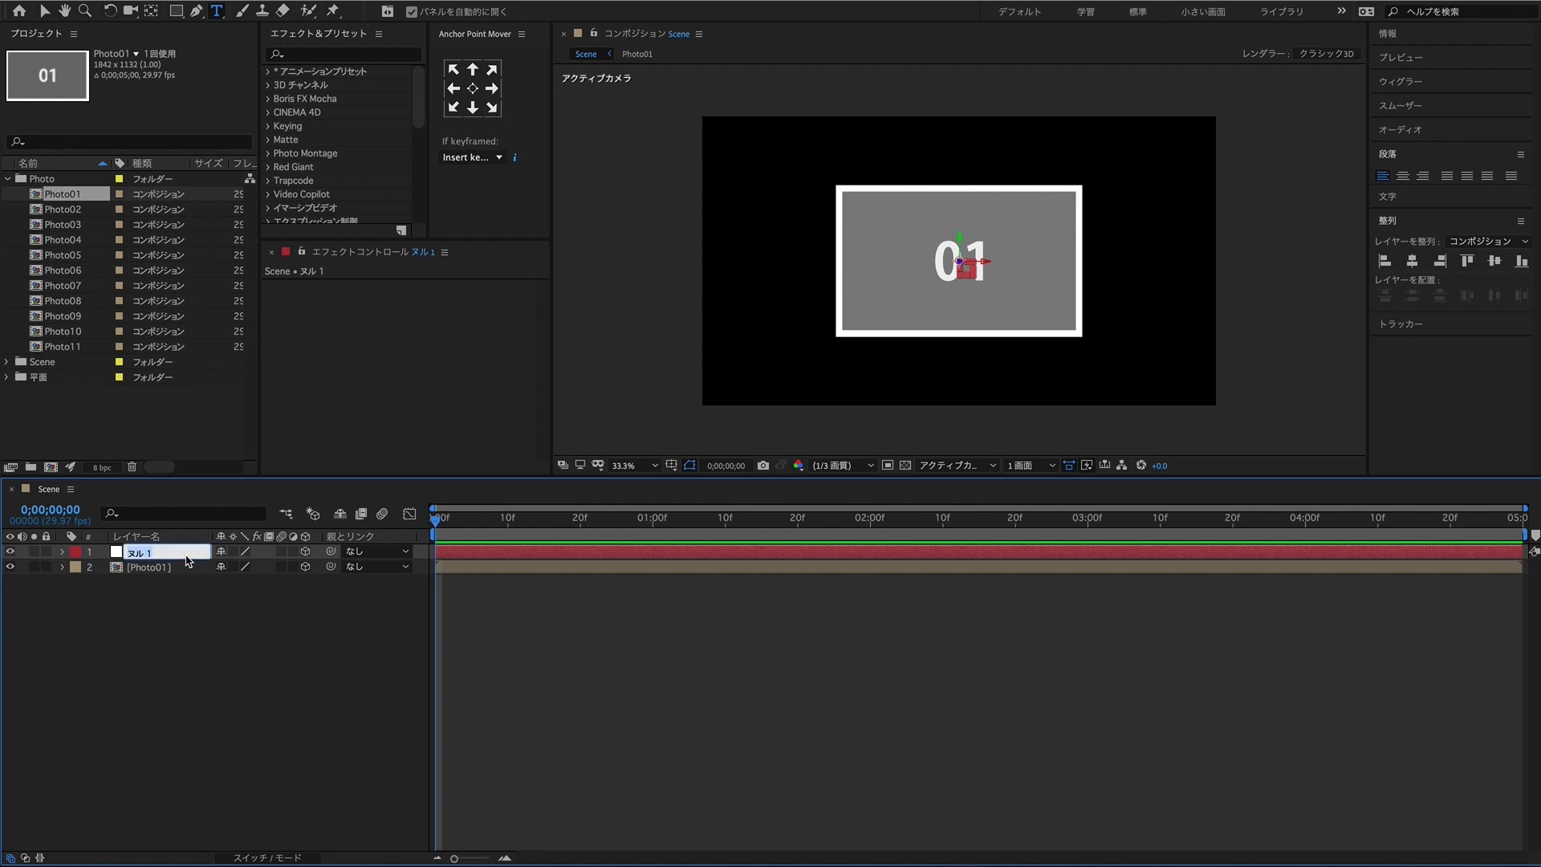
text(d)
text(ontrol)
key(Return)
Step: Parent the Photo01 layer to Control and reveal the Position property of both layers
drag(329, 566, 151, 554)
click(150, 569)
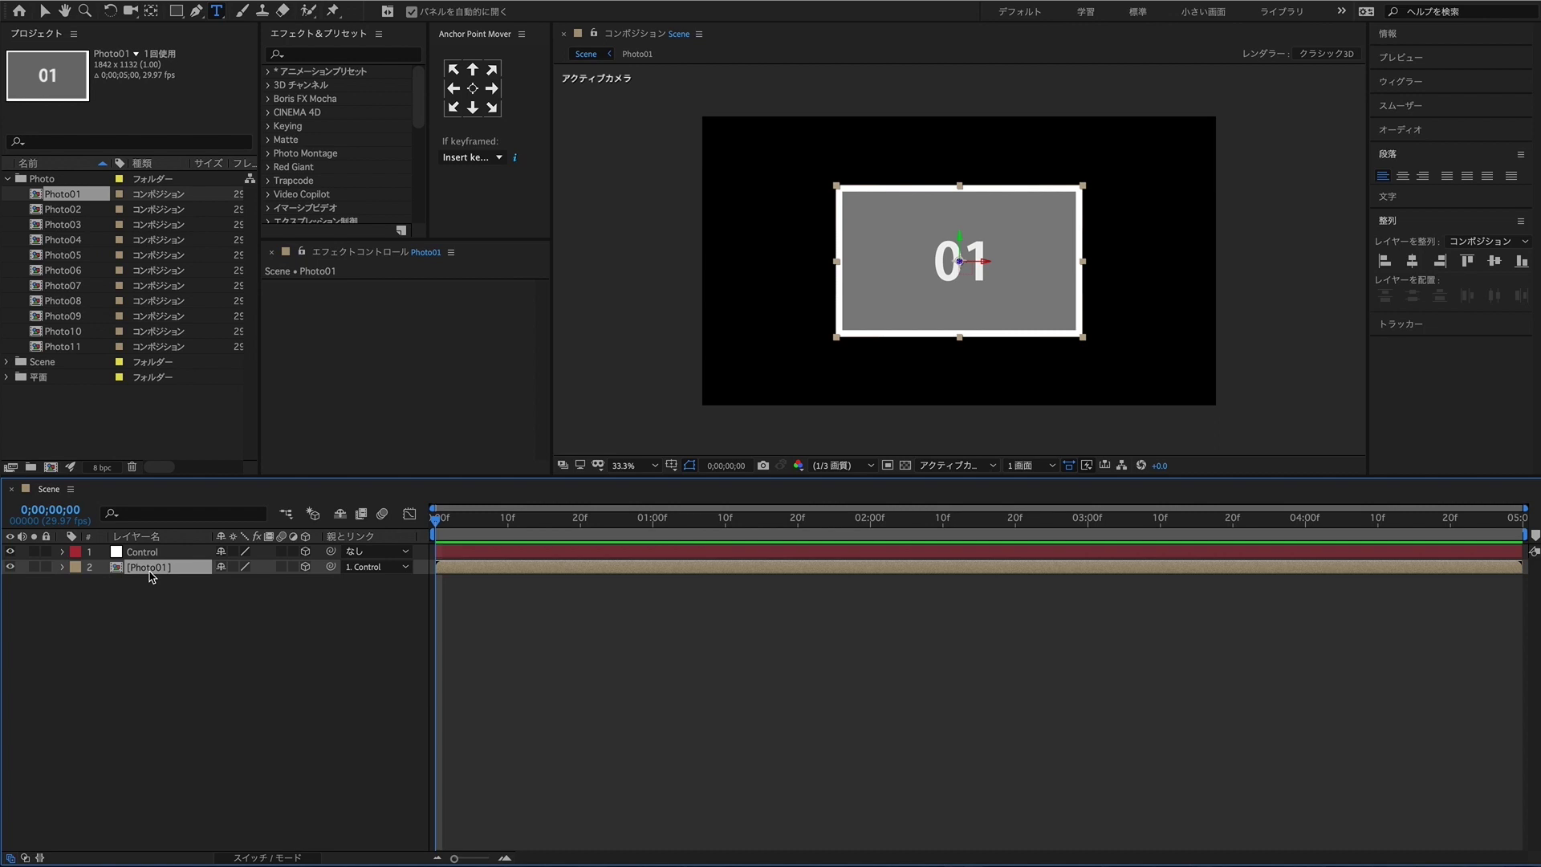
key(p)
click(149, 554)
key(p)
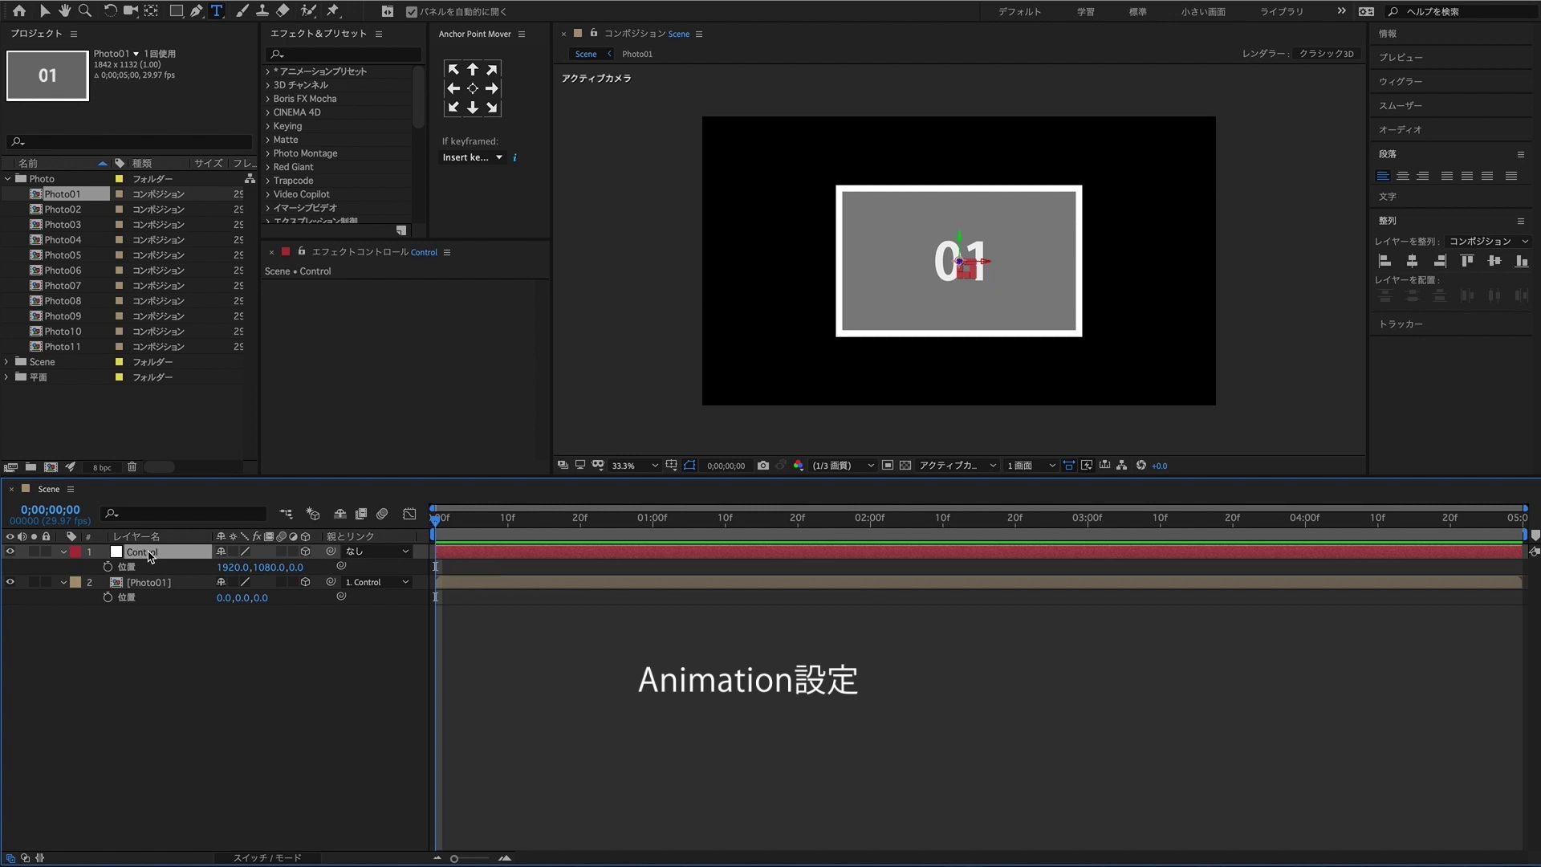
Step: Add Position keyframes to the Control null at 0 seconds and 1 second
click(108, 567)
click(652, 532)
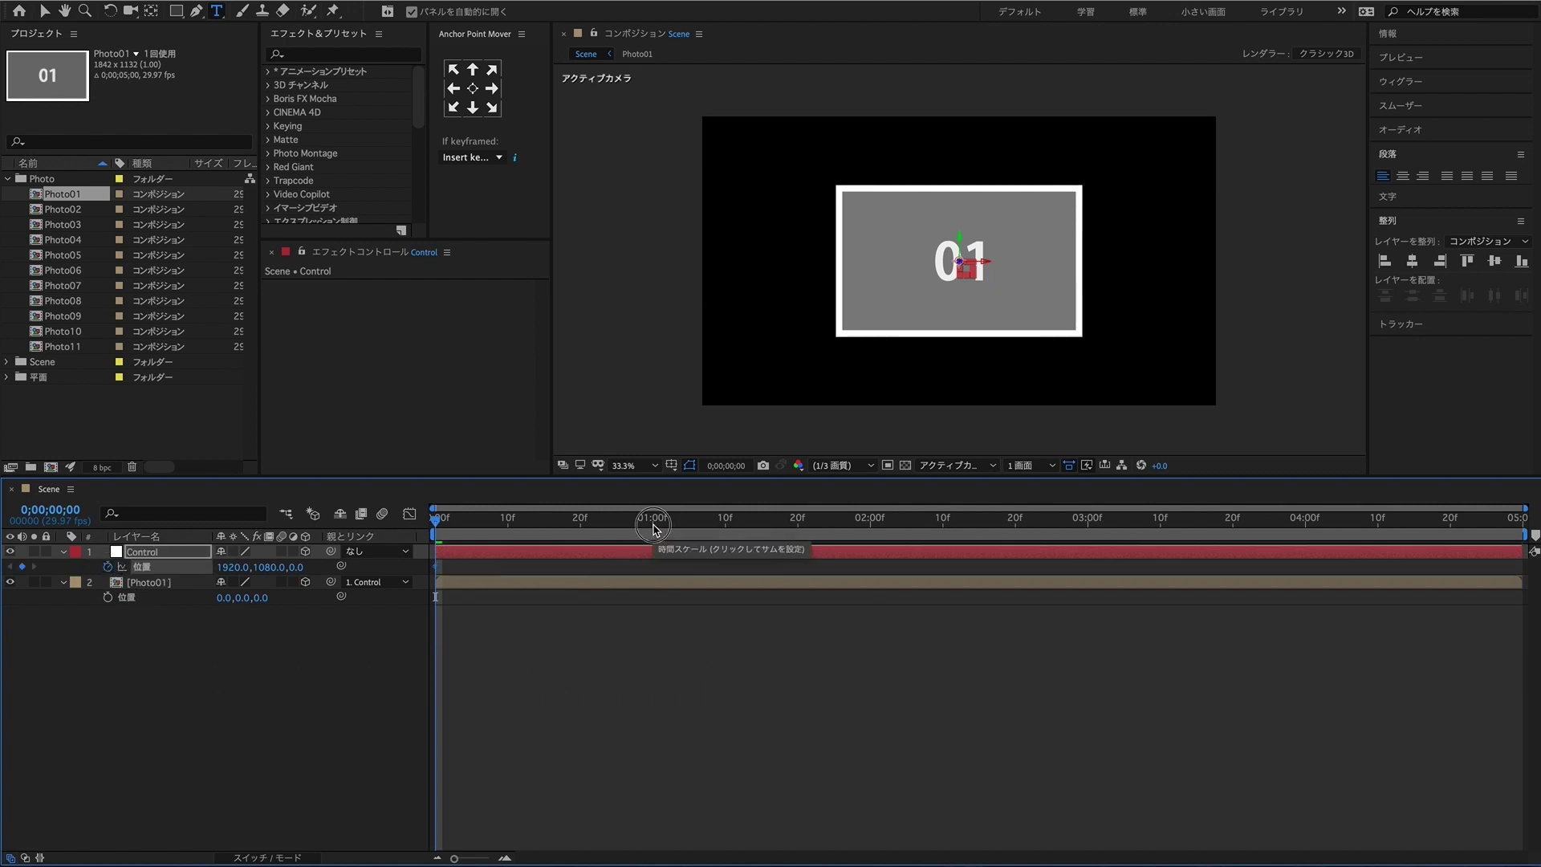
click(627, 569)
click(22, 567)
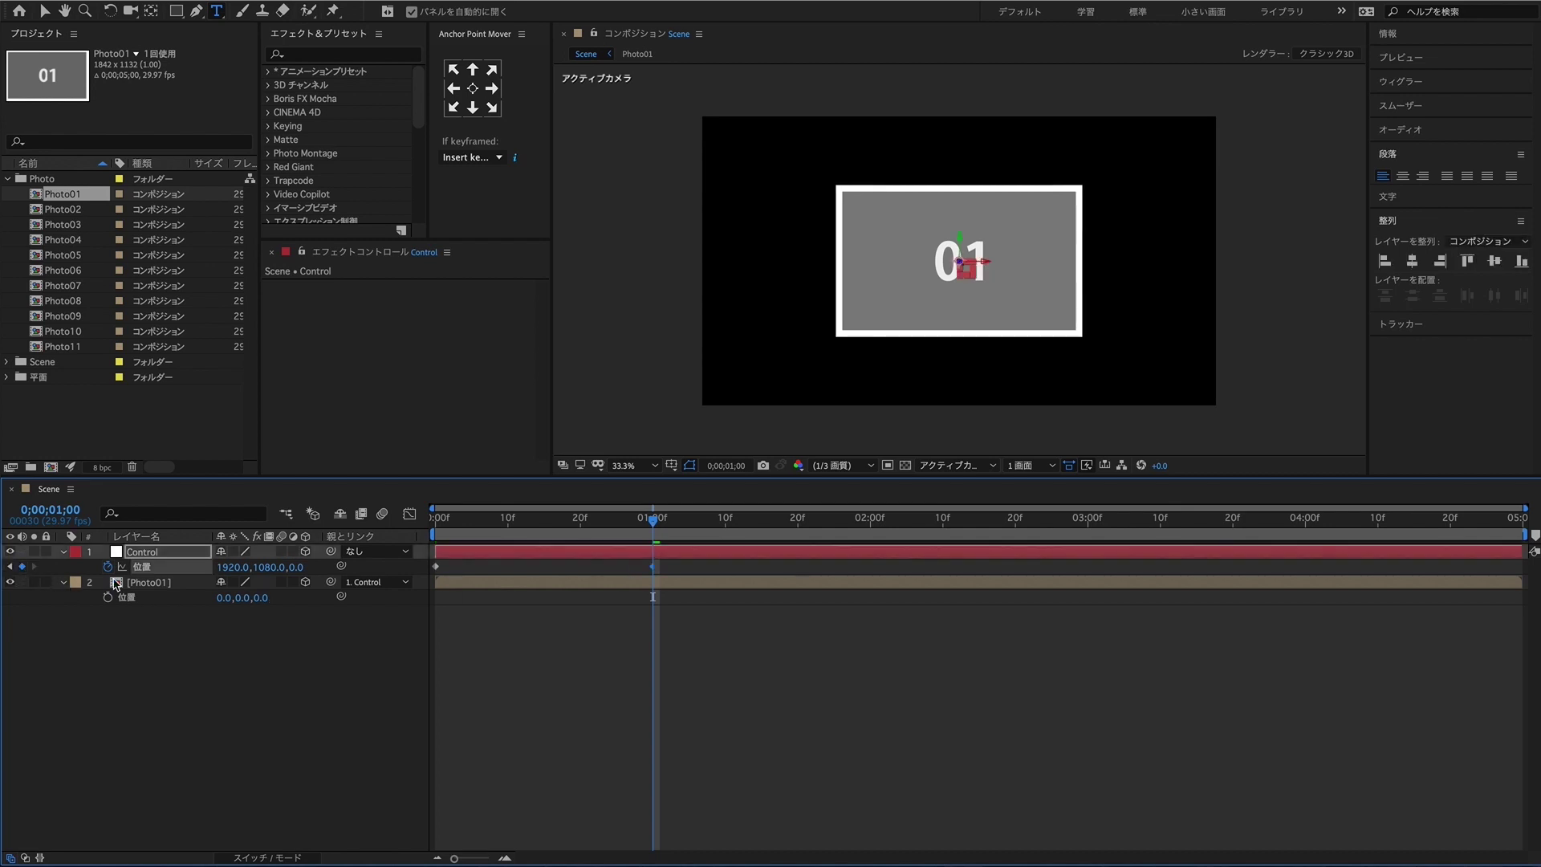
Step: Set the Control null's Y position to -1400 at the 0-second keyframe
drag(663, 532, 435, 532)
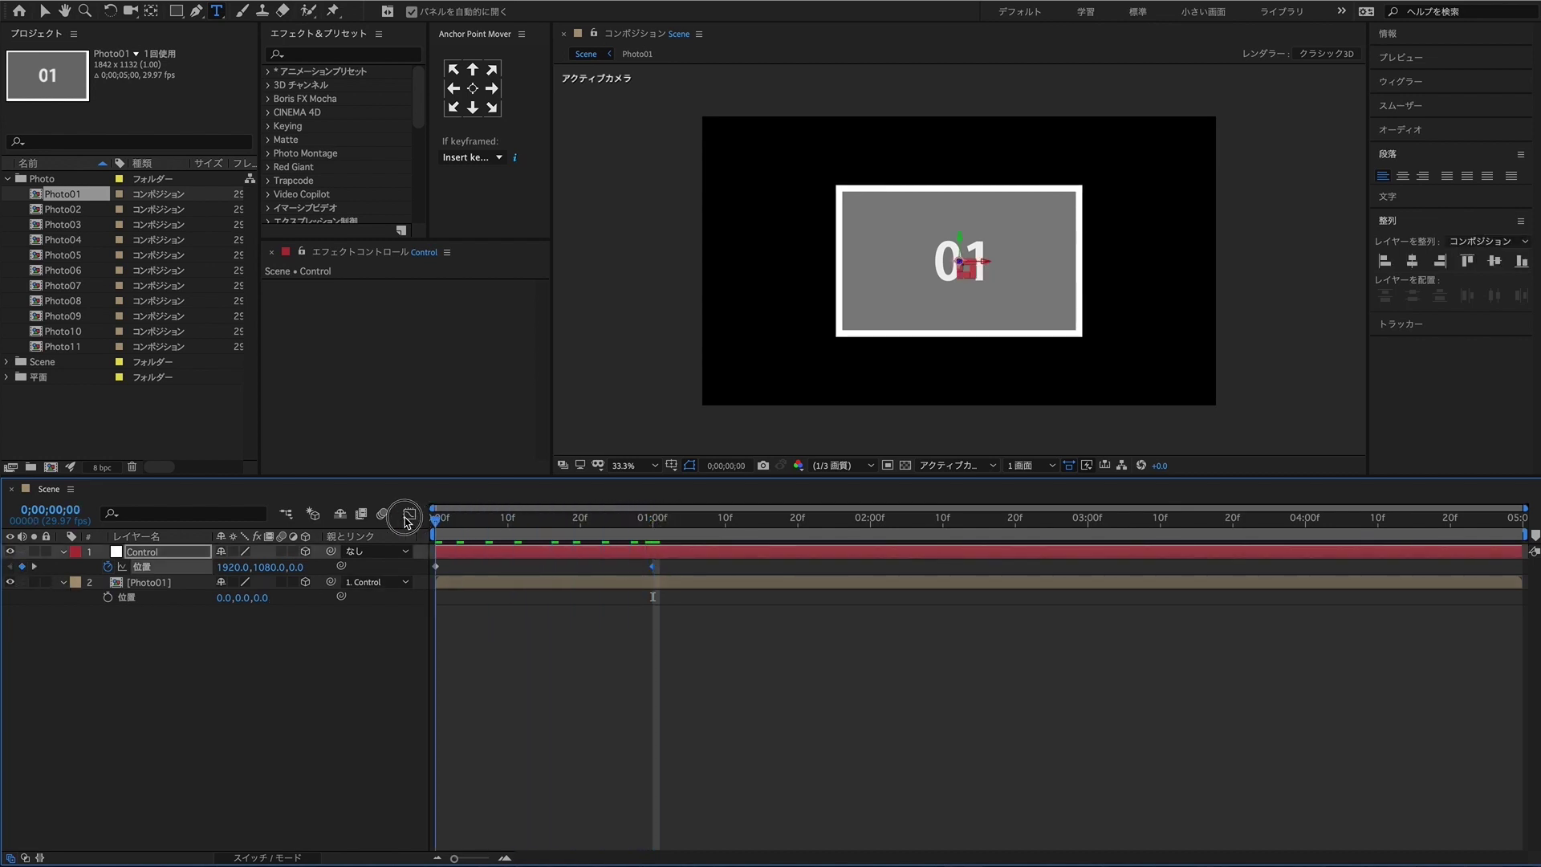
click(273, 568)
text(-1080)
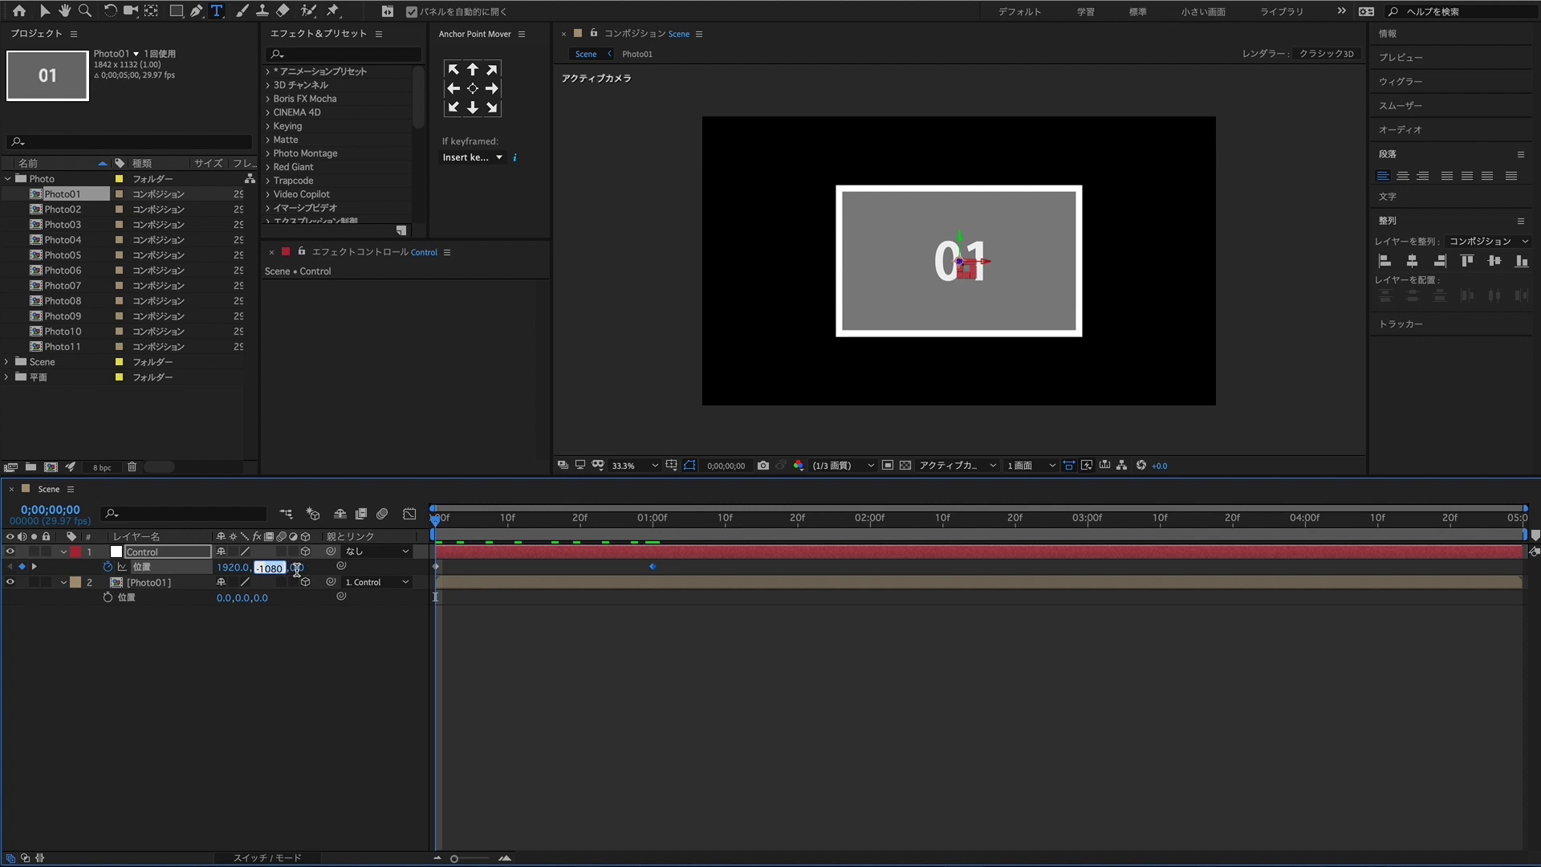
text(-13)
key(Return)
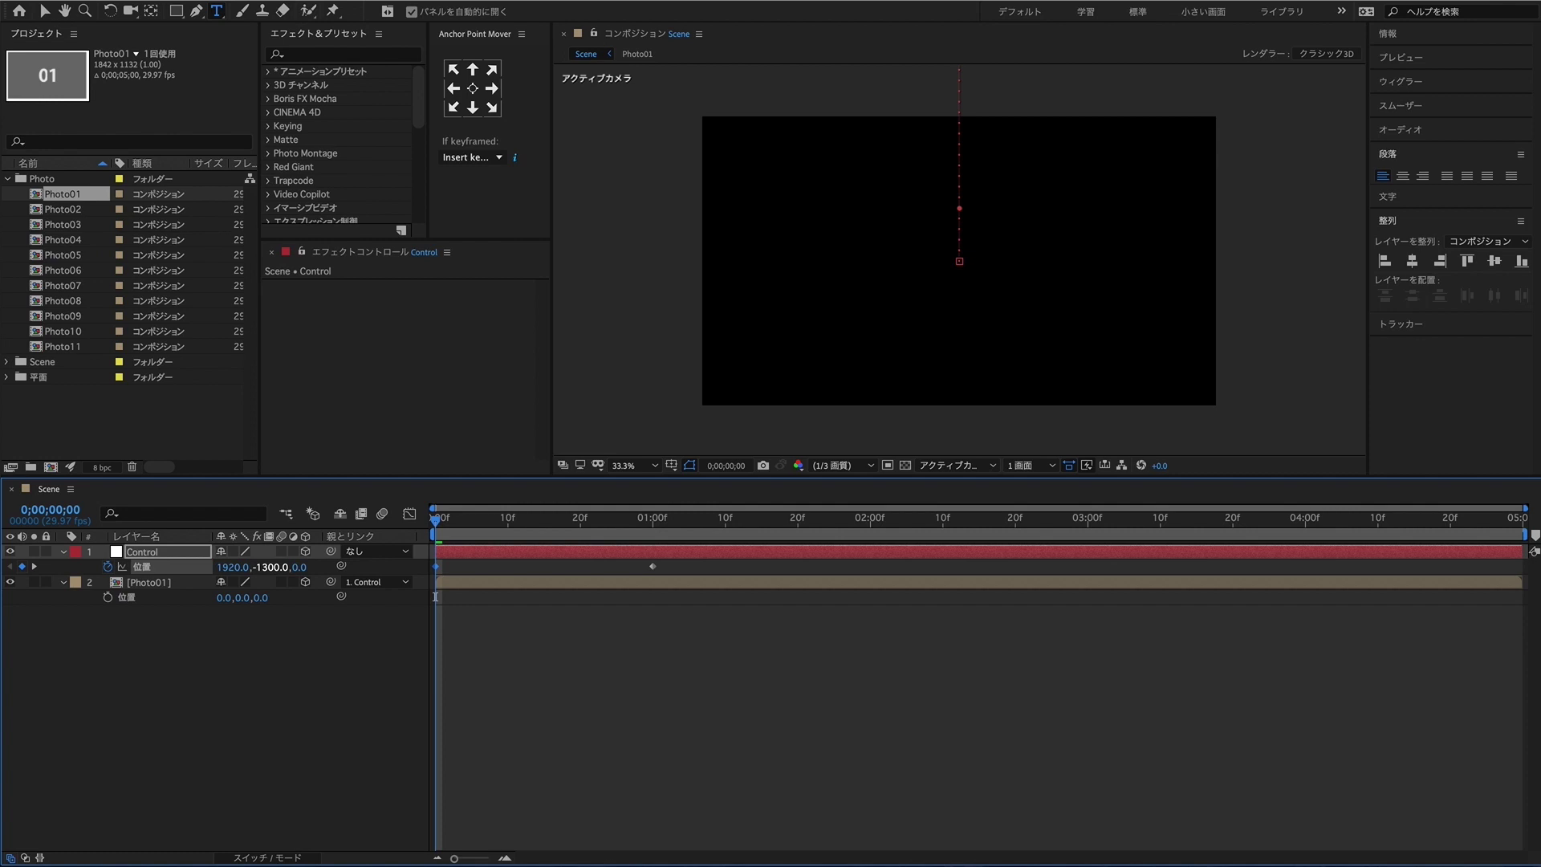
click(276, 574)
click(280, 655)
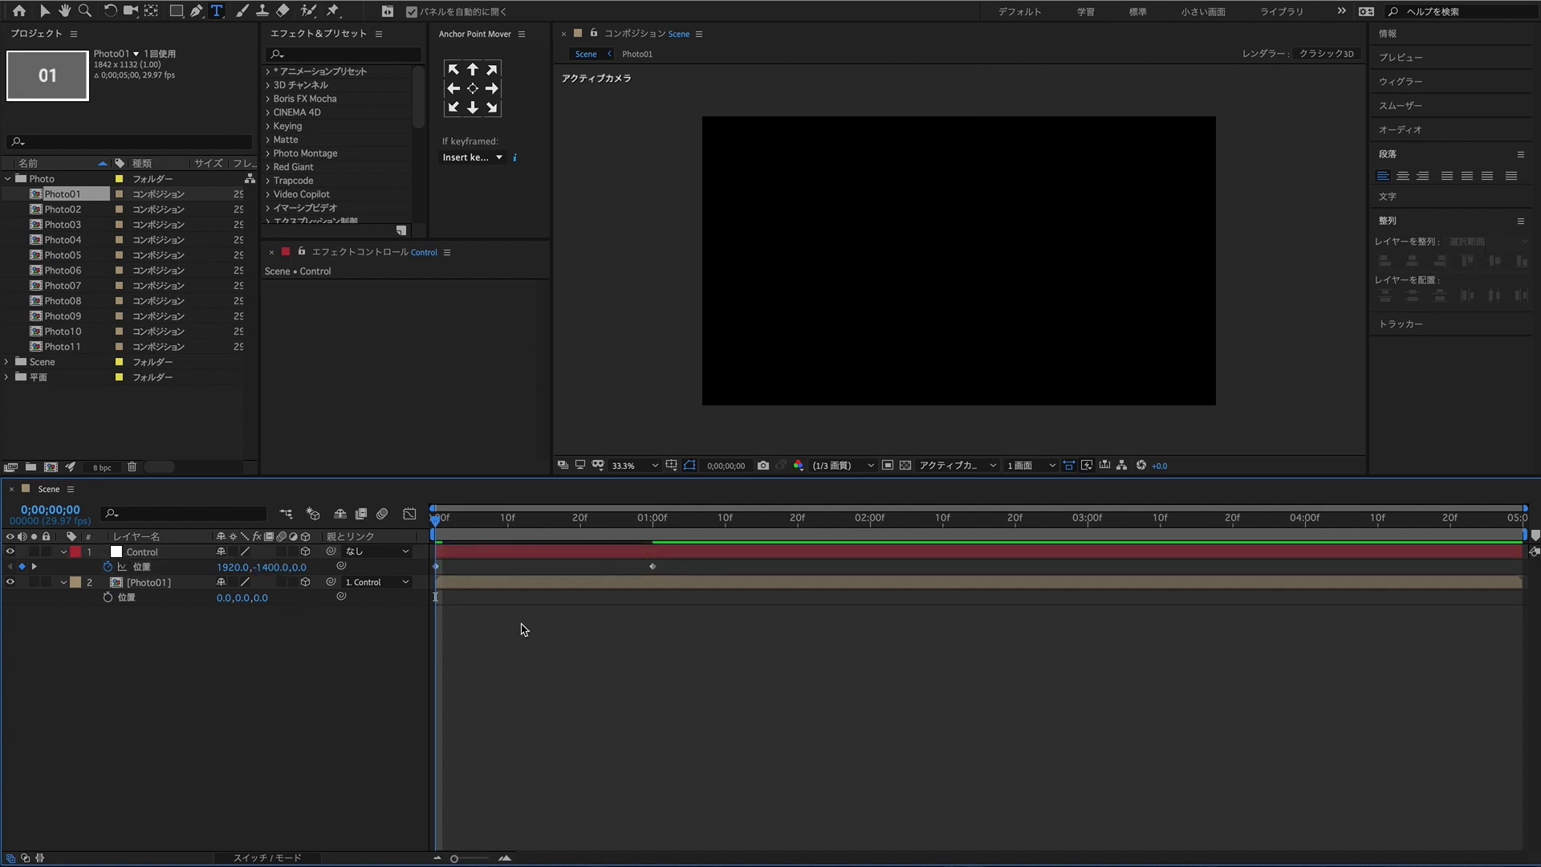
Step: Set the Control null's Y position to 760 at the 1-second keyframe
click(155, 557)
key(comma)
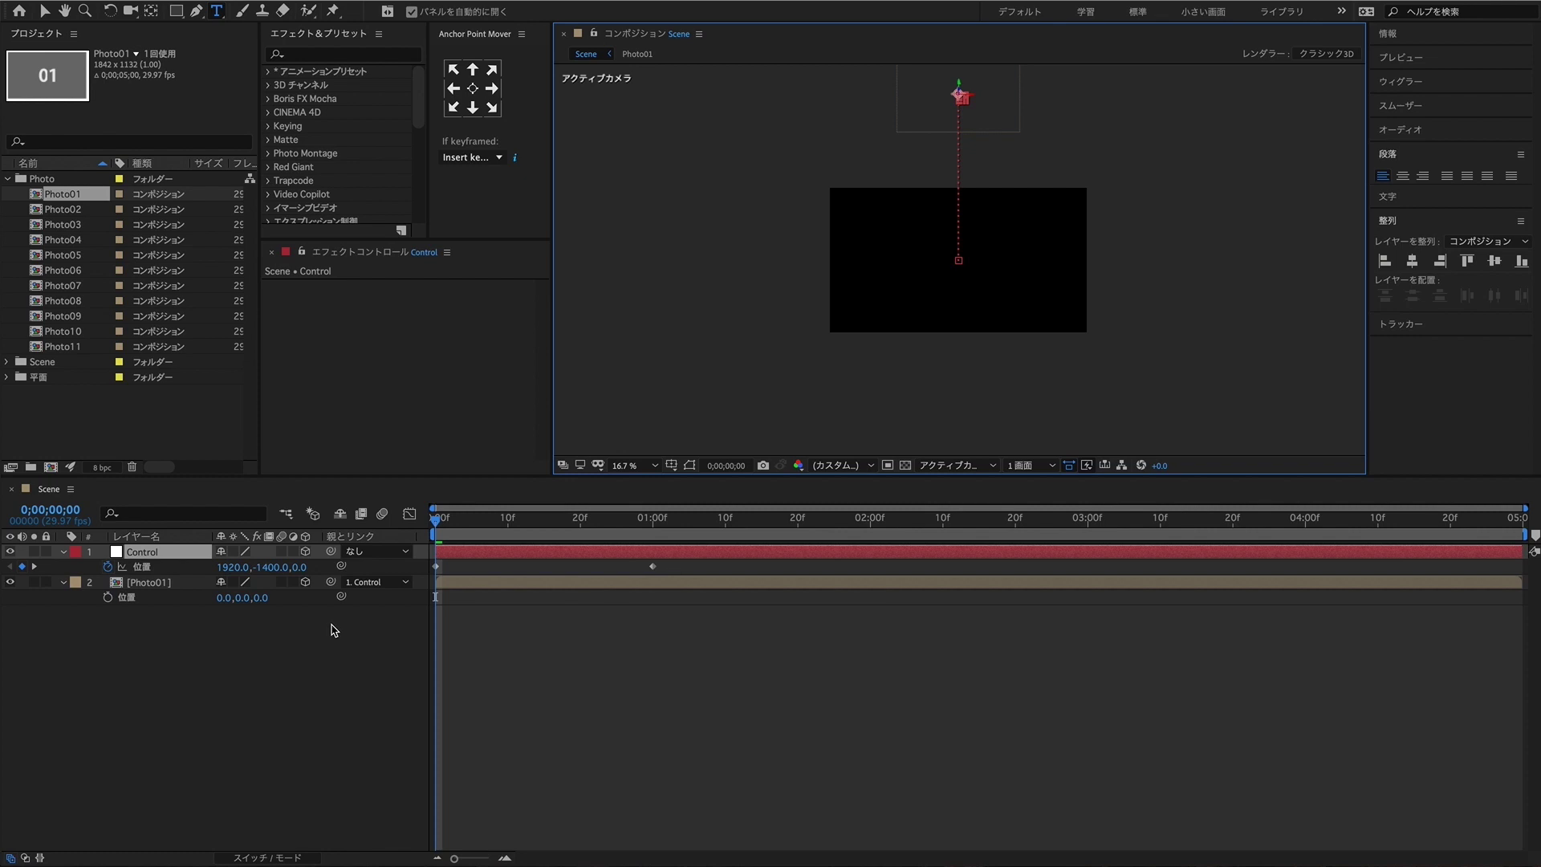
click(36, 567)
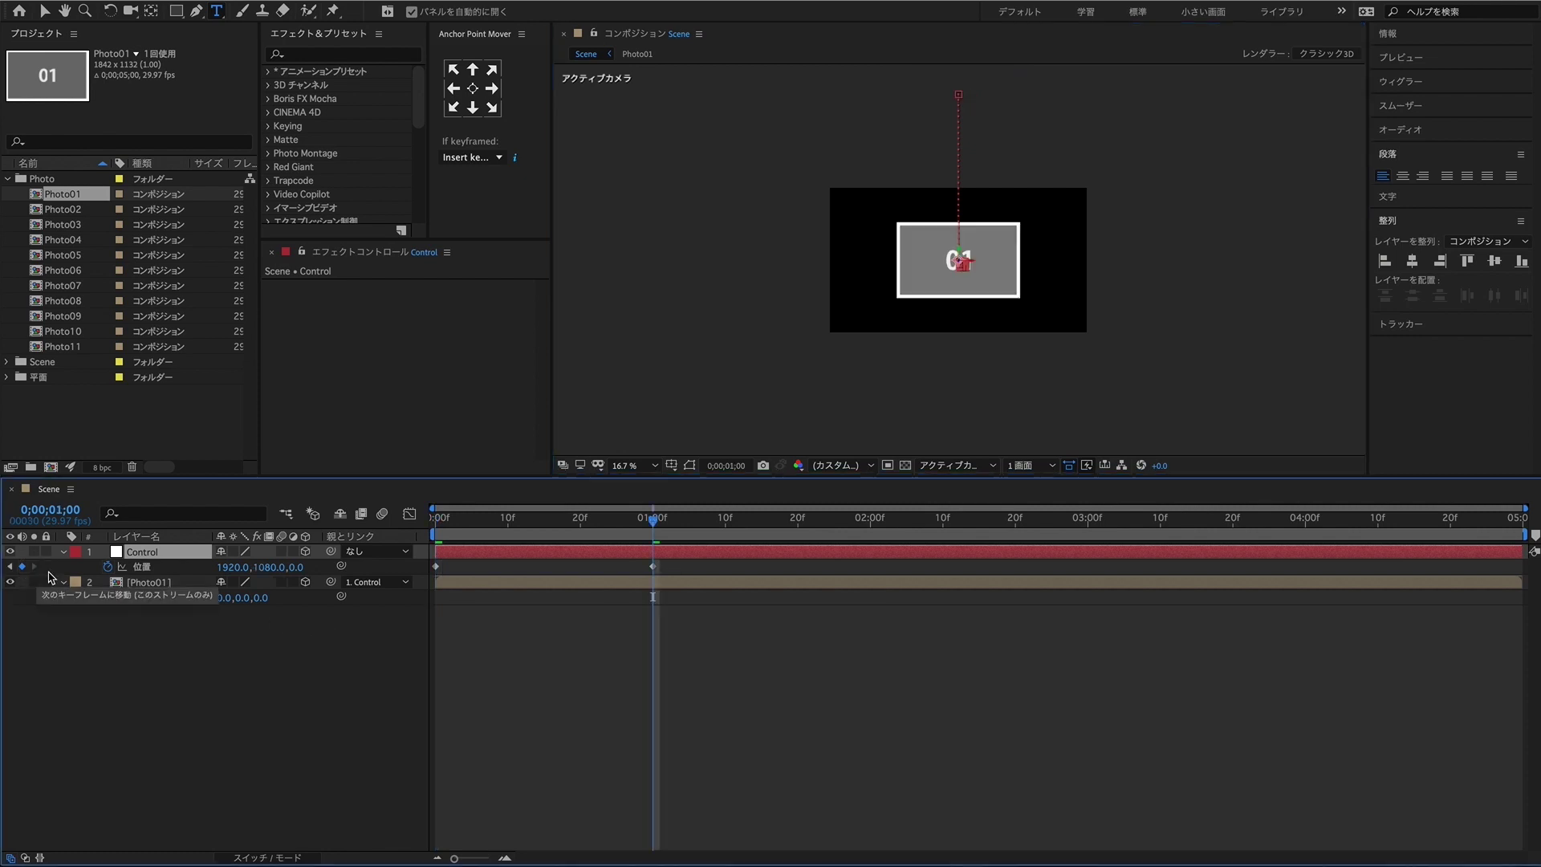
click(270, 568)
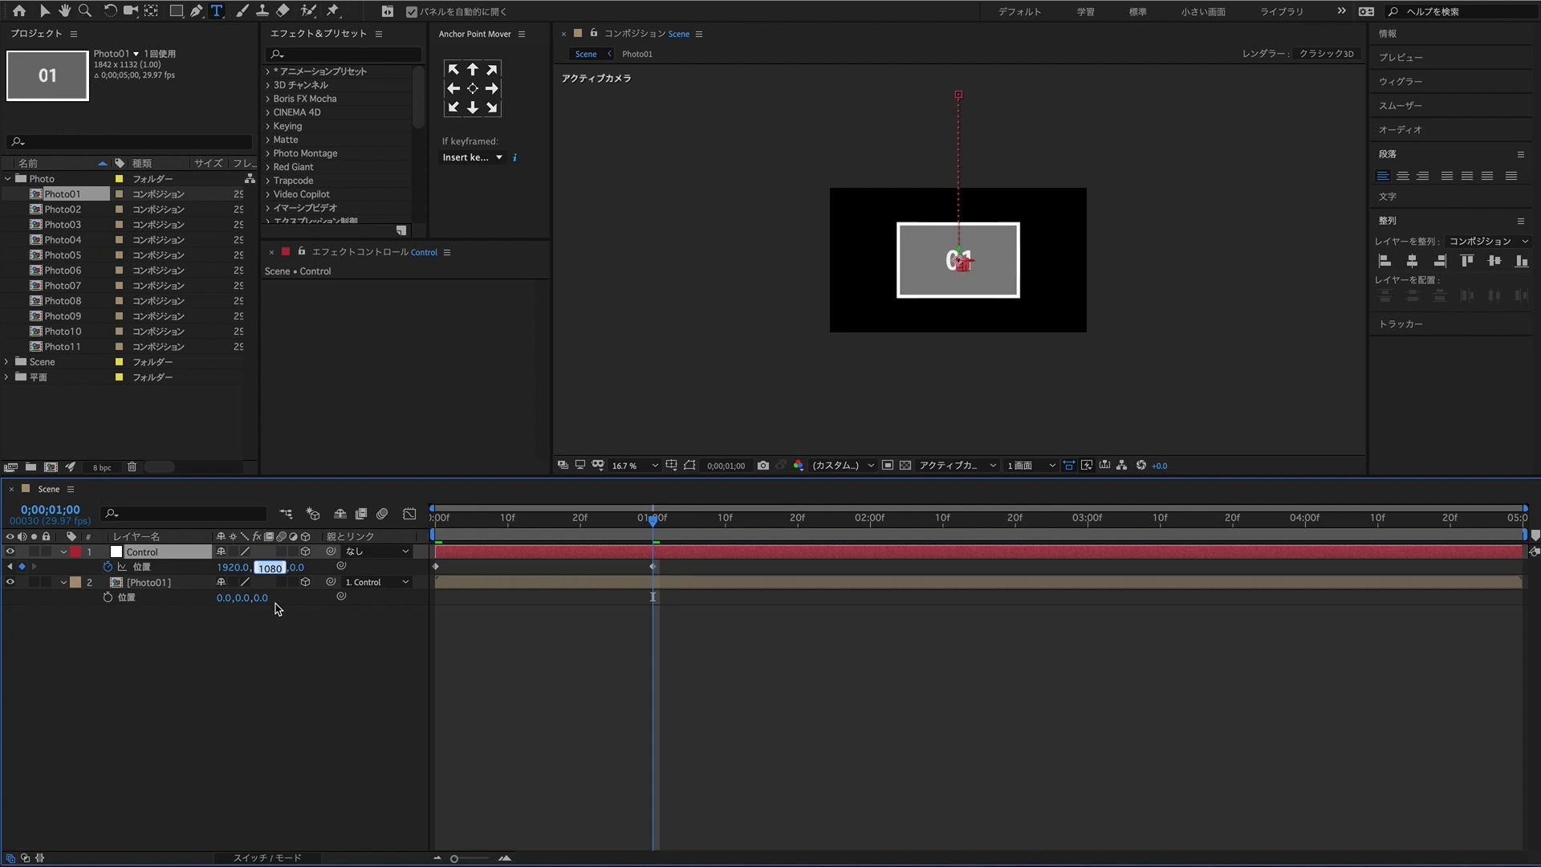
text(760)
key(Return)
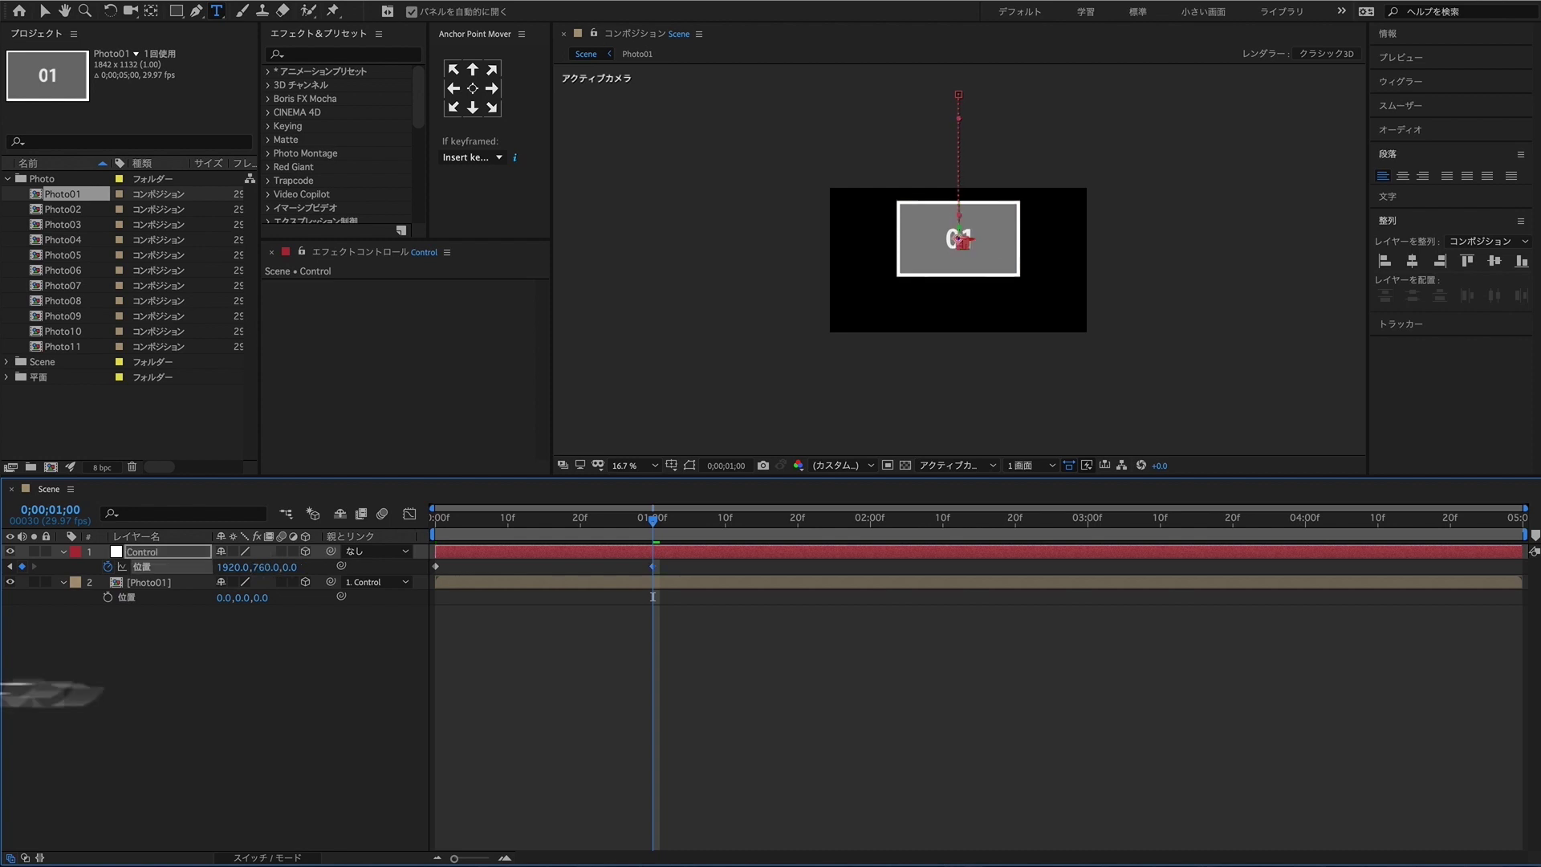
Step: Apply Easy Ease In to the Control null's Position keyframe at 1 second
right_click(653, 566)
mouse_move(763, 757)
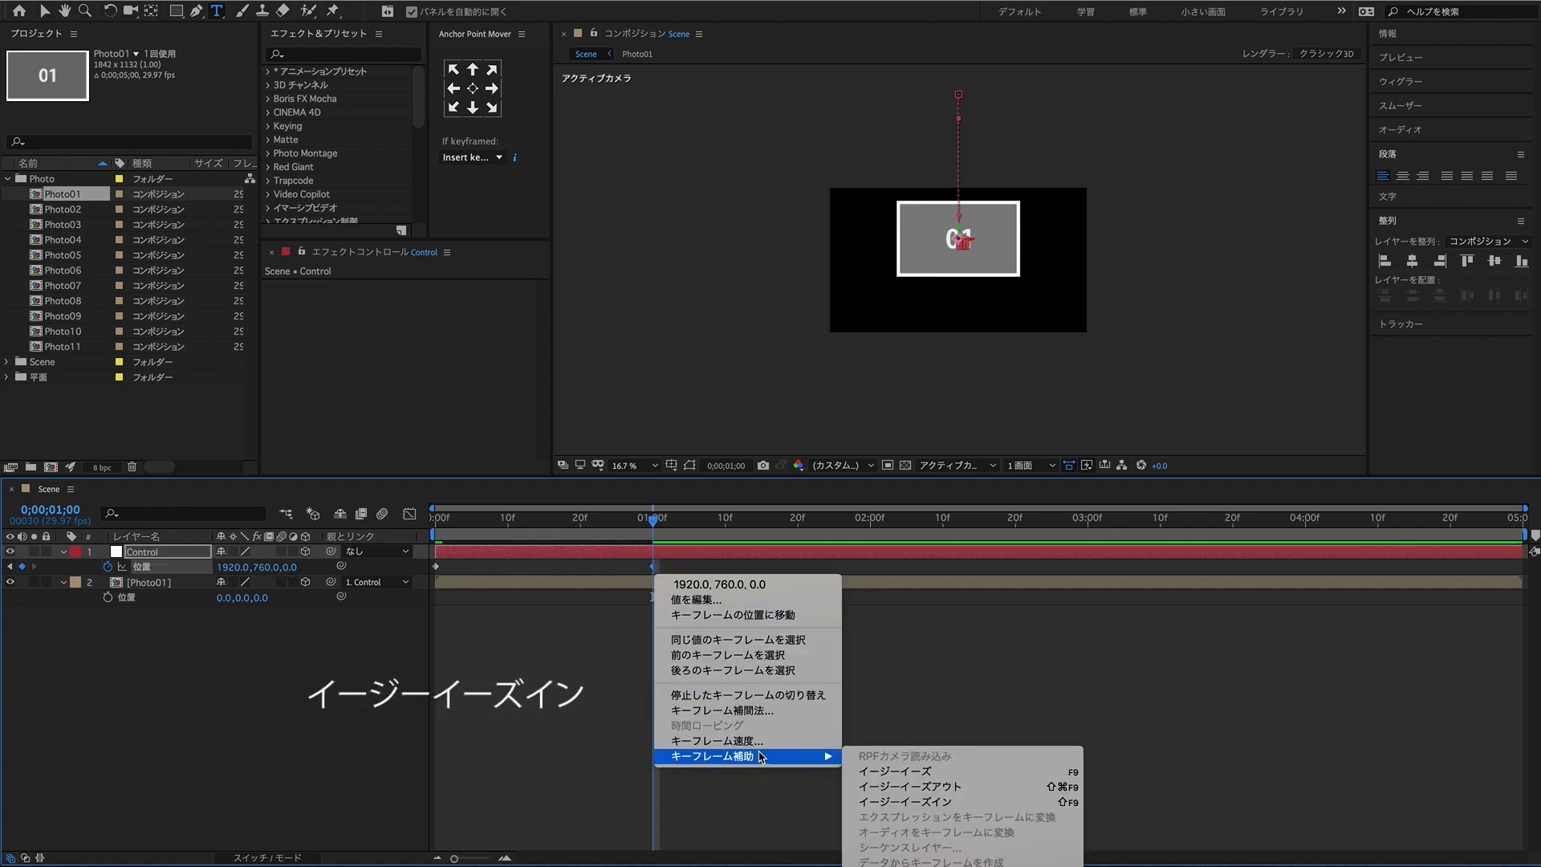
click(973, 803)
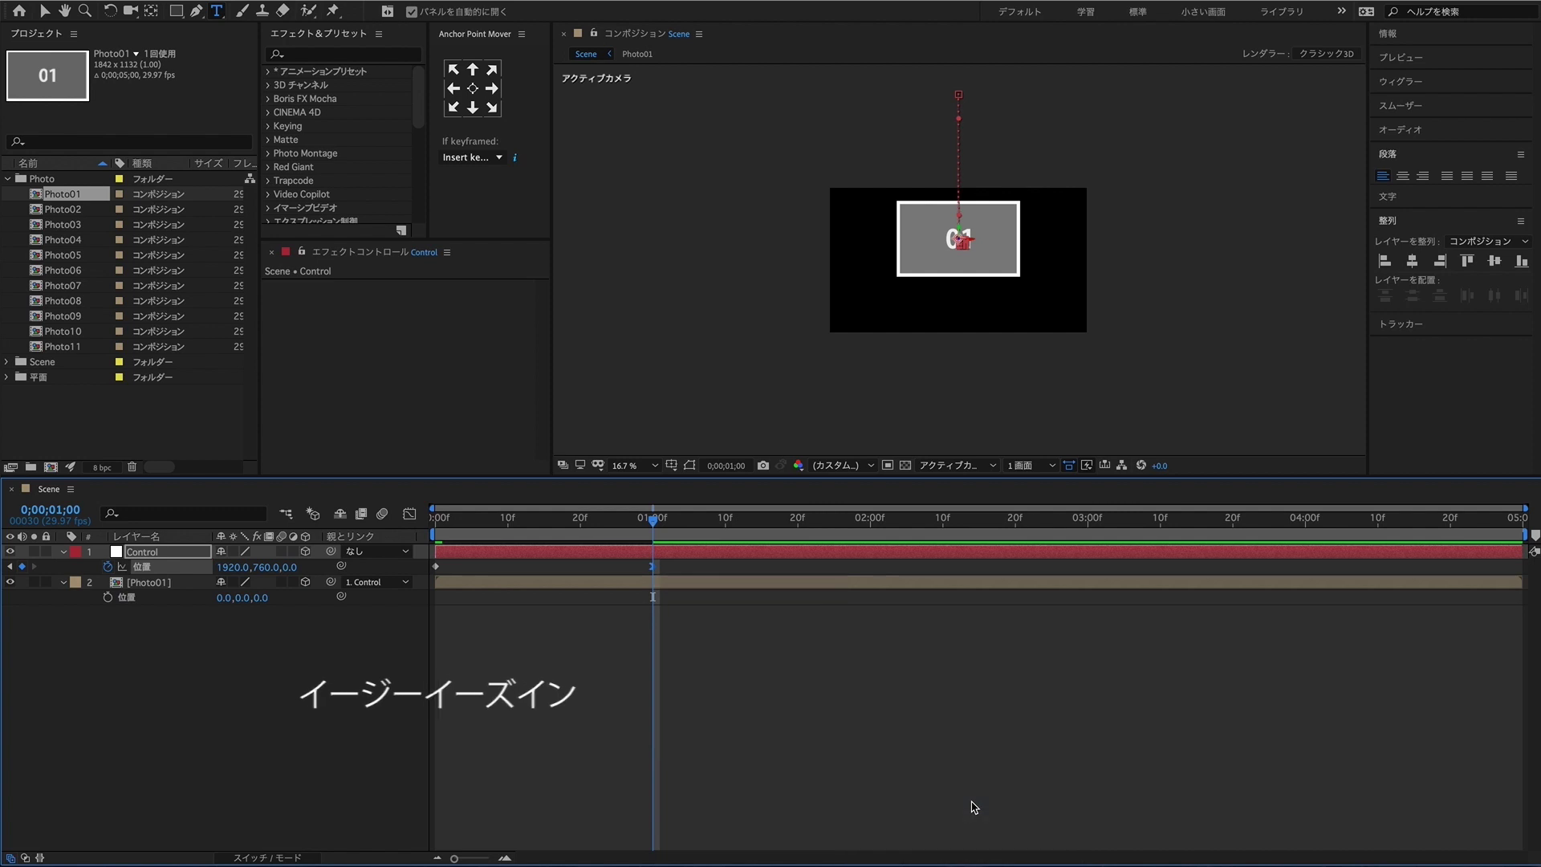
Step: Extend the end keyframe's speed-graph handle to about halfway between the two Control Position keyframes, and preview the drop-in animation
click(409, 514)
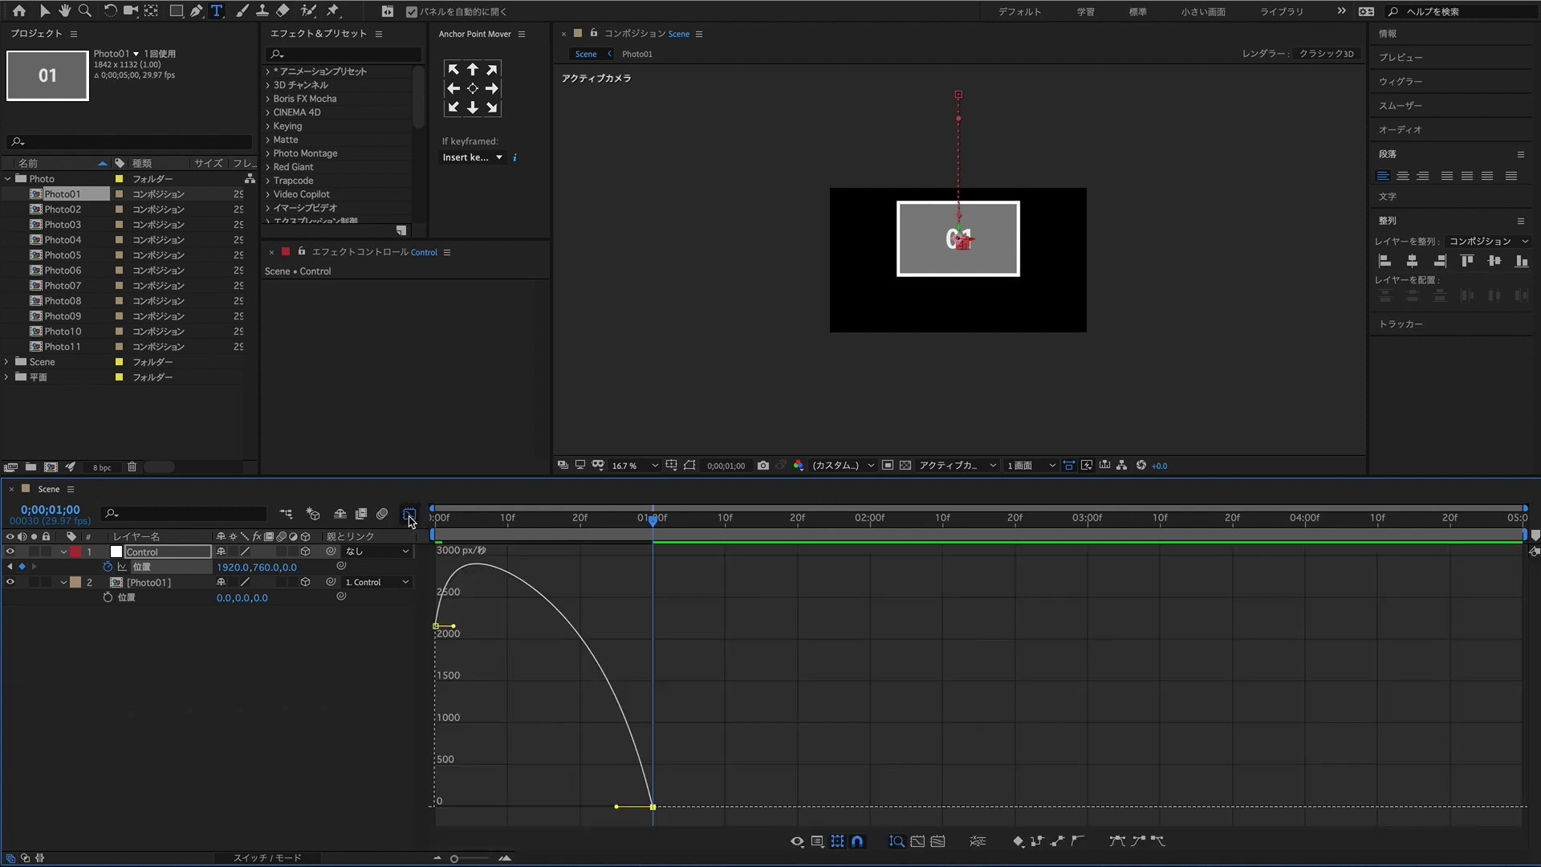
drag(623, 808, 508, 809)
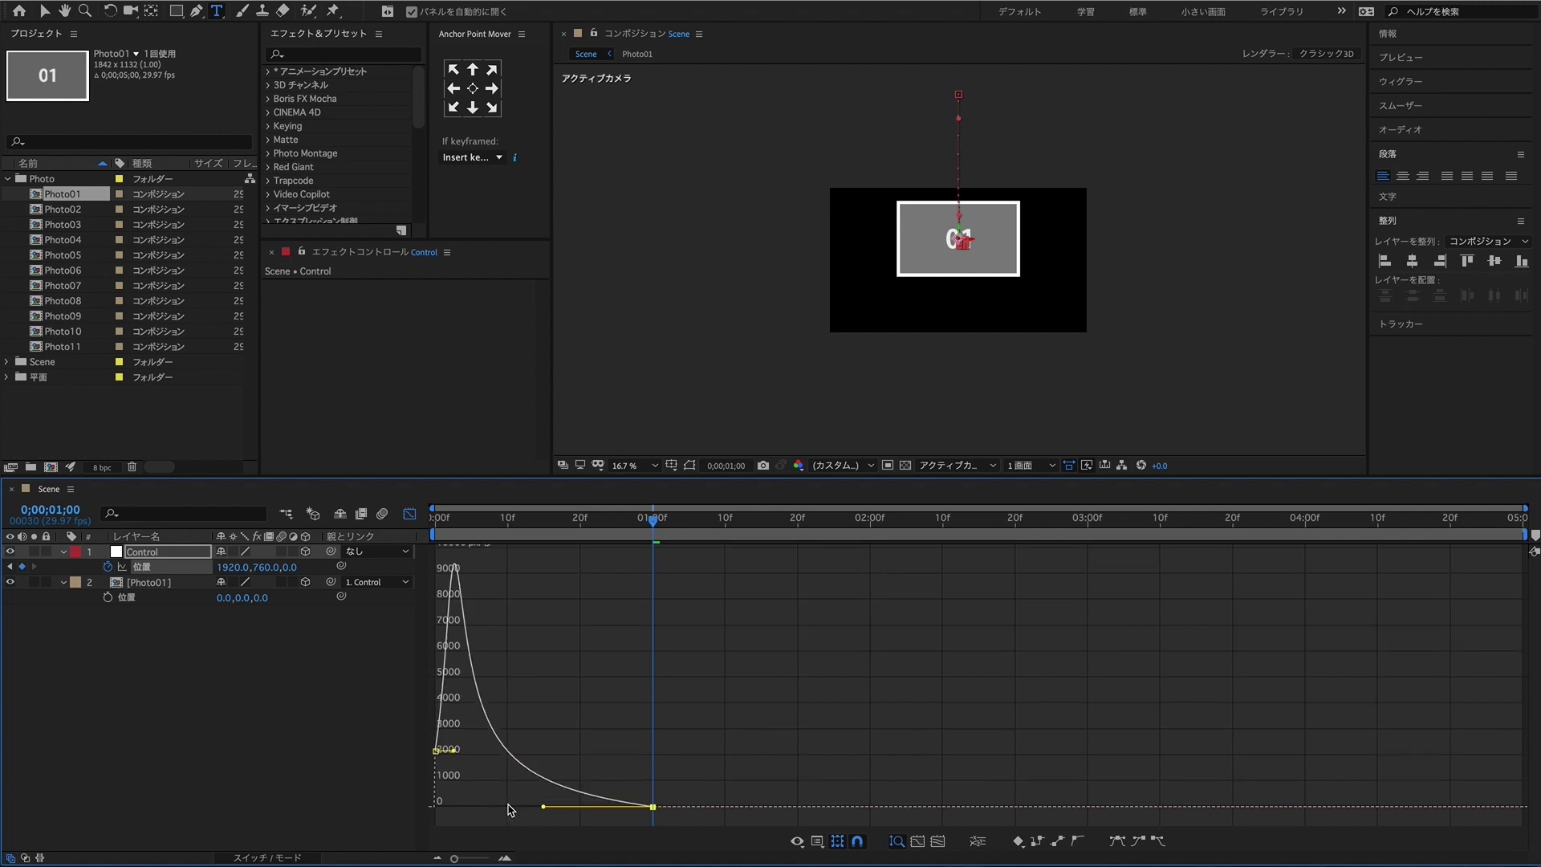
click(410, 515)
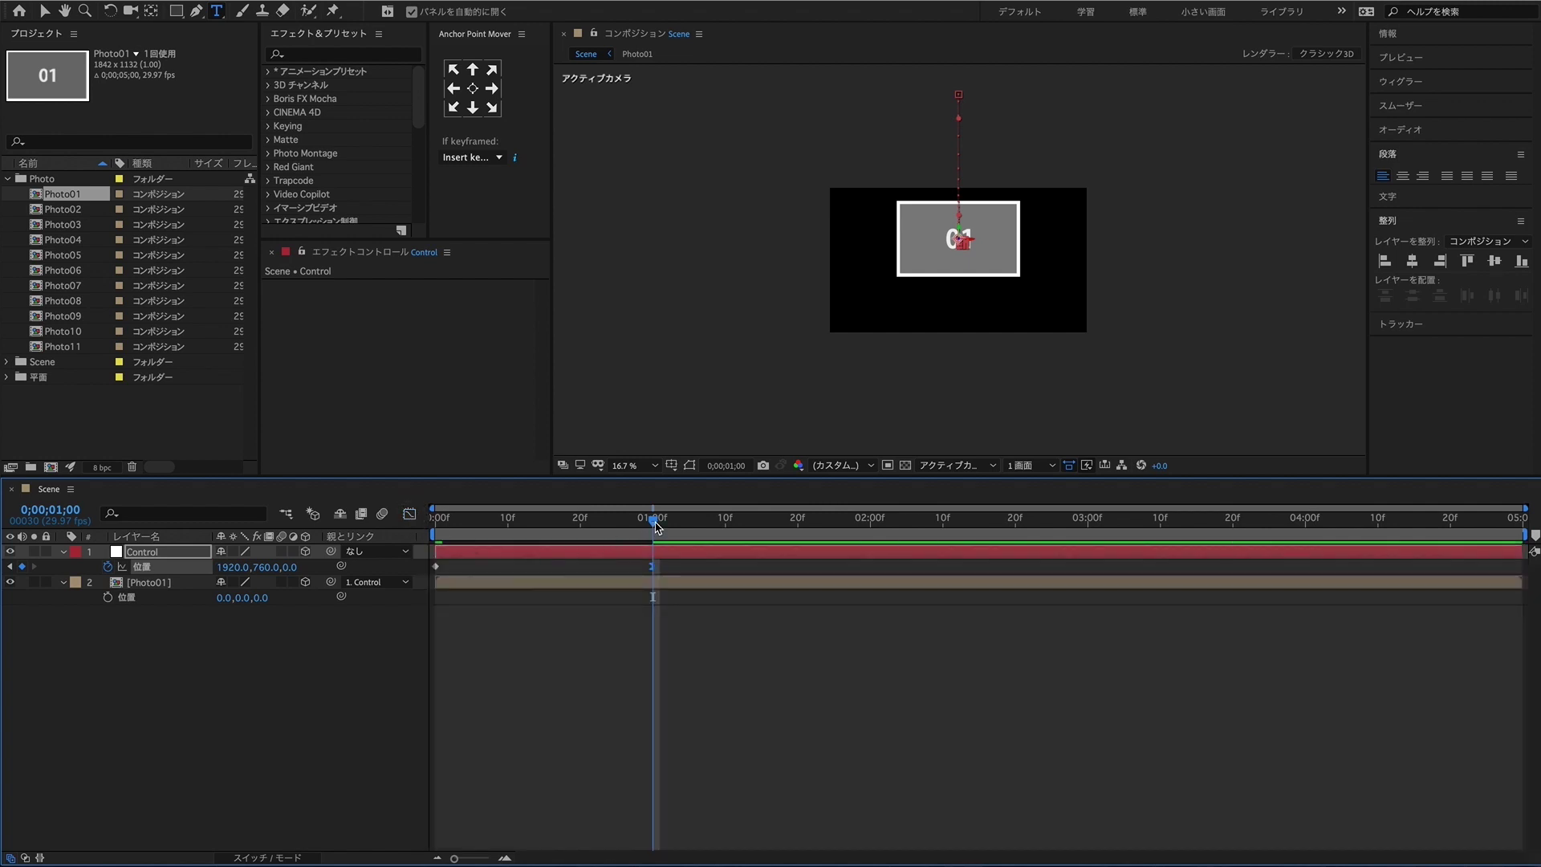
drag(656, 526, 434, 526)
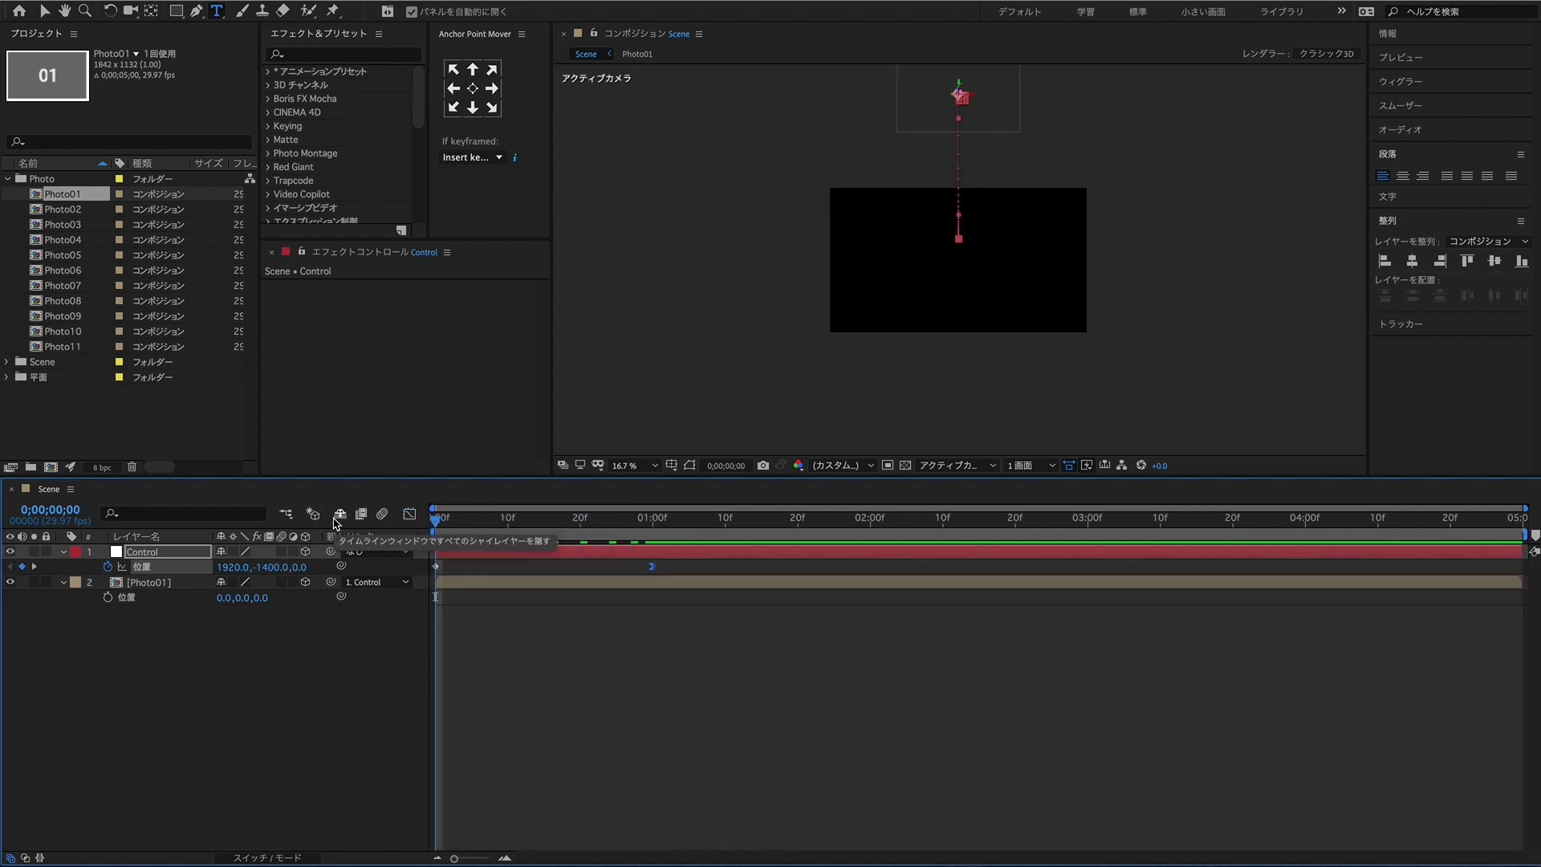
key(space)
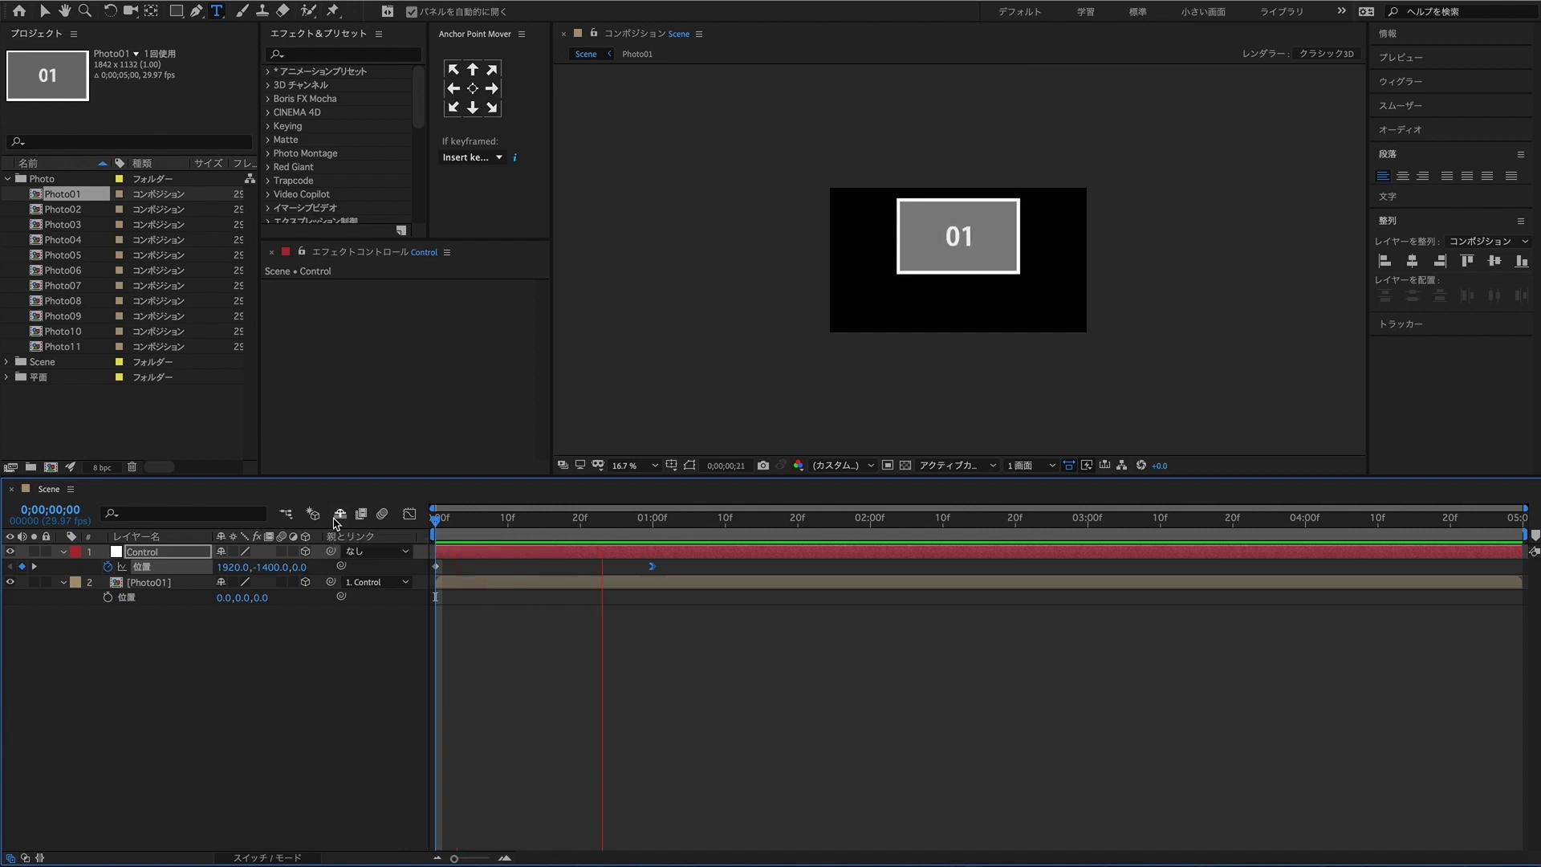
Step: Reveal the Photo01 layer's rotation properties and add Position and Z Rotation keyframes at 0 seconds
drag(453, 519, 653, 520)
click(141, 584)
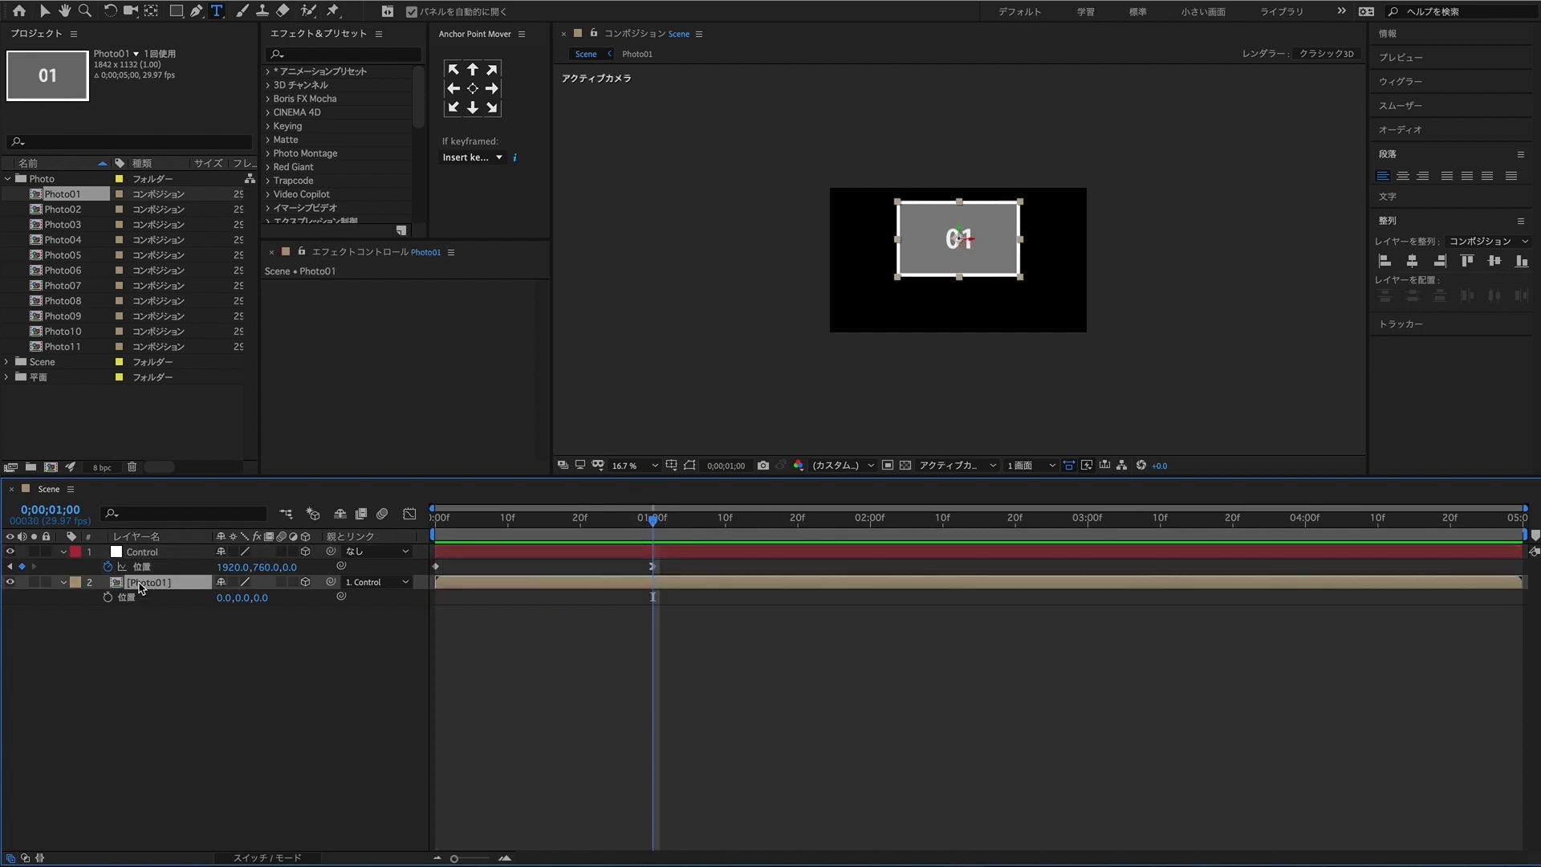
key(shift+r)
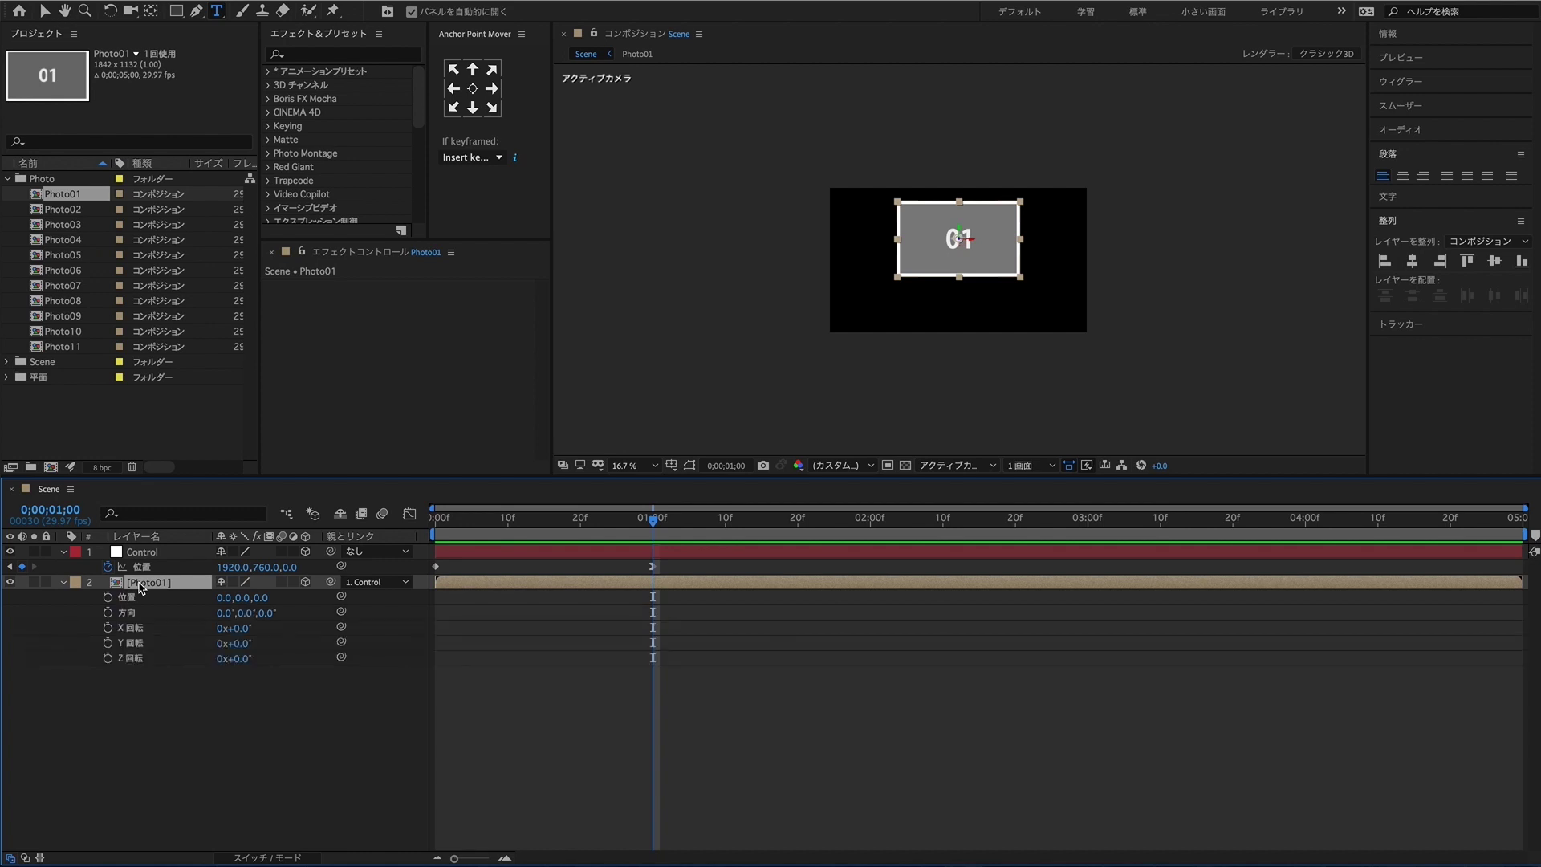
click(437, 518)
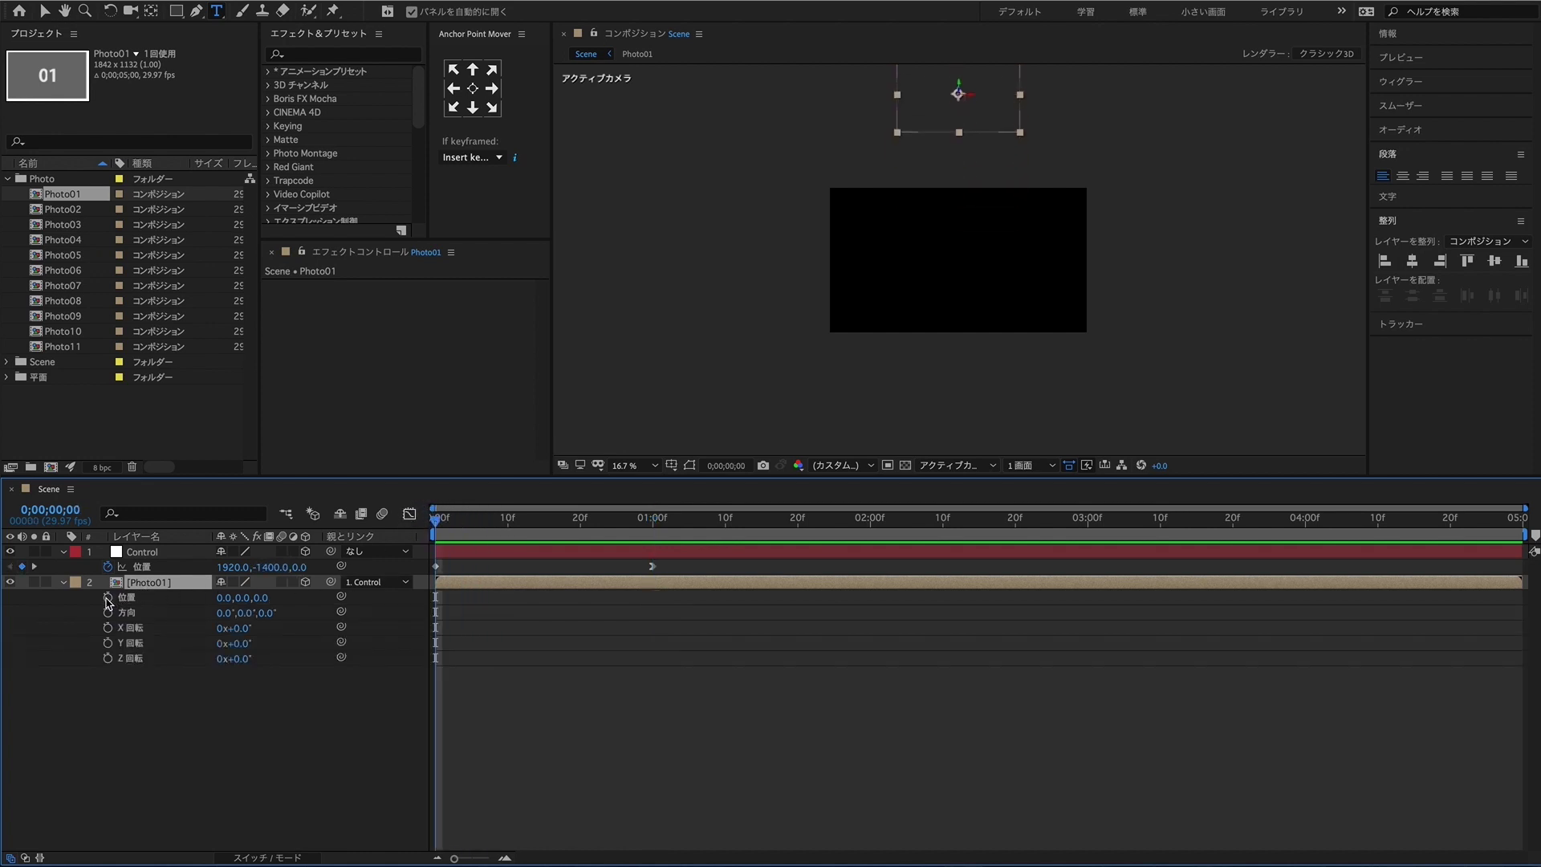
click(107, 597)
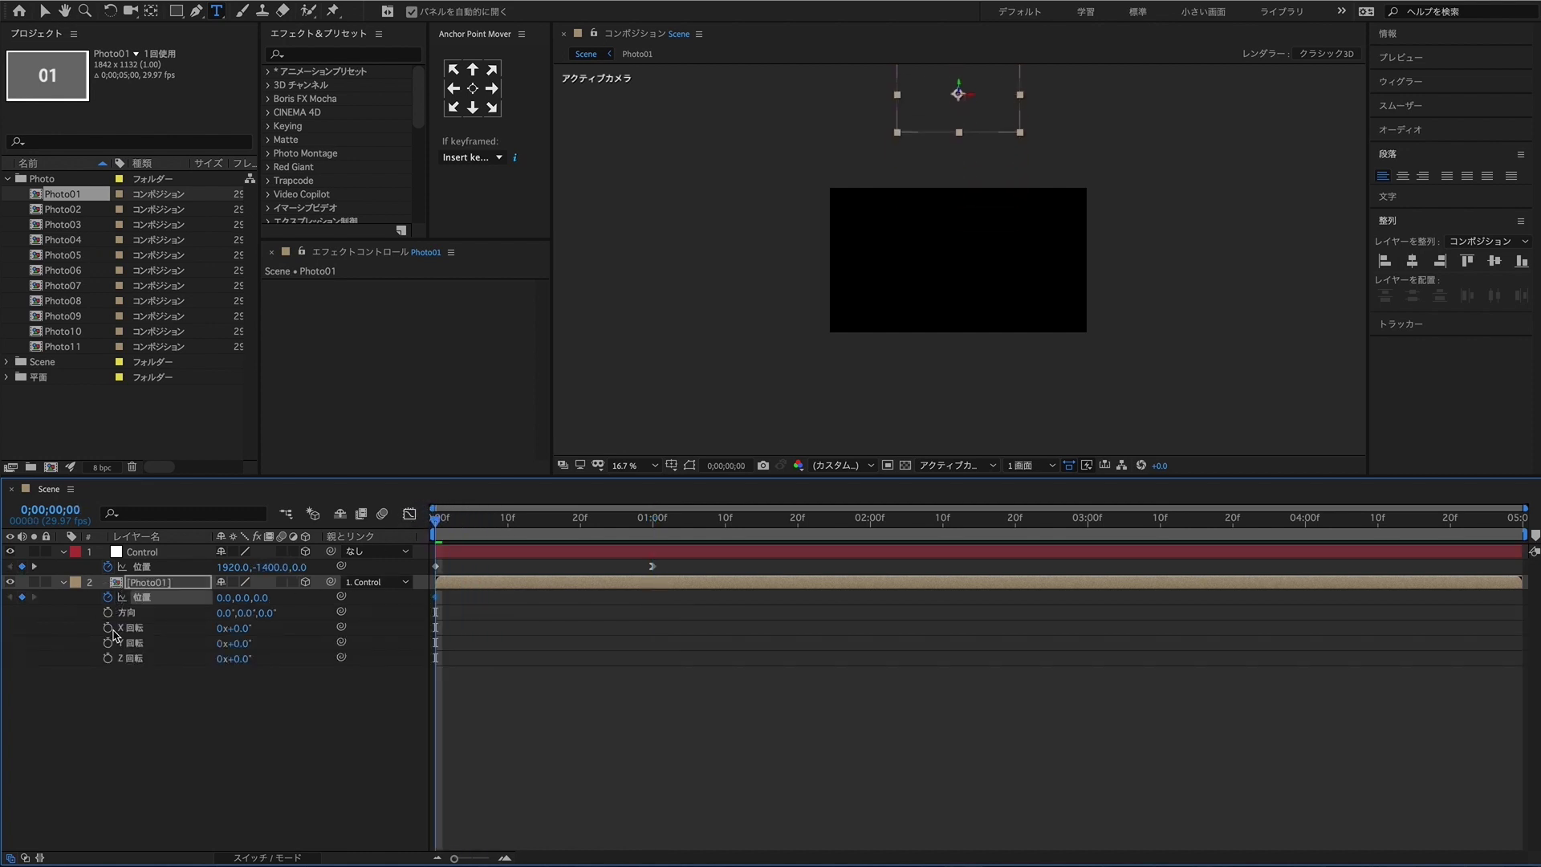
click(108, 658)
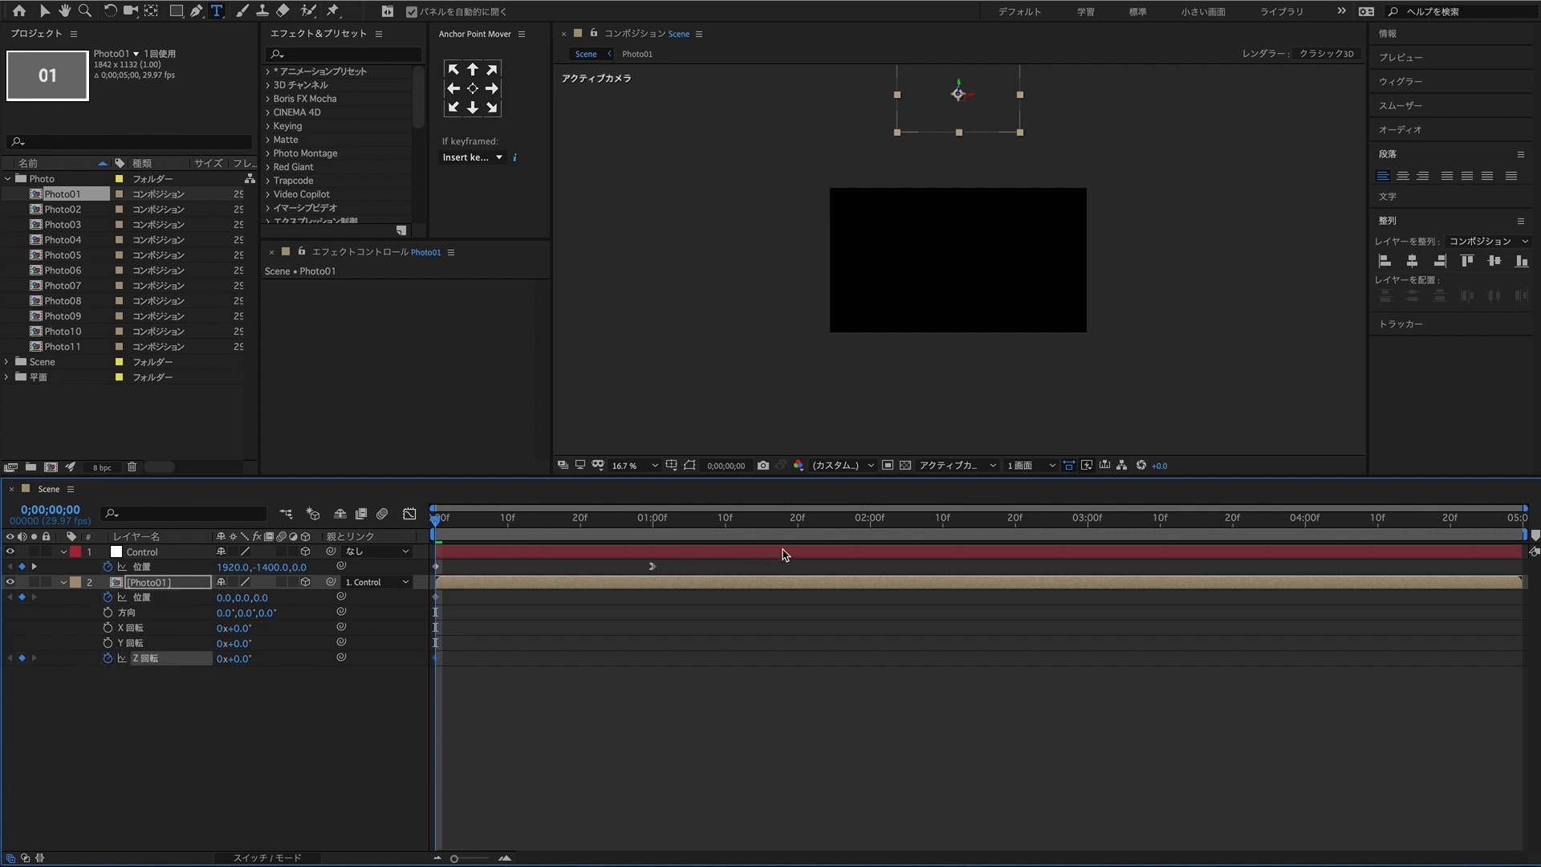
Step: Add Z Rotation and Position keyframes to the Photo01 layer at 0;00;01;15
drag(740, 521, 761, 530)
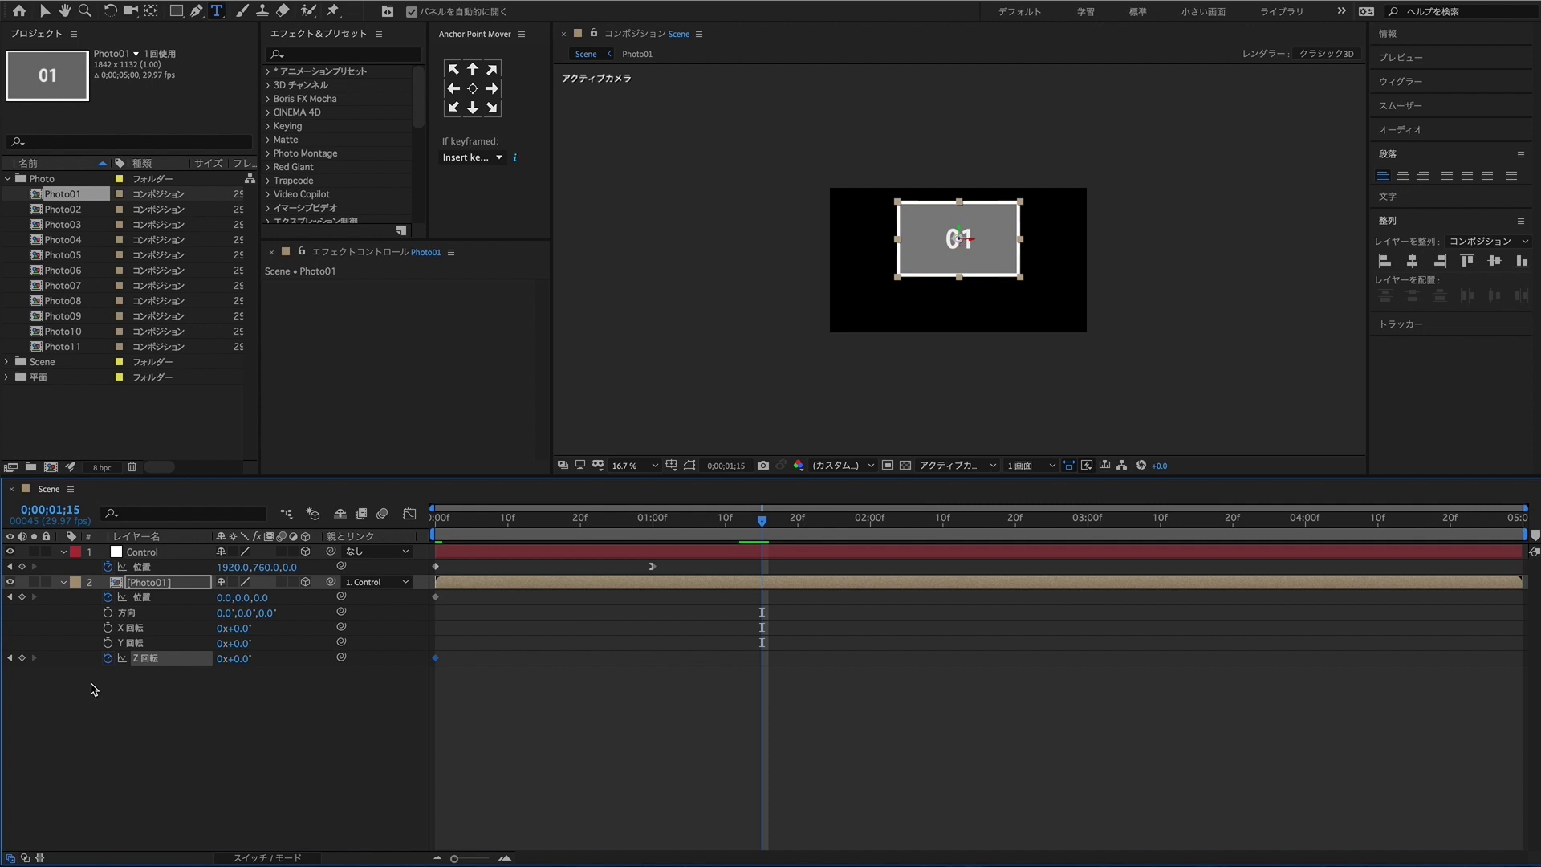
click(22, 658)
click(21, 597)
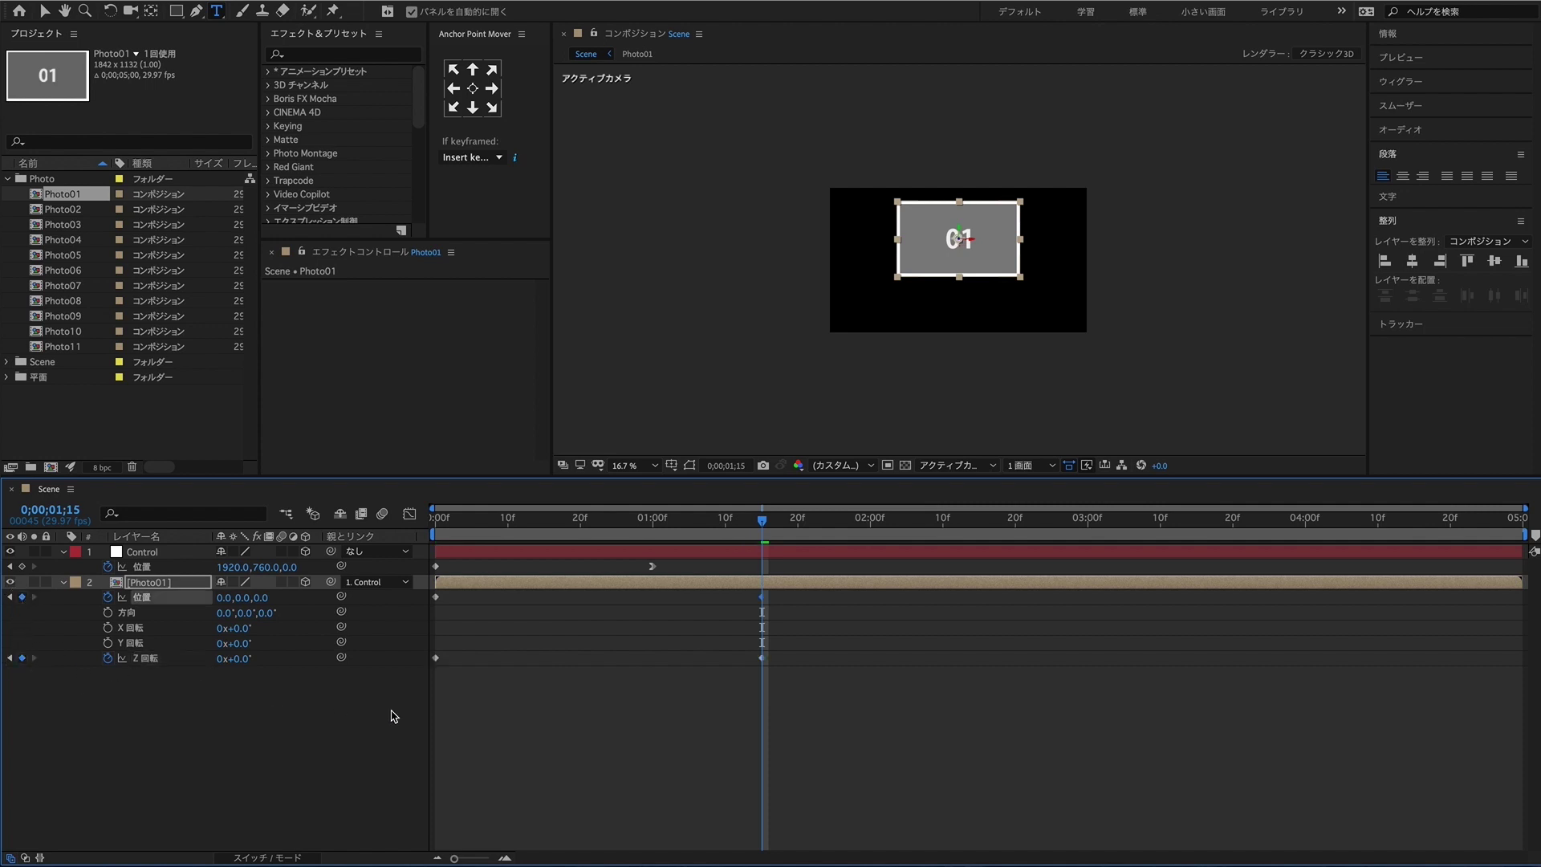
click(559, 737)
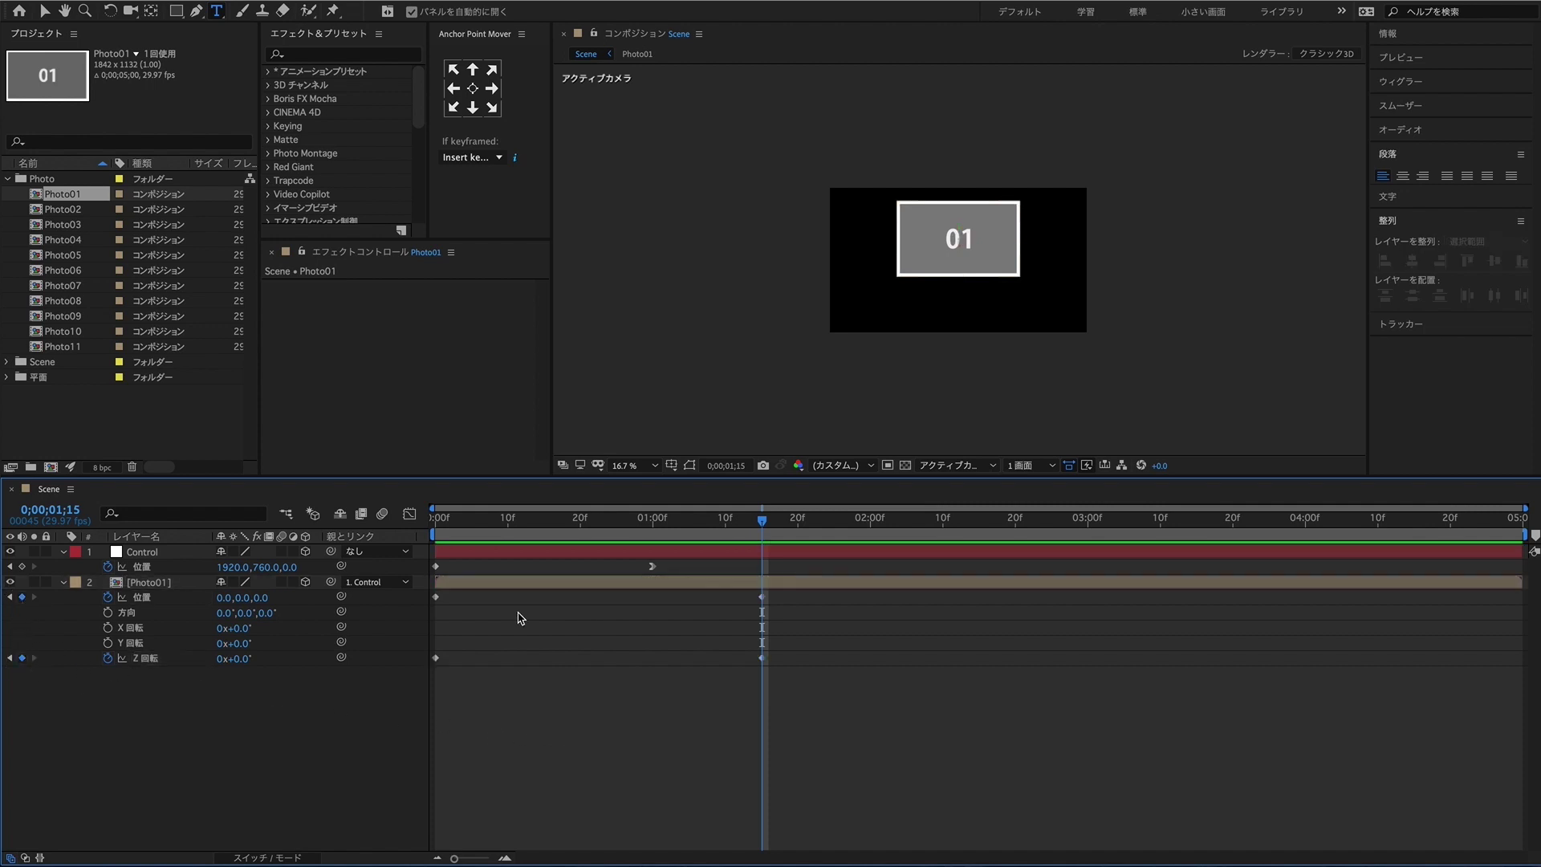
Step: Set the Photo01 layer's Y position to 2550 at the 0;00;01;15 keyframe
click(243, 598)
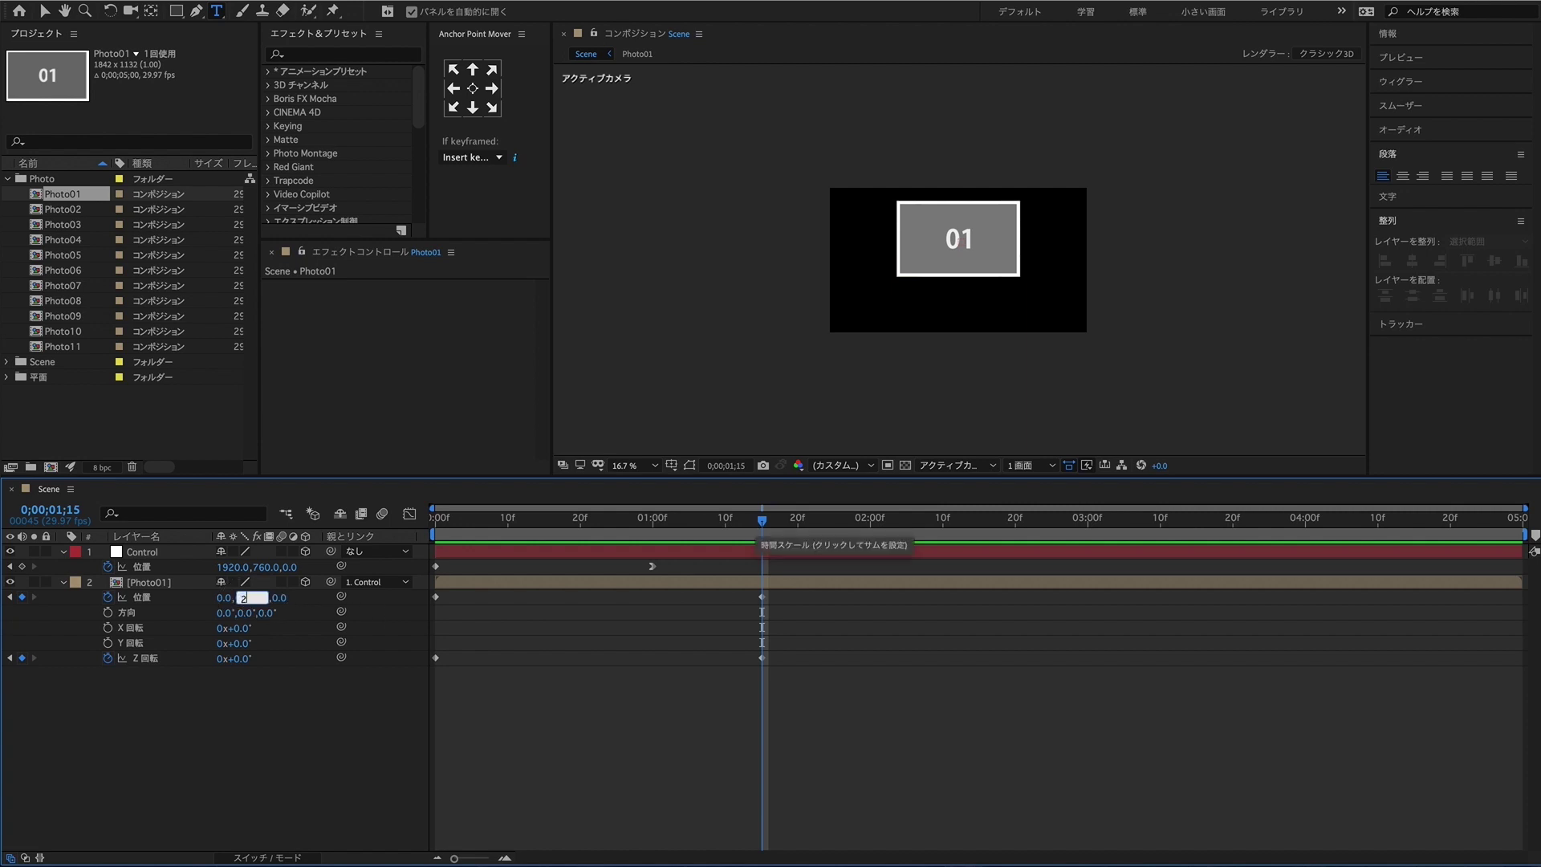
text(2550)
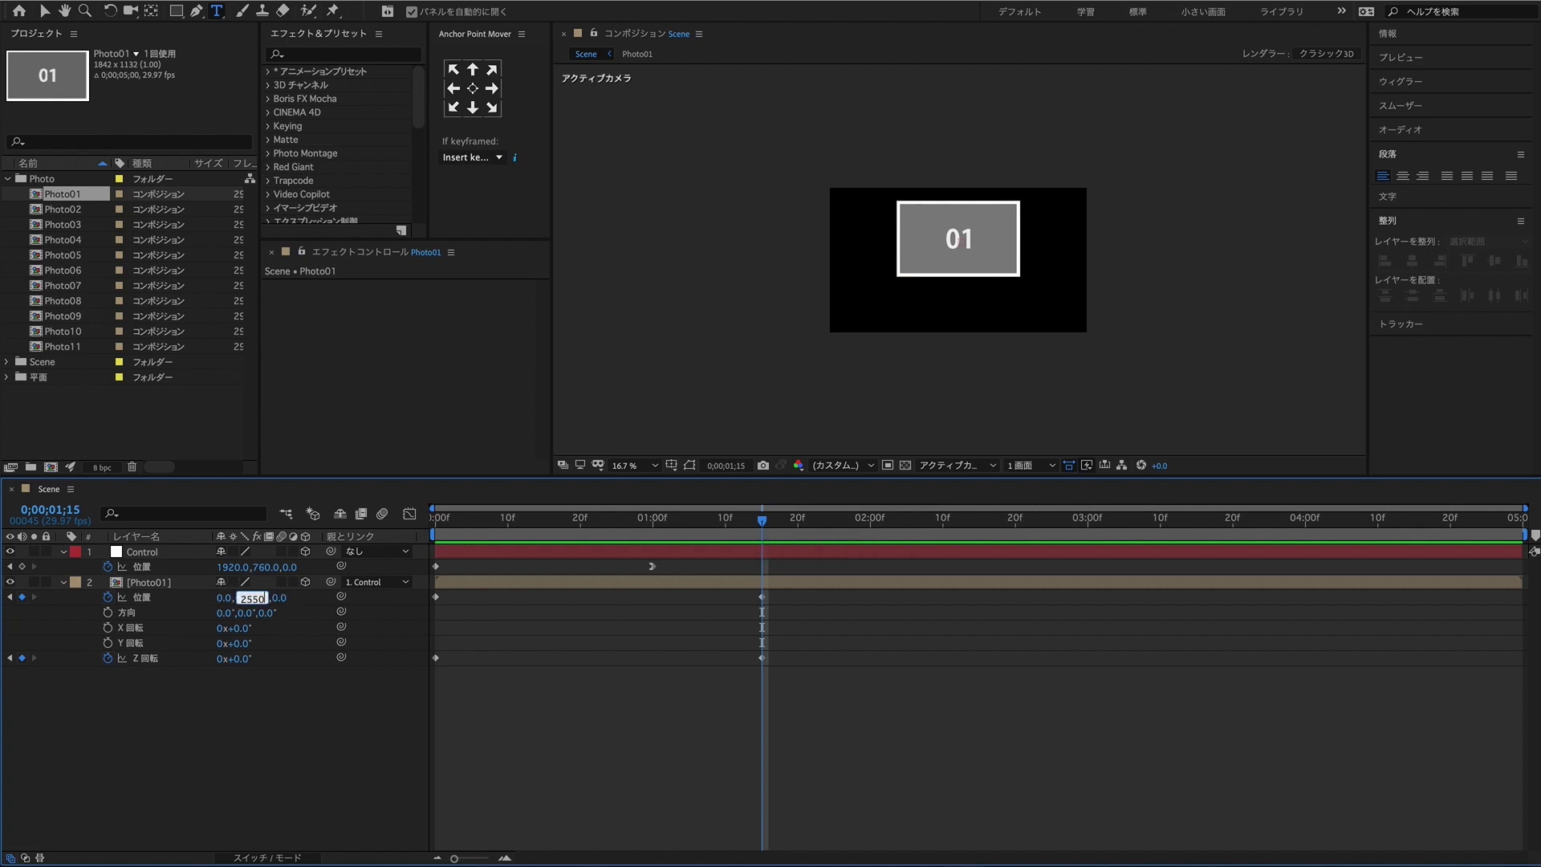
key(Return)
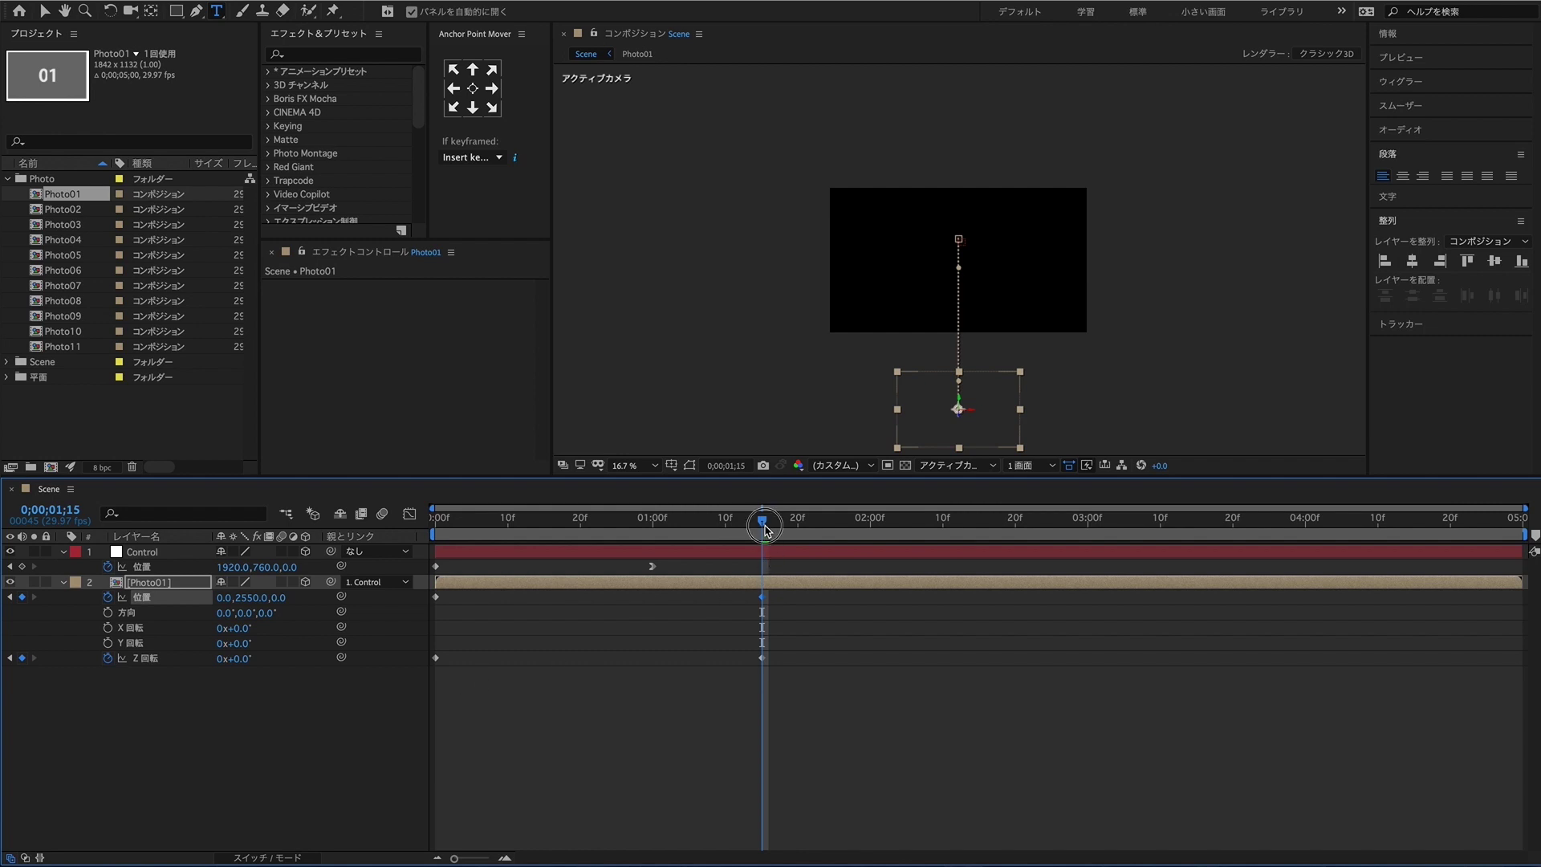
Step: Set the Photo01 layer's Z Rotation to -70° at the 0-second keyframe
drag(766, 530, 399, 513)
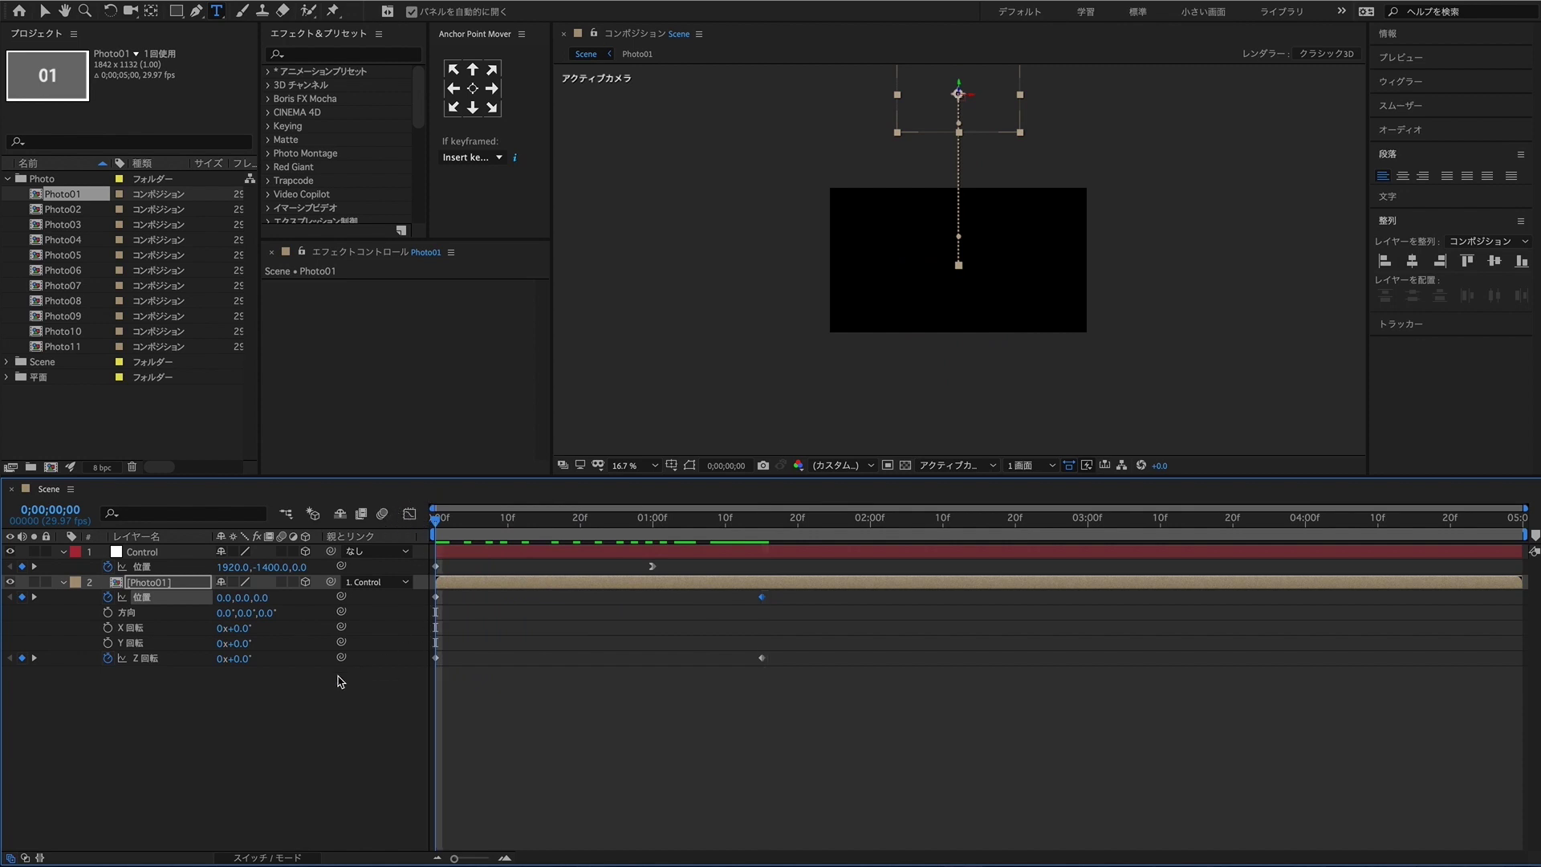
mouse_move(245, 664)
mouse_down()
mouse_move(214, 663)
mouse_move(235, 660)
mouse_up()
click(236, 660)
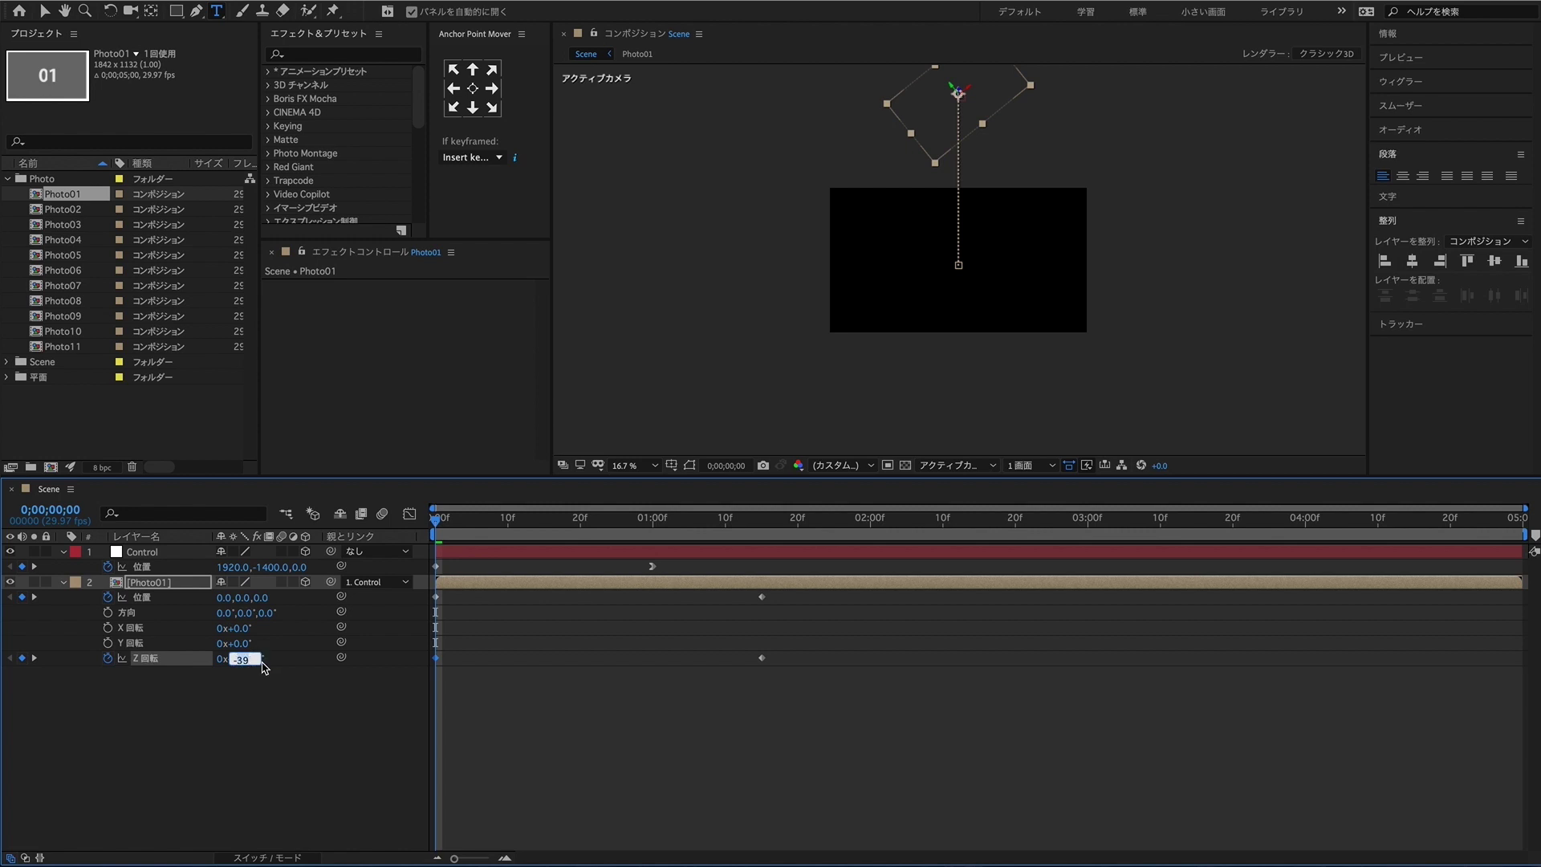
text(-70)
key(Return)
Step: Set the Photo01 layer's Z Rotation to -132° at the 0;00;01;15 keyframe
click(34, 659)
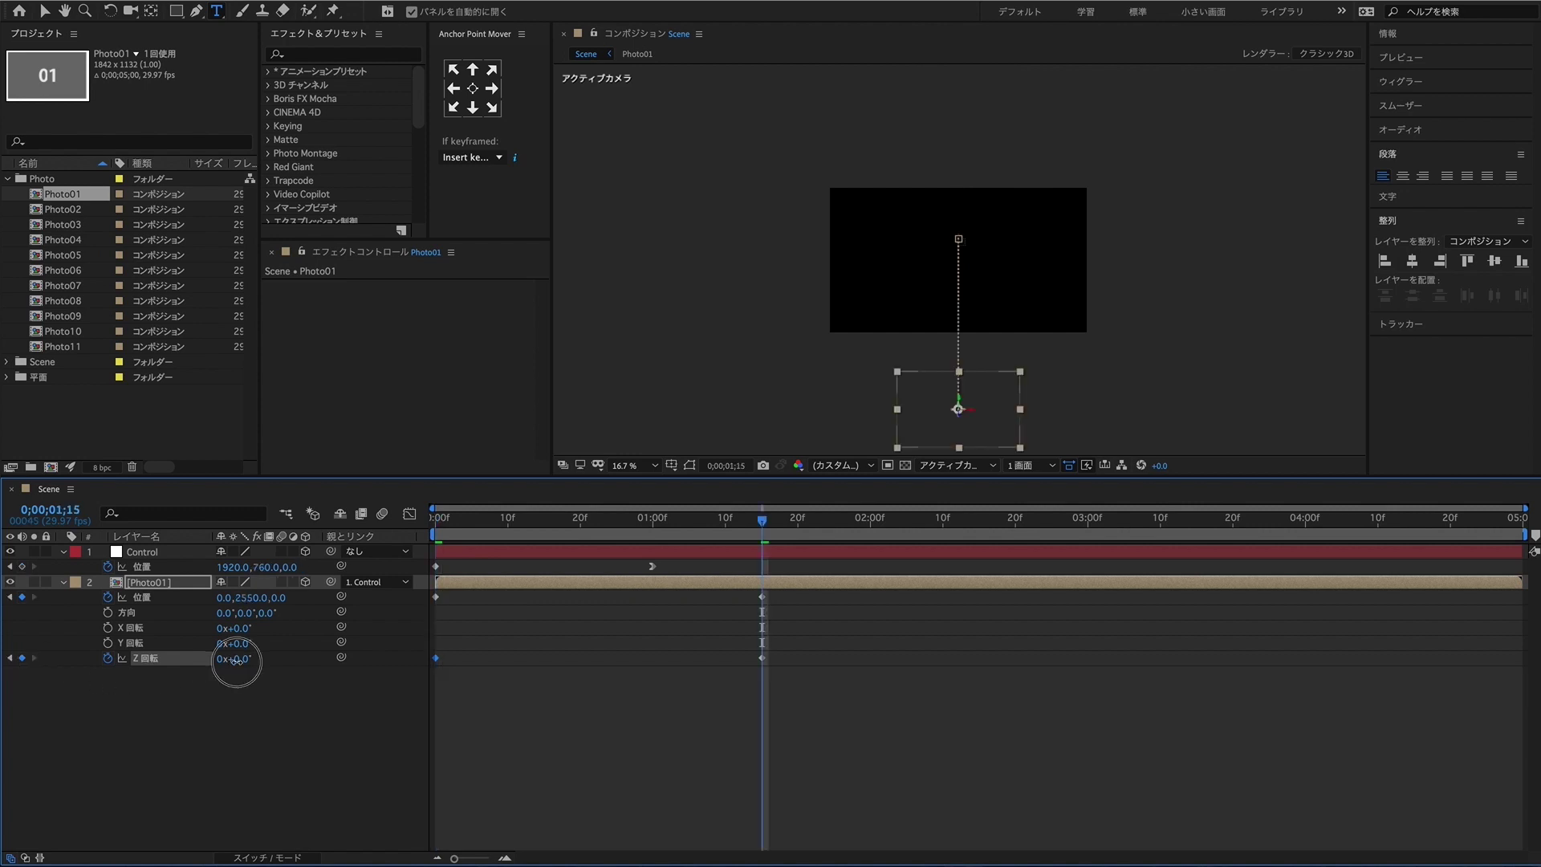
click(240, 664)
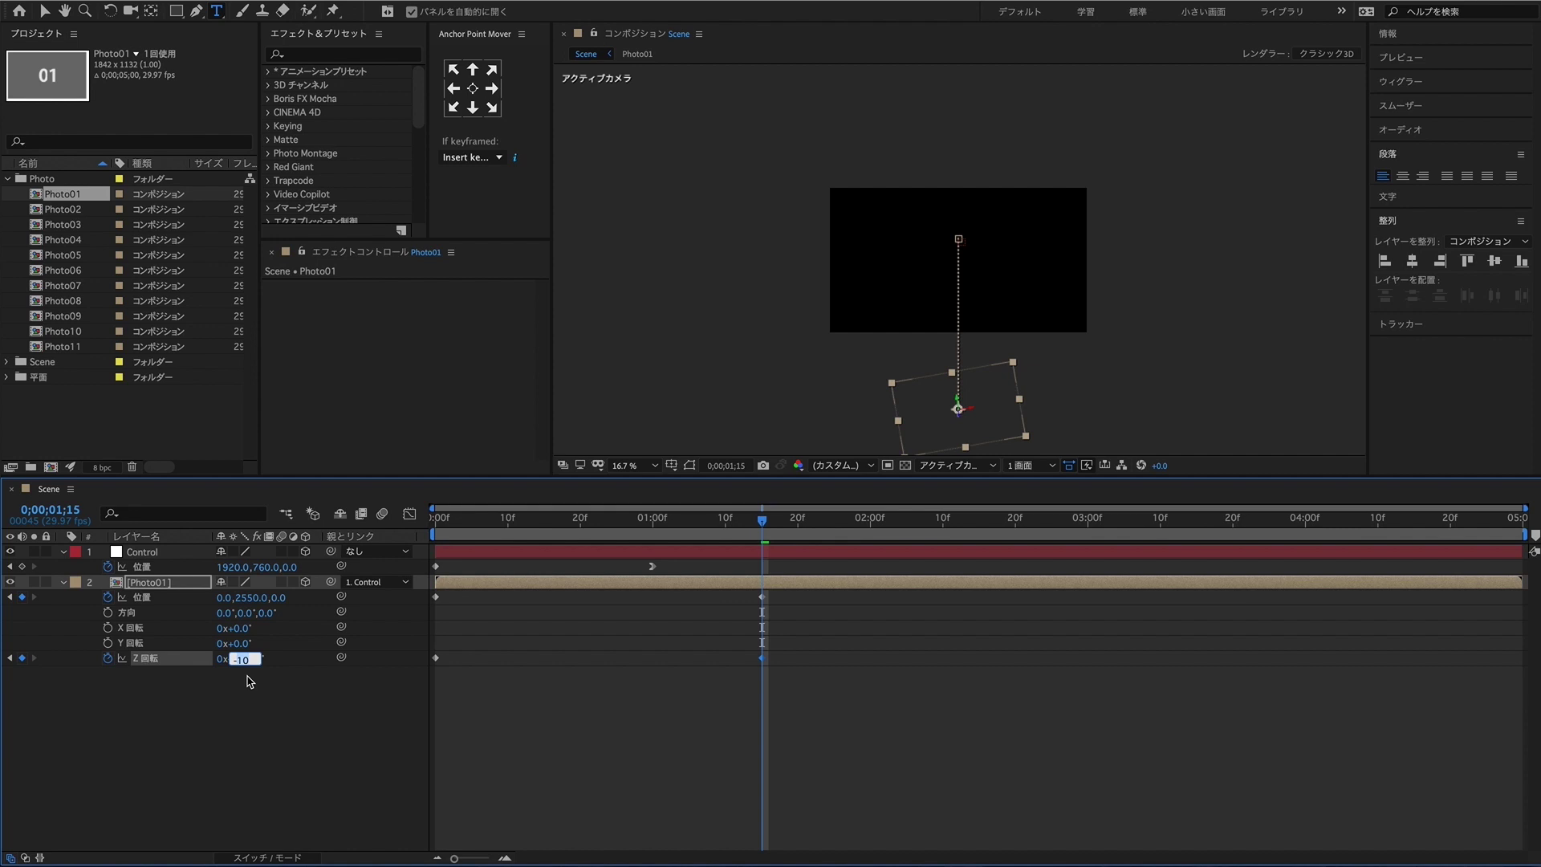
text(-1)
click(257, 735)
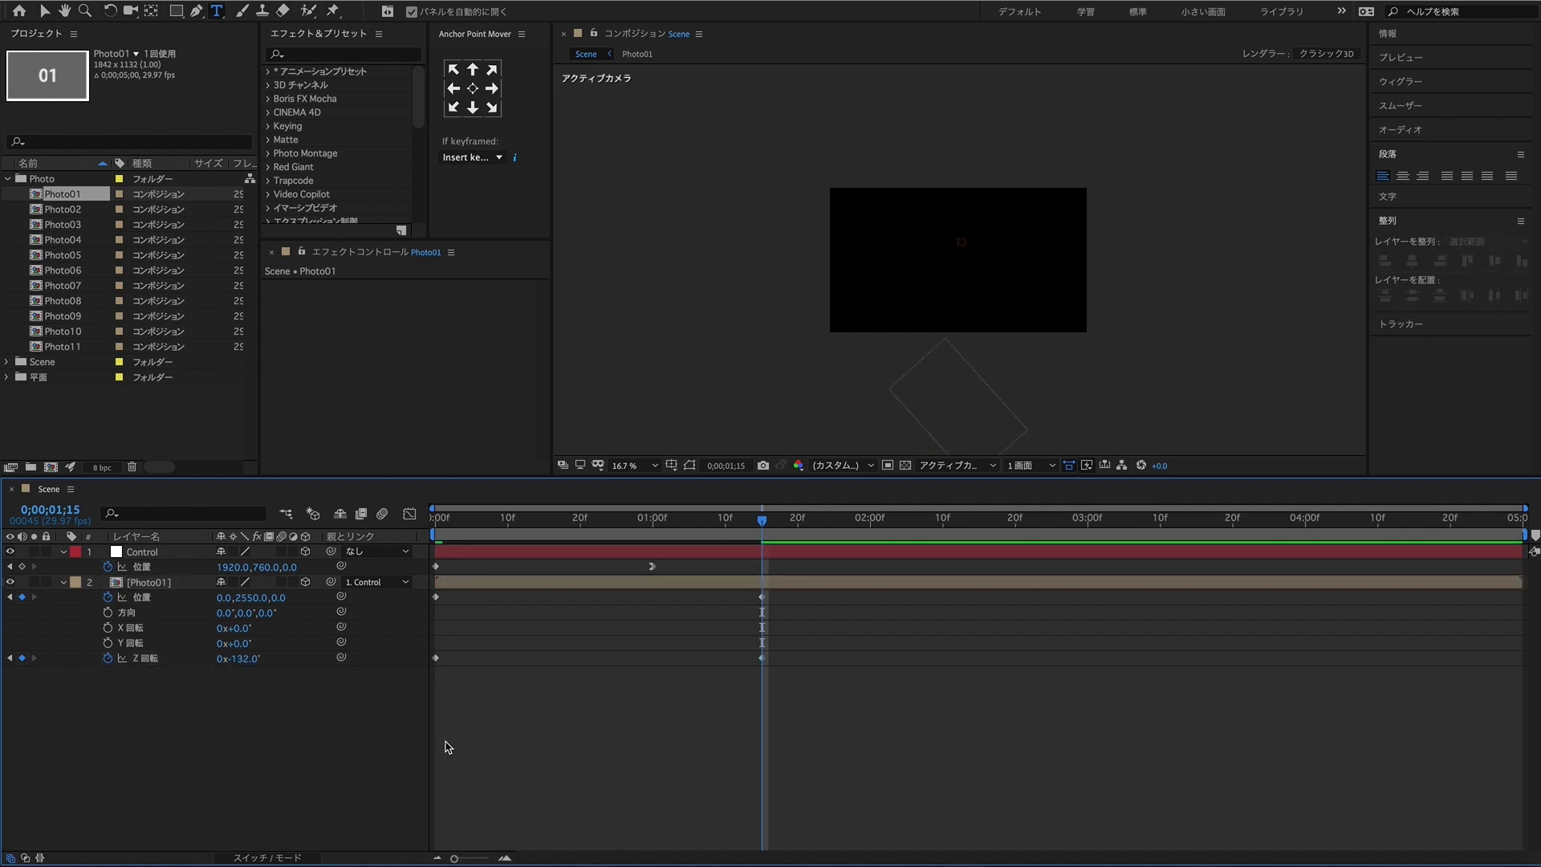
Step: Apply Easy Ease Out to the Photo01 layer's Position and Z Rotation keyframes at 0 seconds
click(444, 639)
drag(444, 638, 425, 672)
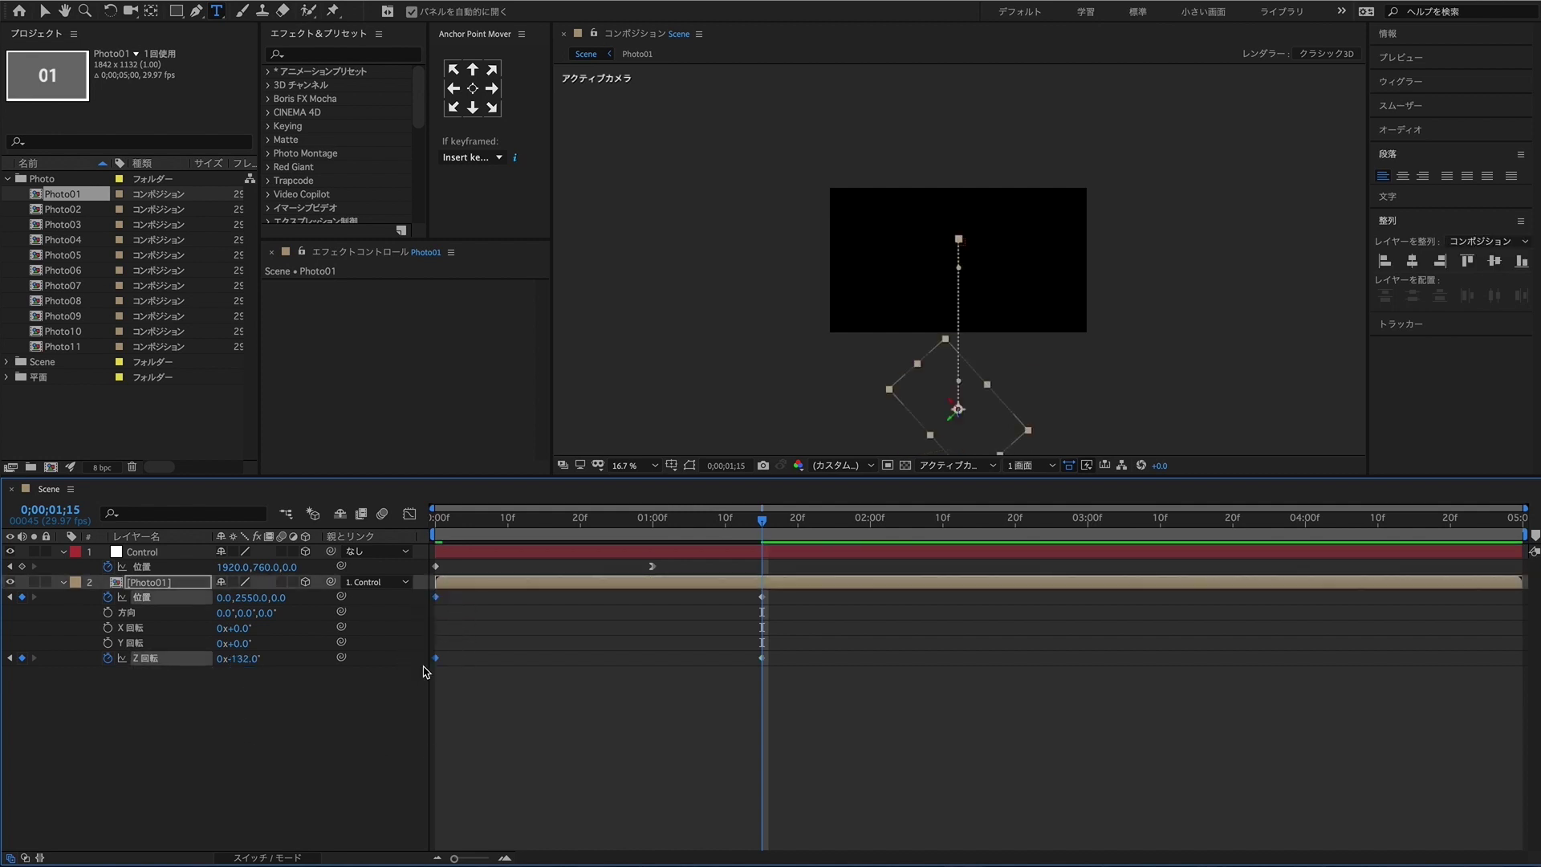
right_click(436, 604)
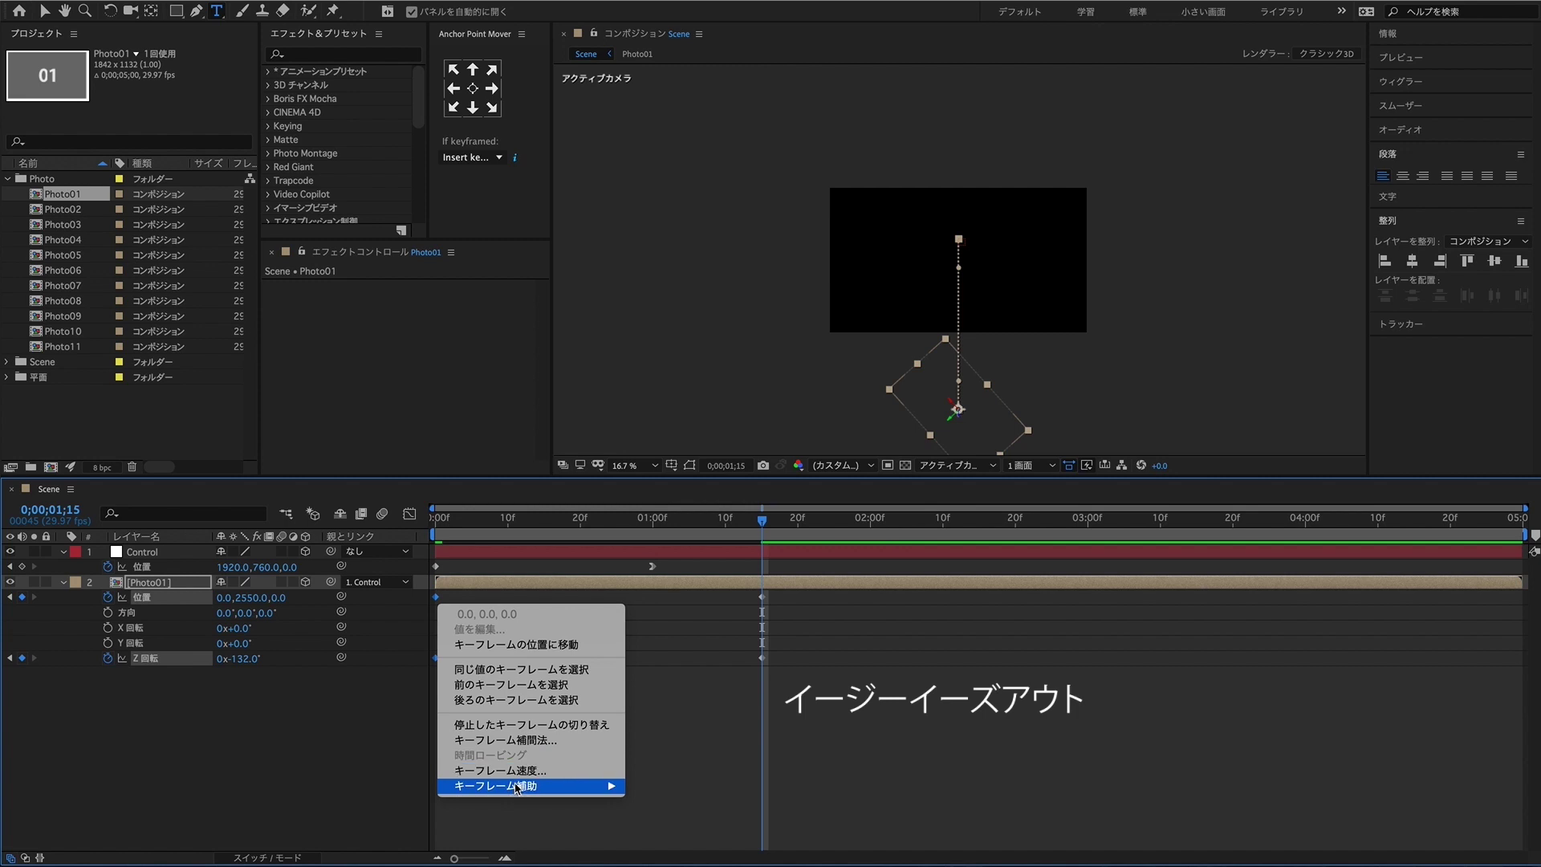
mouse_move(516, 787)
click(750, 818)
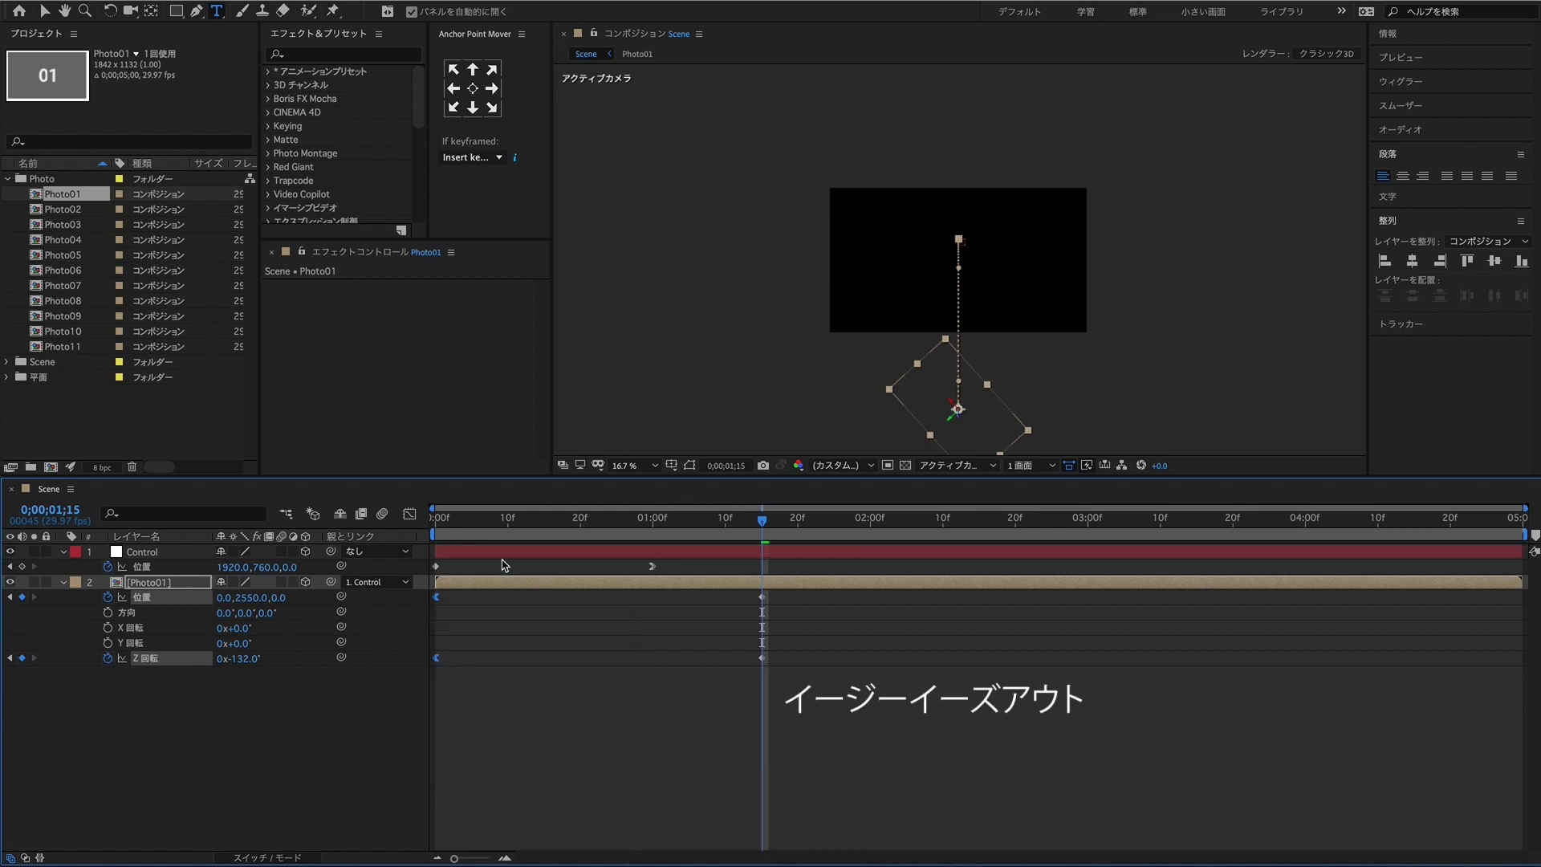
Step: Extend the start keyframes' speed-graph handles to about halfway between Photo01's two Position and Z Rotation keyframe times
click(410, 513)
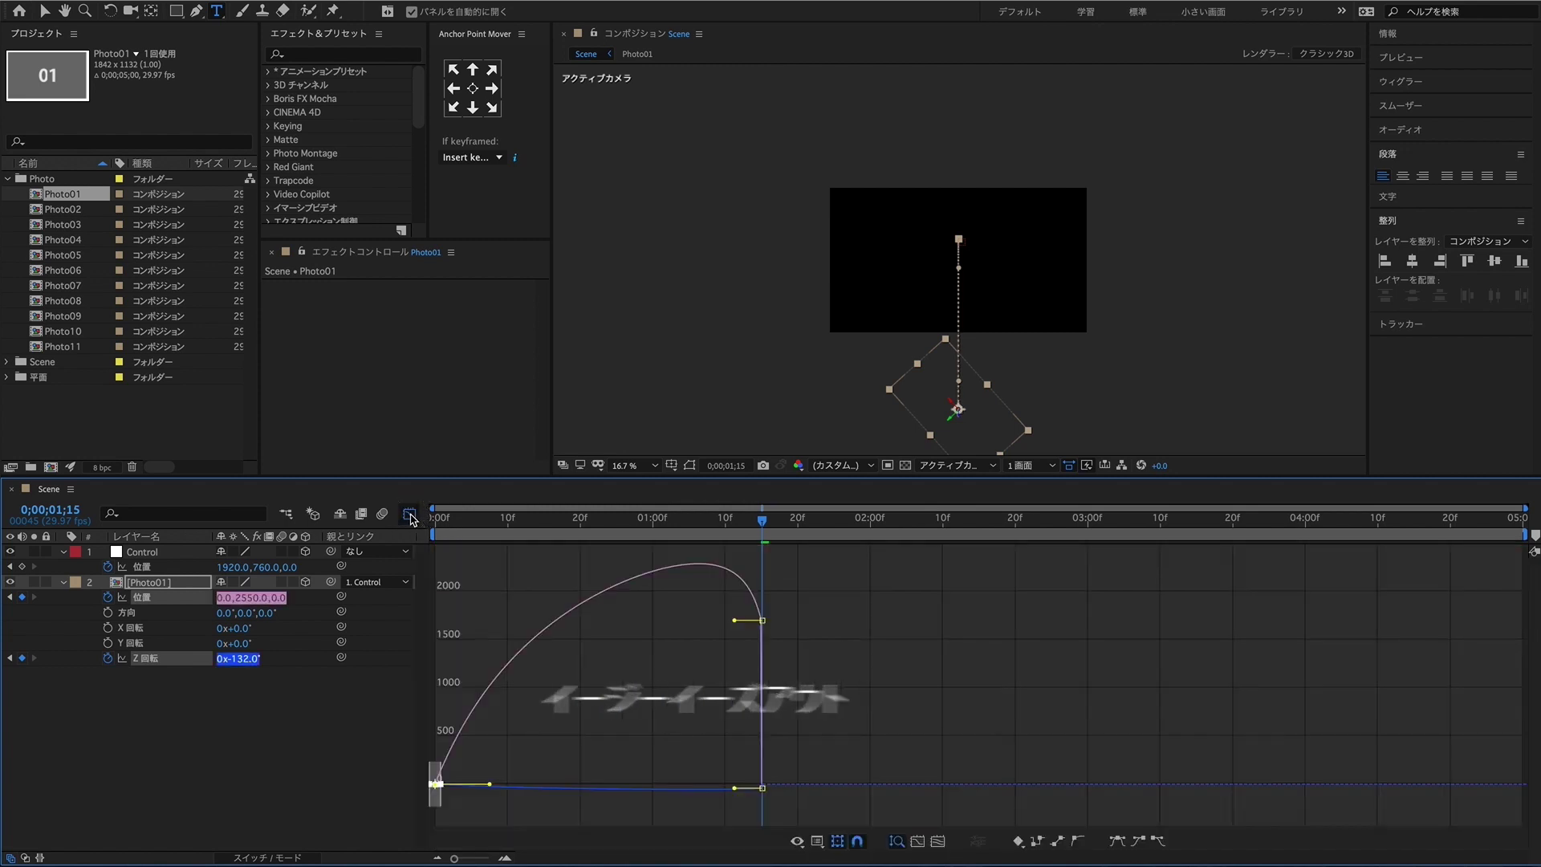
click(516, 772)
drag(491, 781, 599, 802)
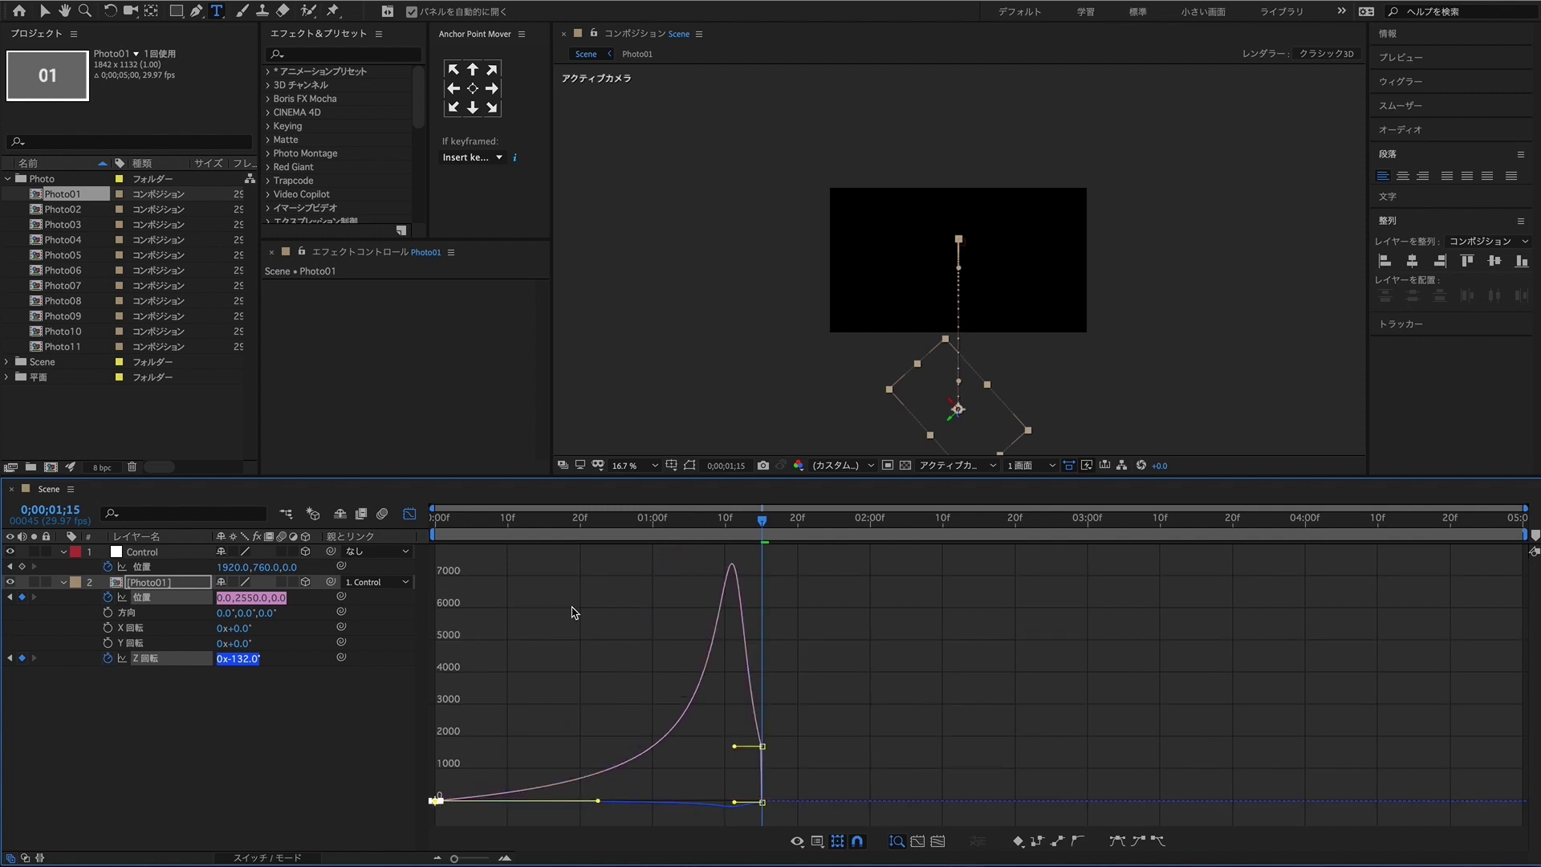
click(411, 514)
Step: Preview the Photo01 drop and rotation animation from 0 seconds, and return the playhead to the start
drag(773, 529, 351, 522)
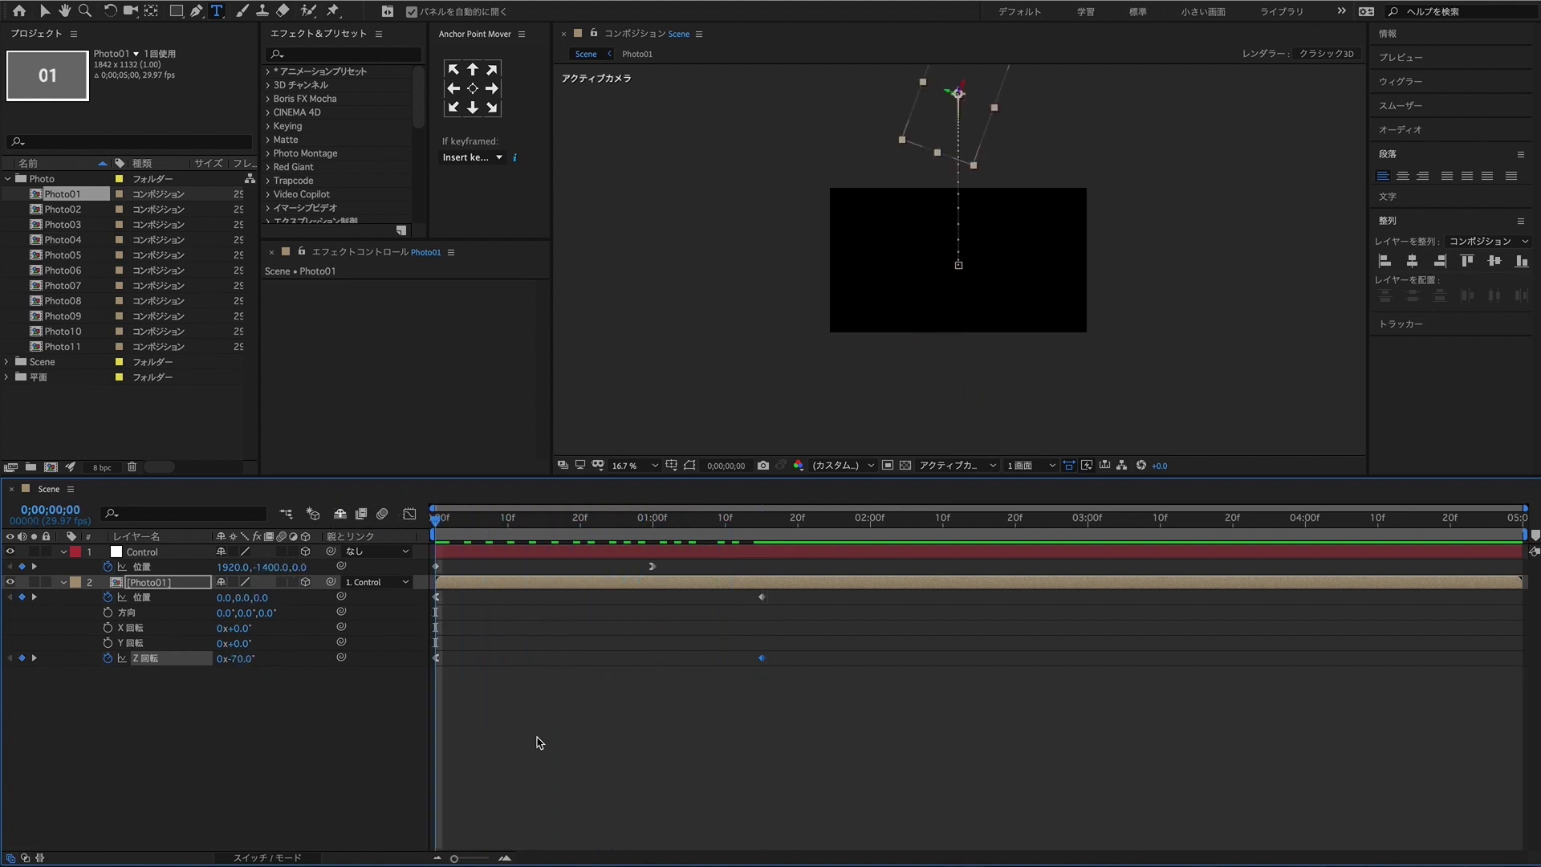
click(539, 742)
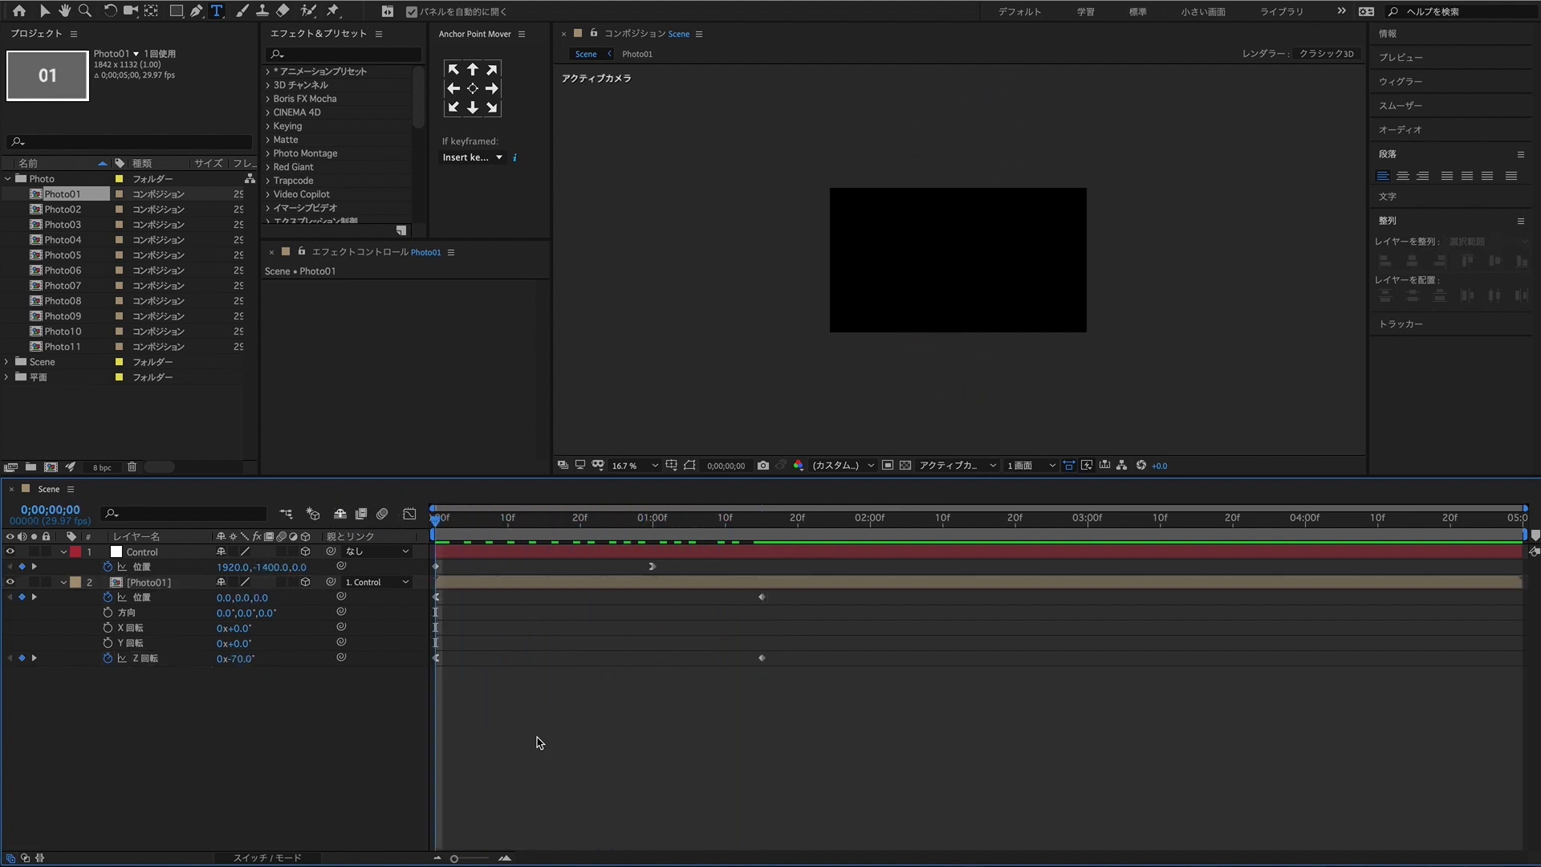
key(space)
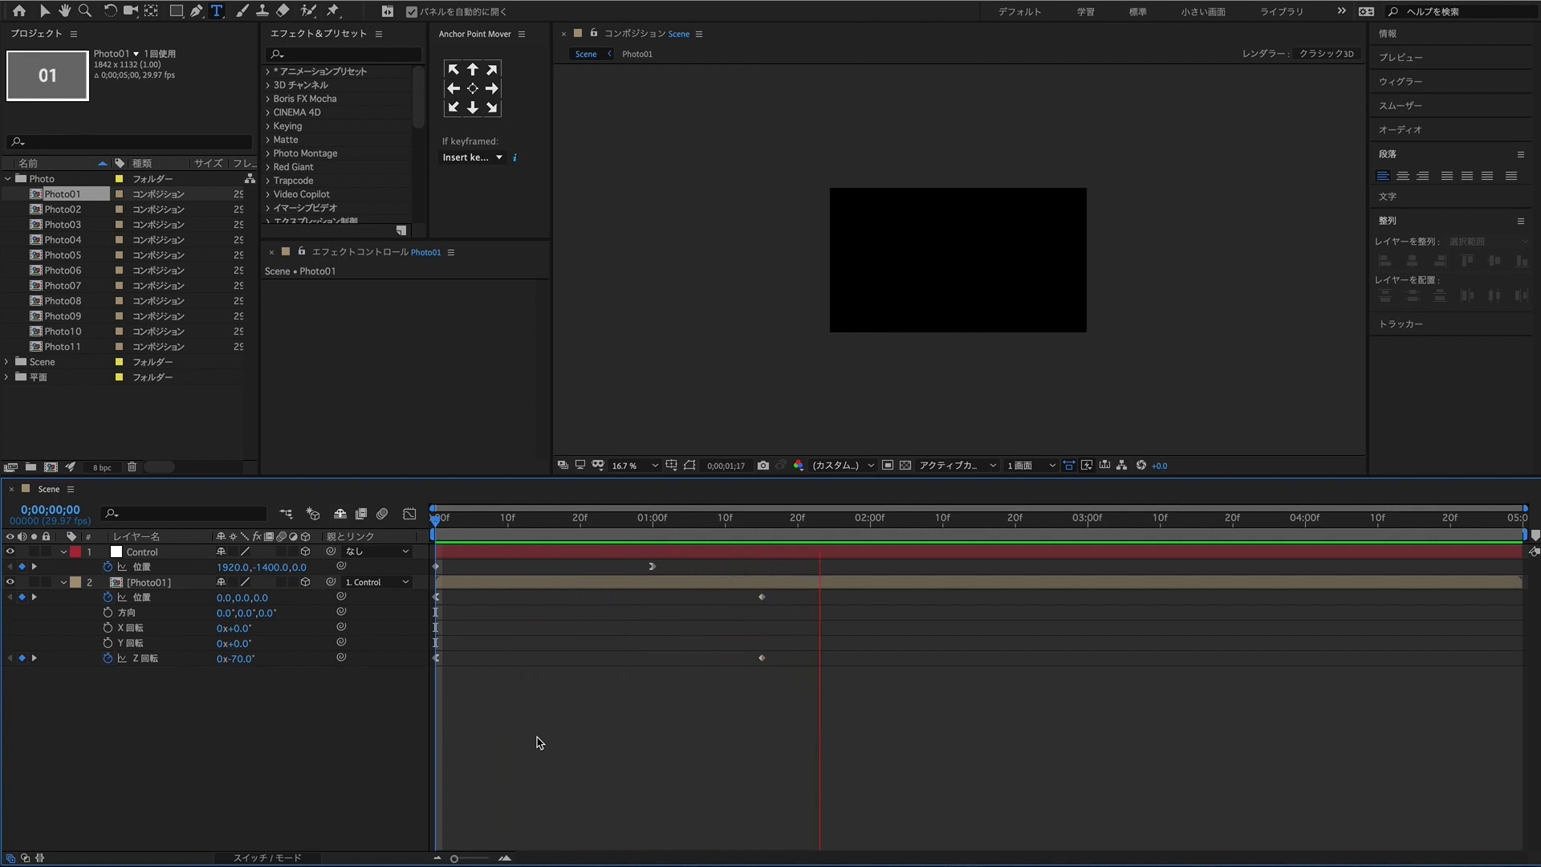
drag(452, 525, 365, 536)
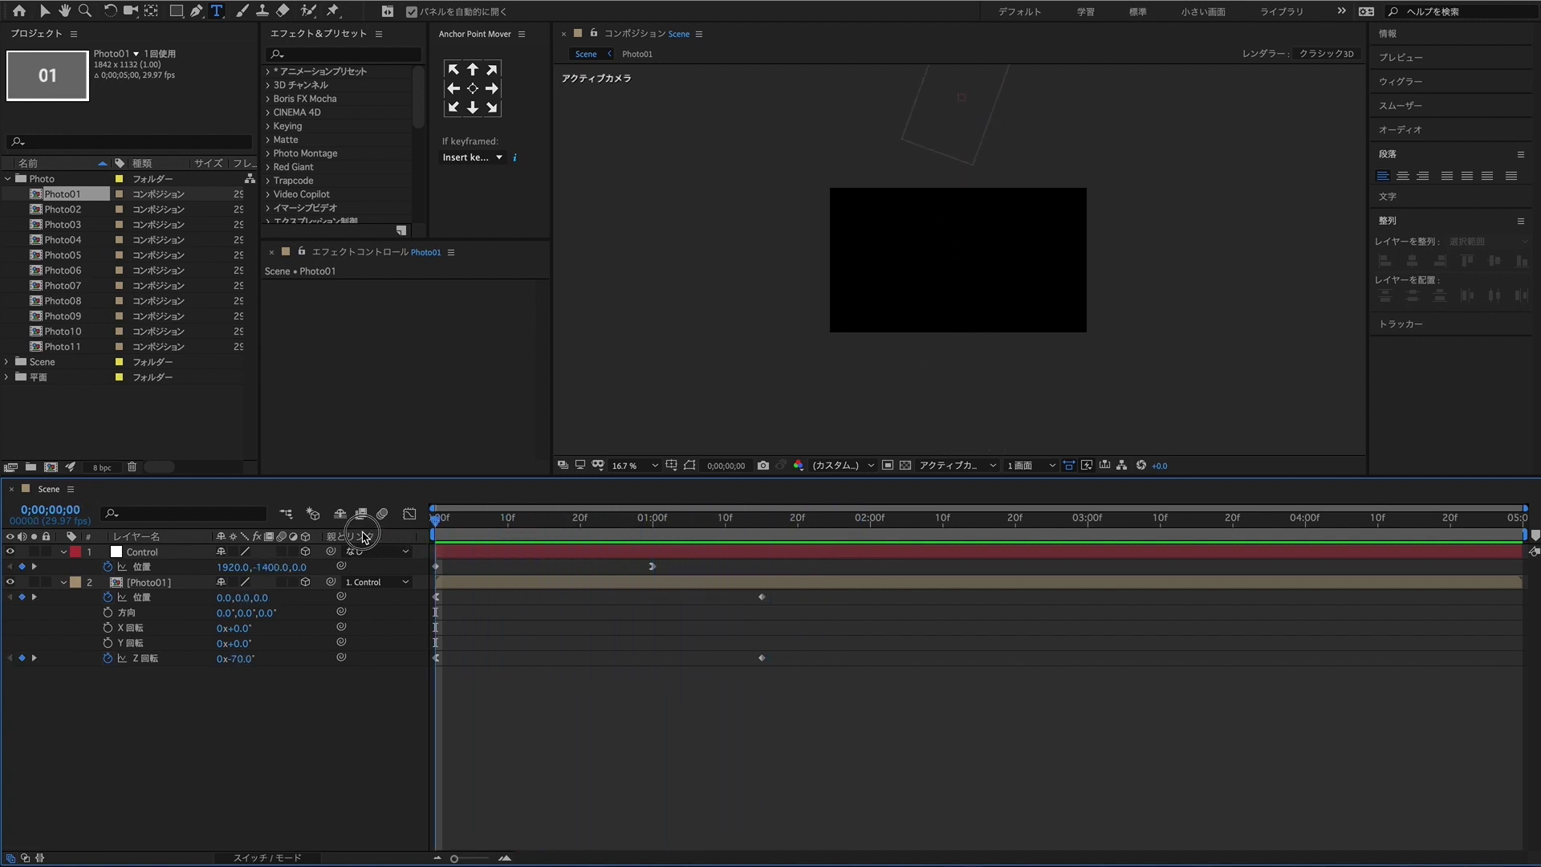
Step: Collapse the Control and Photo01 layer properties and duplicate the Photo01 layer ten times to fill layers 2 to 12
click(64, 582)
click(137, 585)
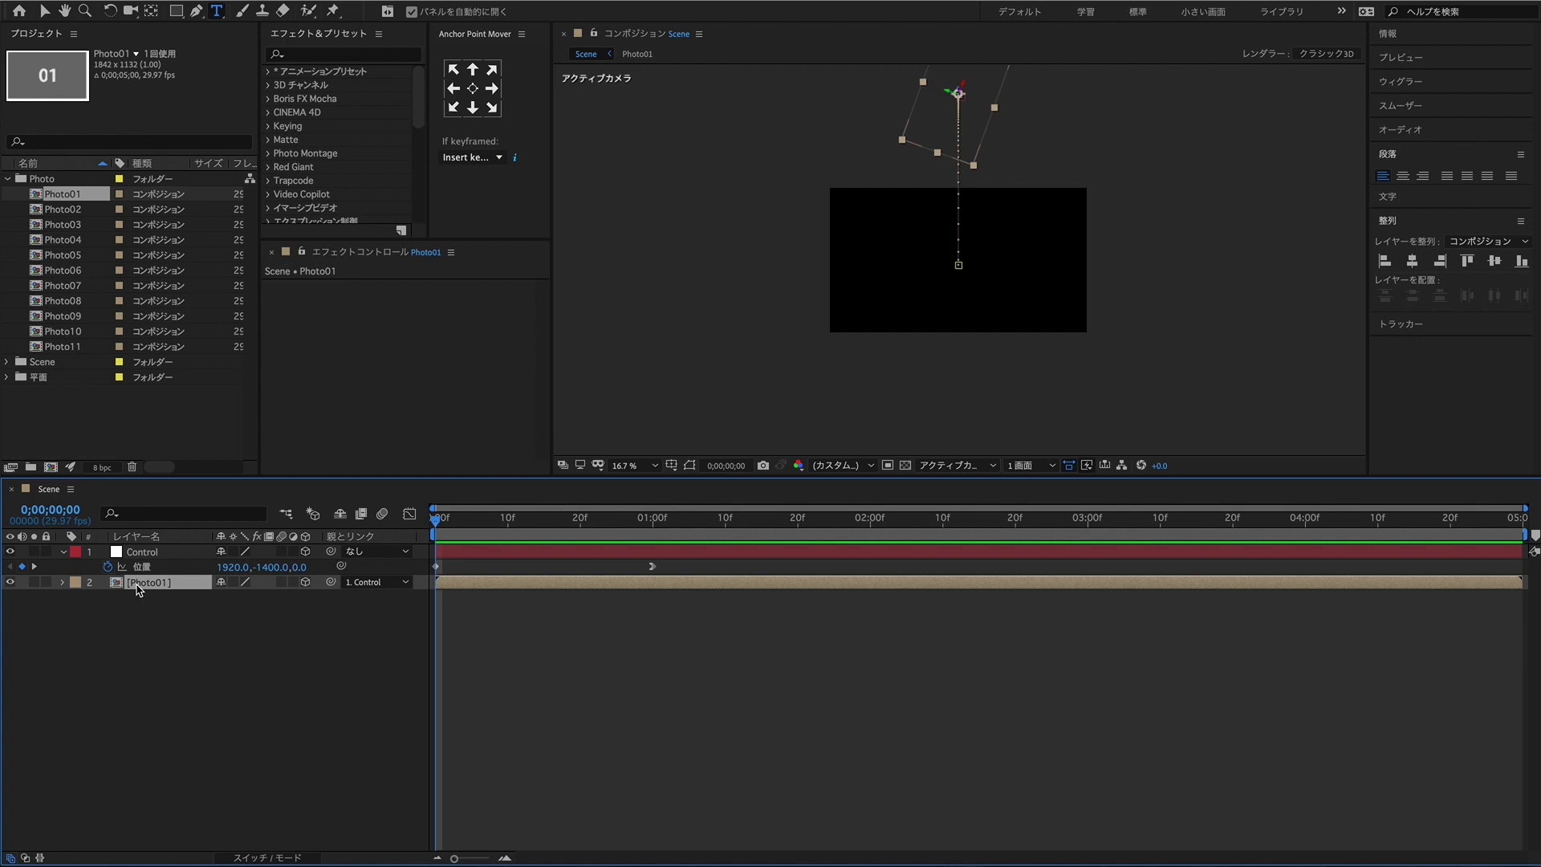
click(63, 552)
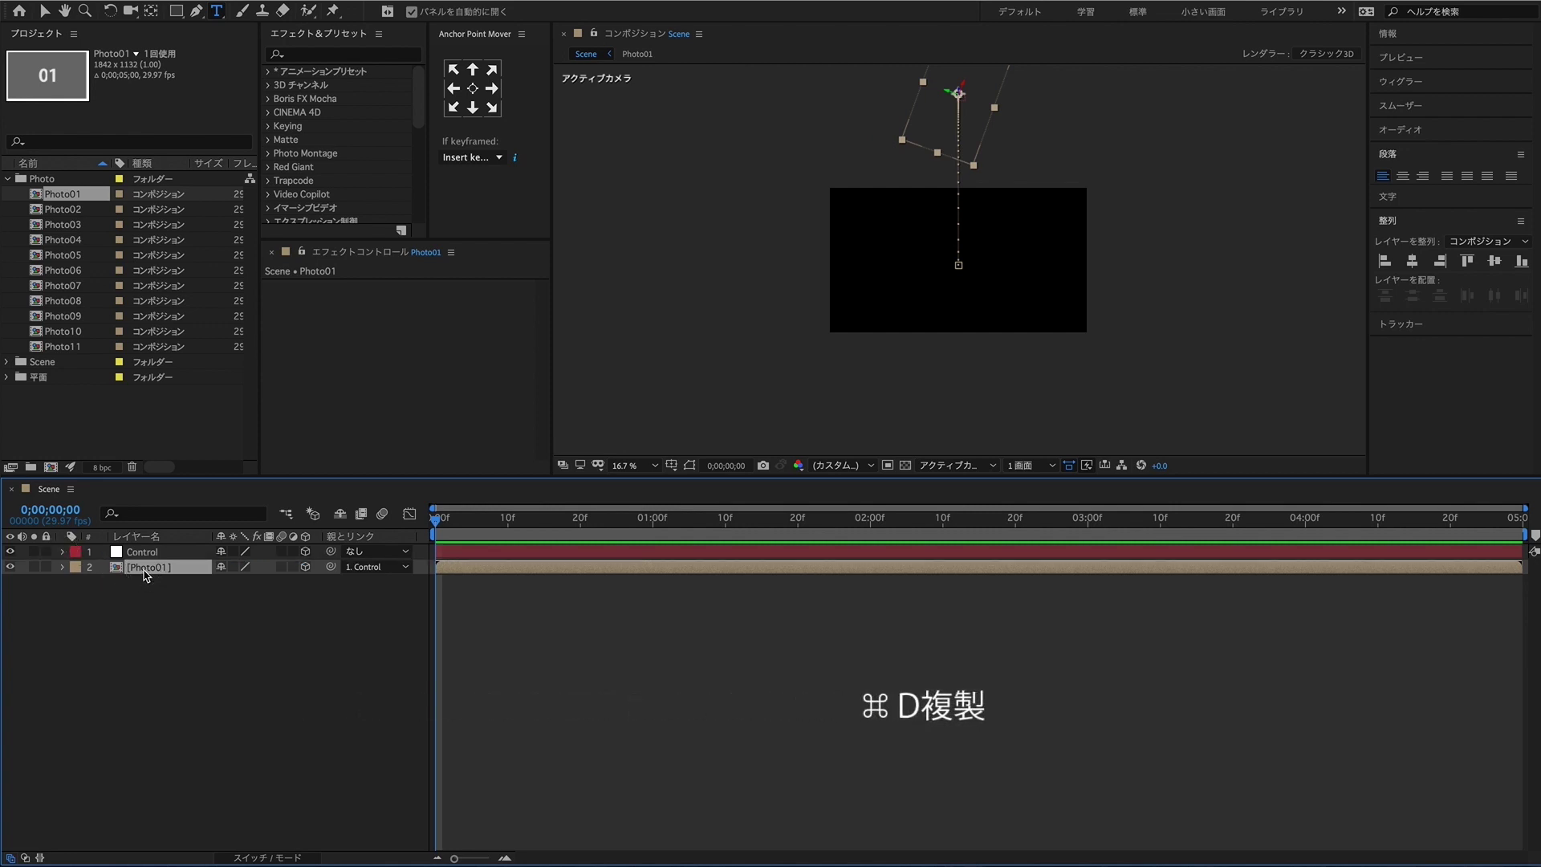
key(super+d)
key(super+d)
key(super+d)
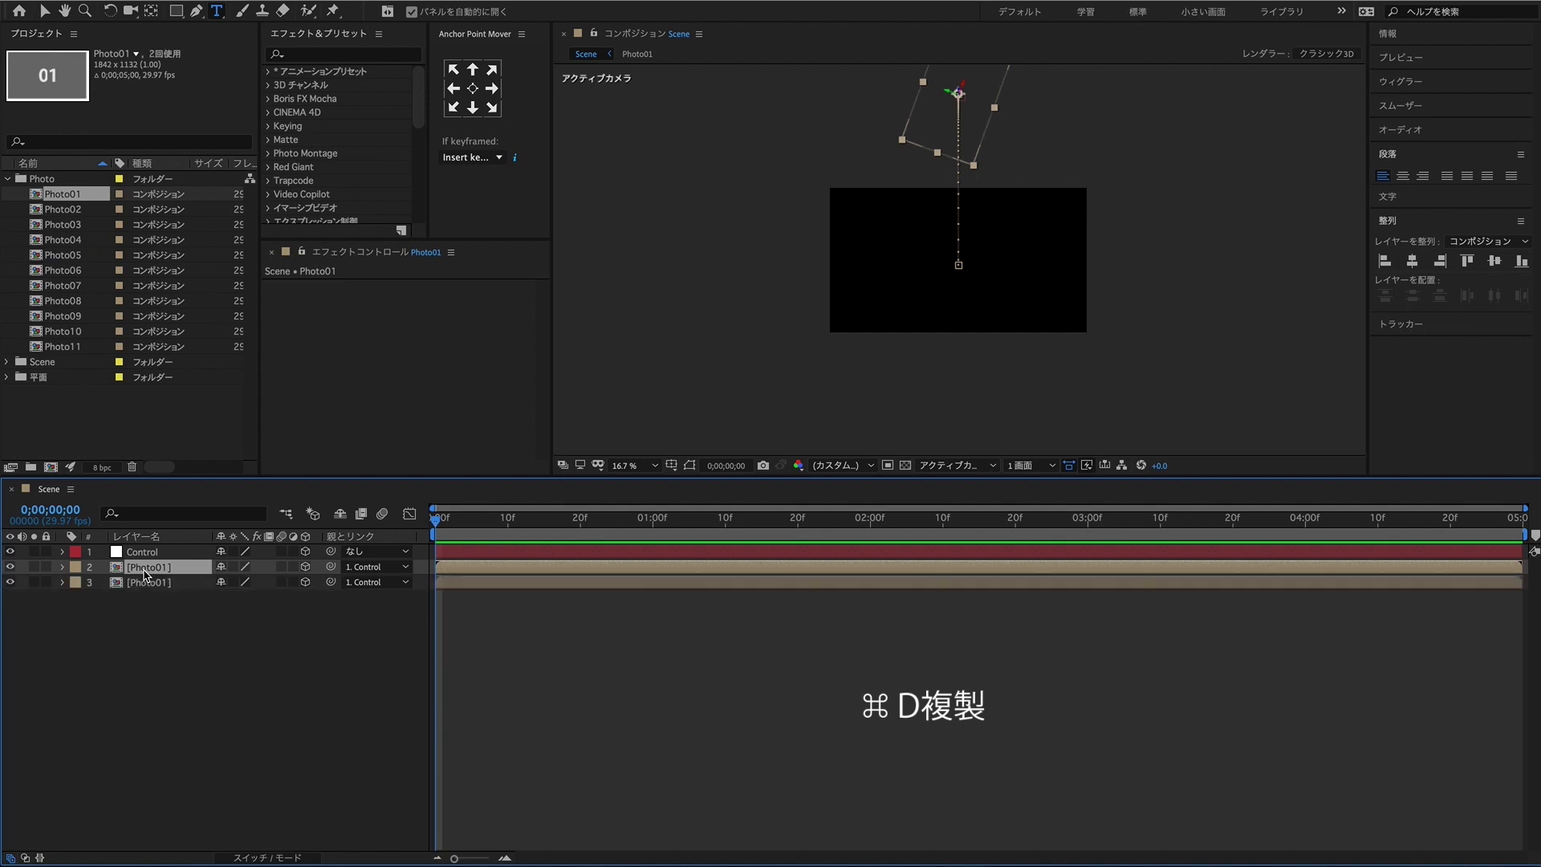
key(super+d)
key(super+d)
key(super+d)
key(super+d)
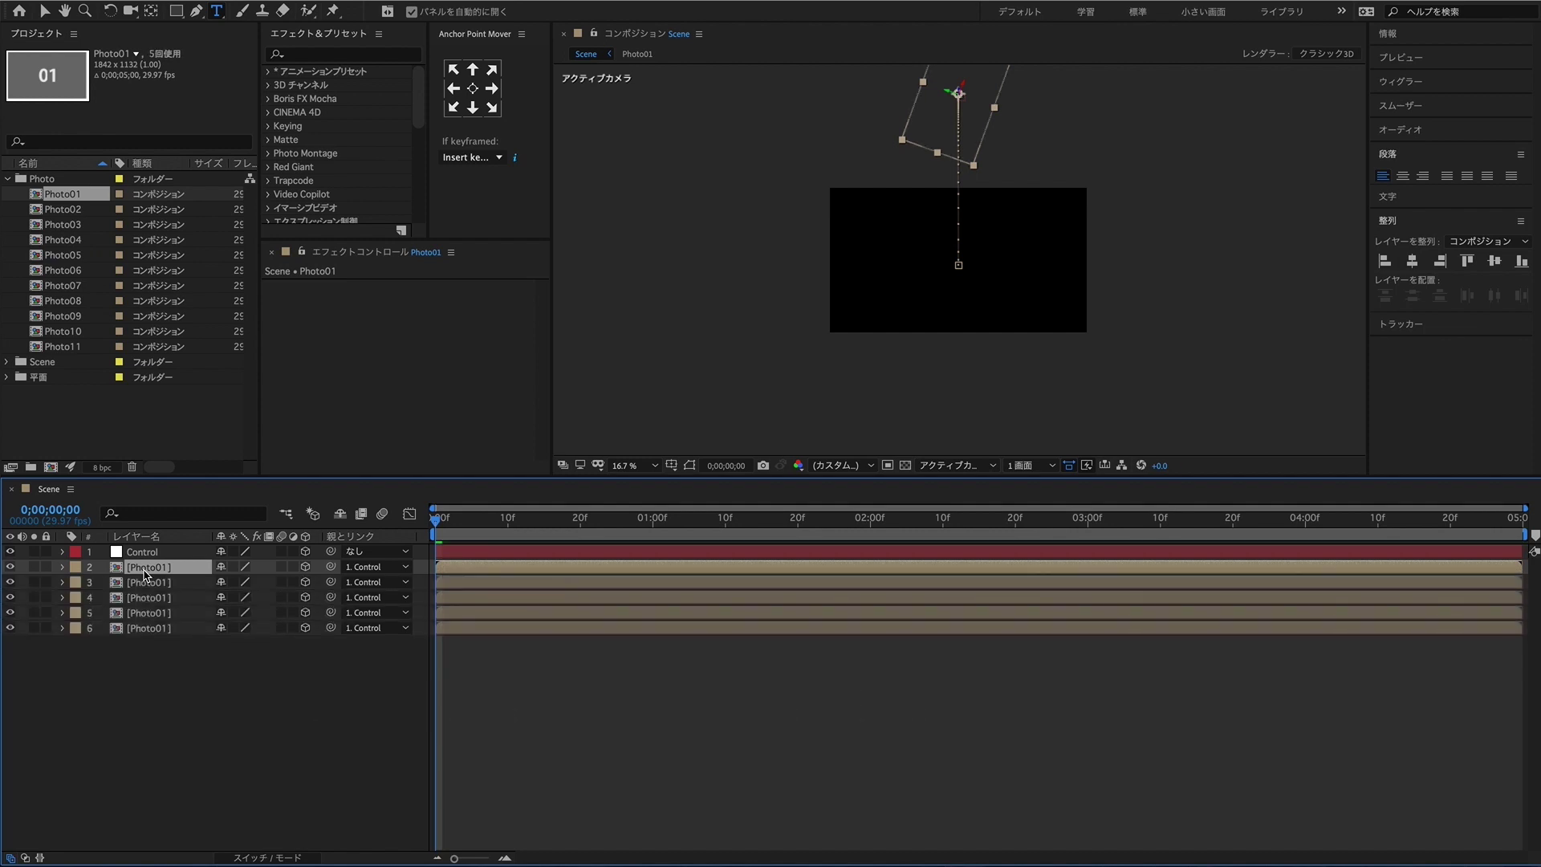
key(super+d)
key(super+d)
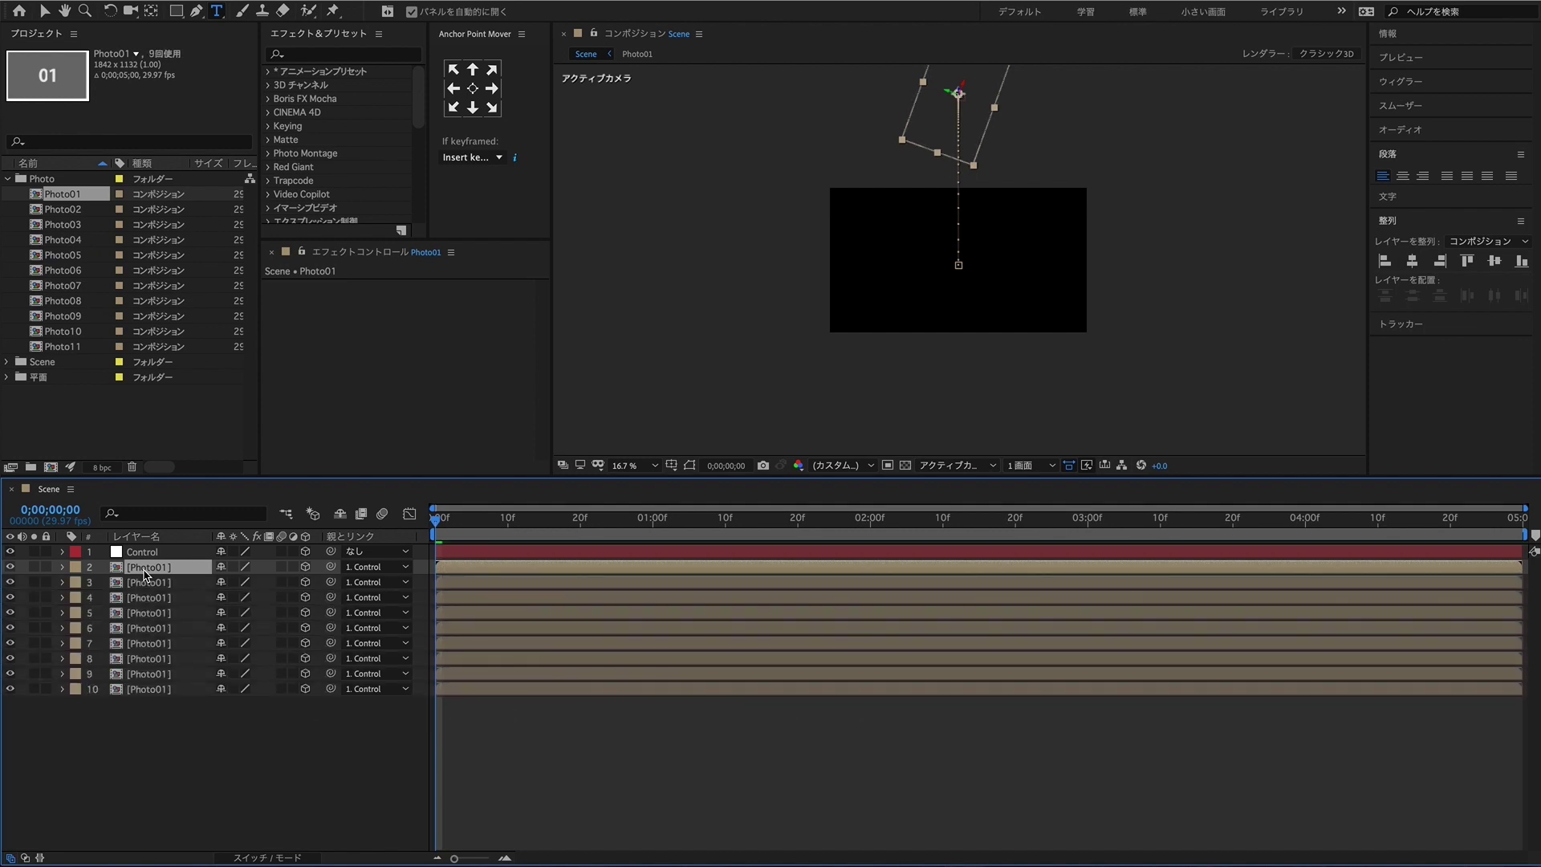
key(super+d)
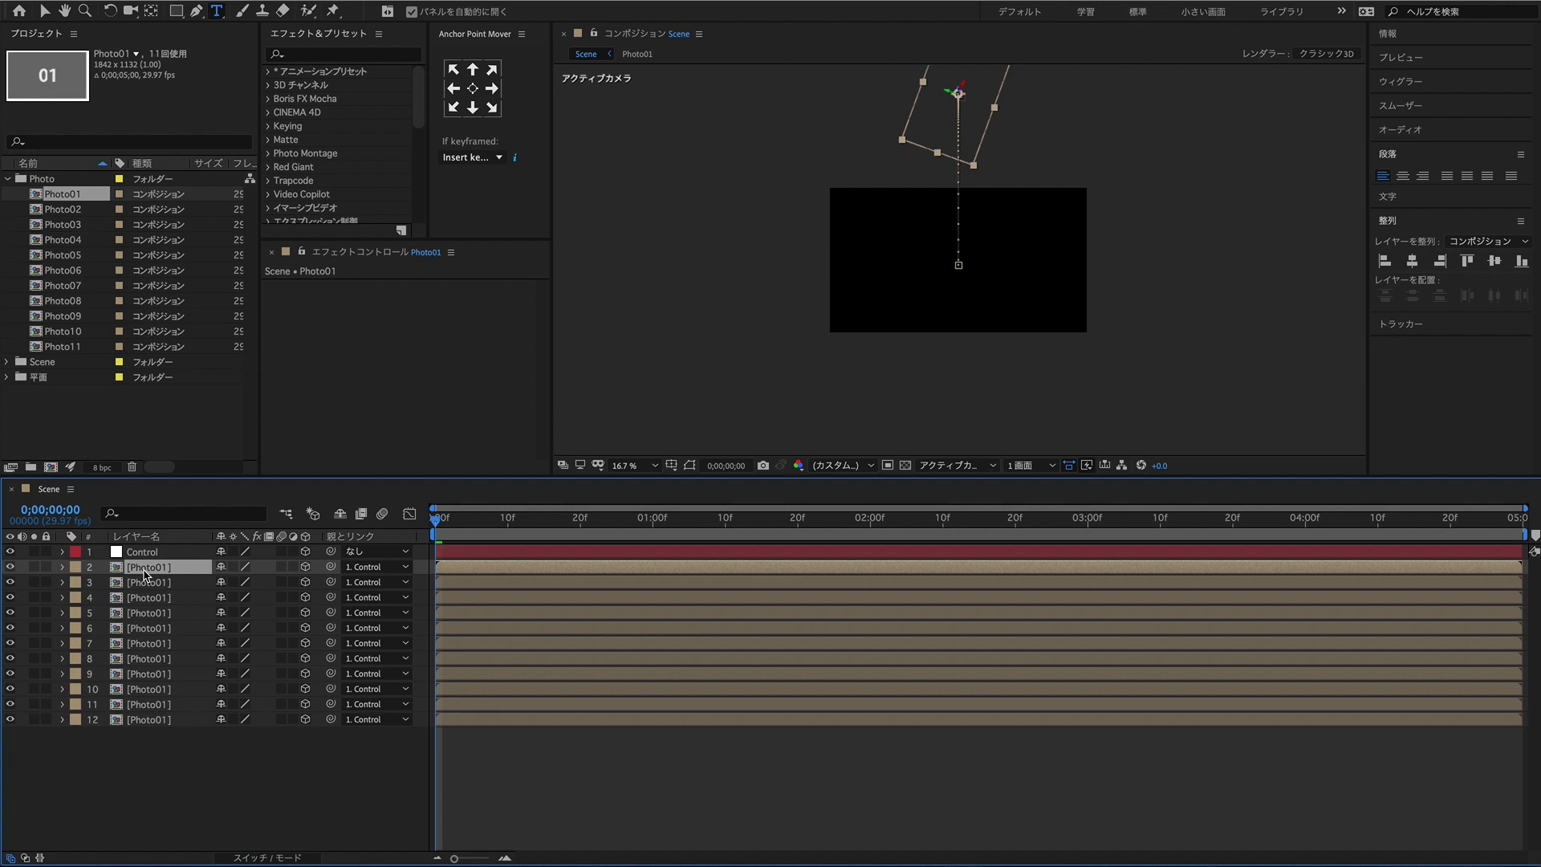
Step: Reveal the keyframes of all Photo01 layers and shift layer 3's Position and Z Rotation keyframes to start at 0;00;00;06
shift+click(162, 721)
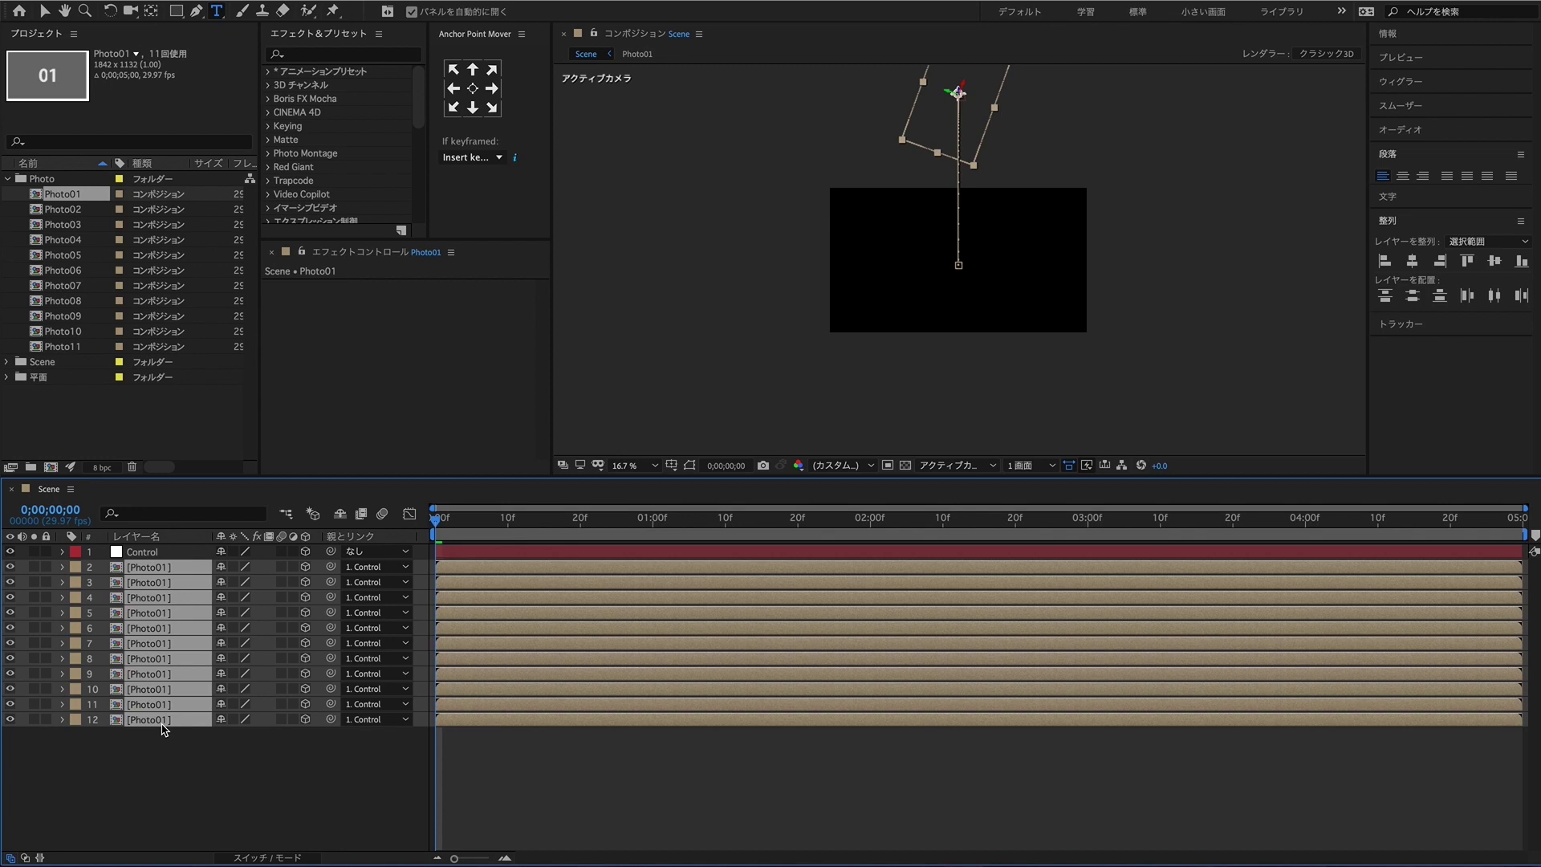
key(u)
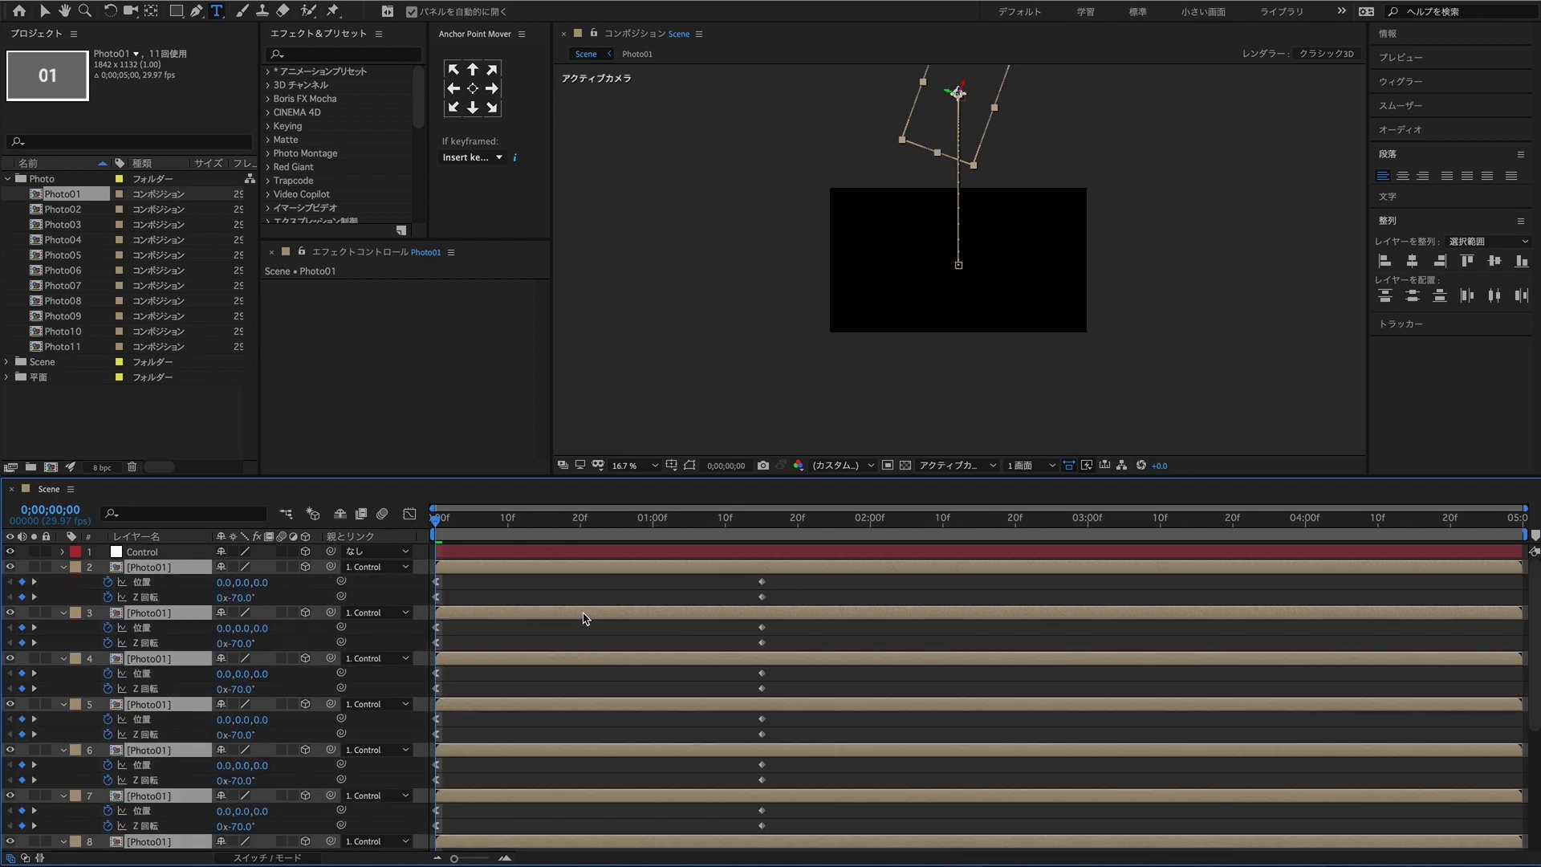
click(464, 519)
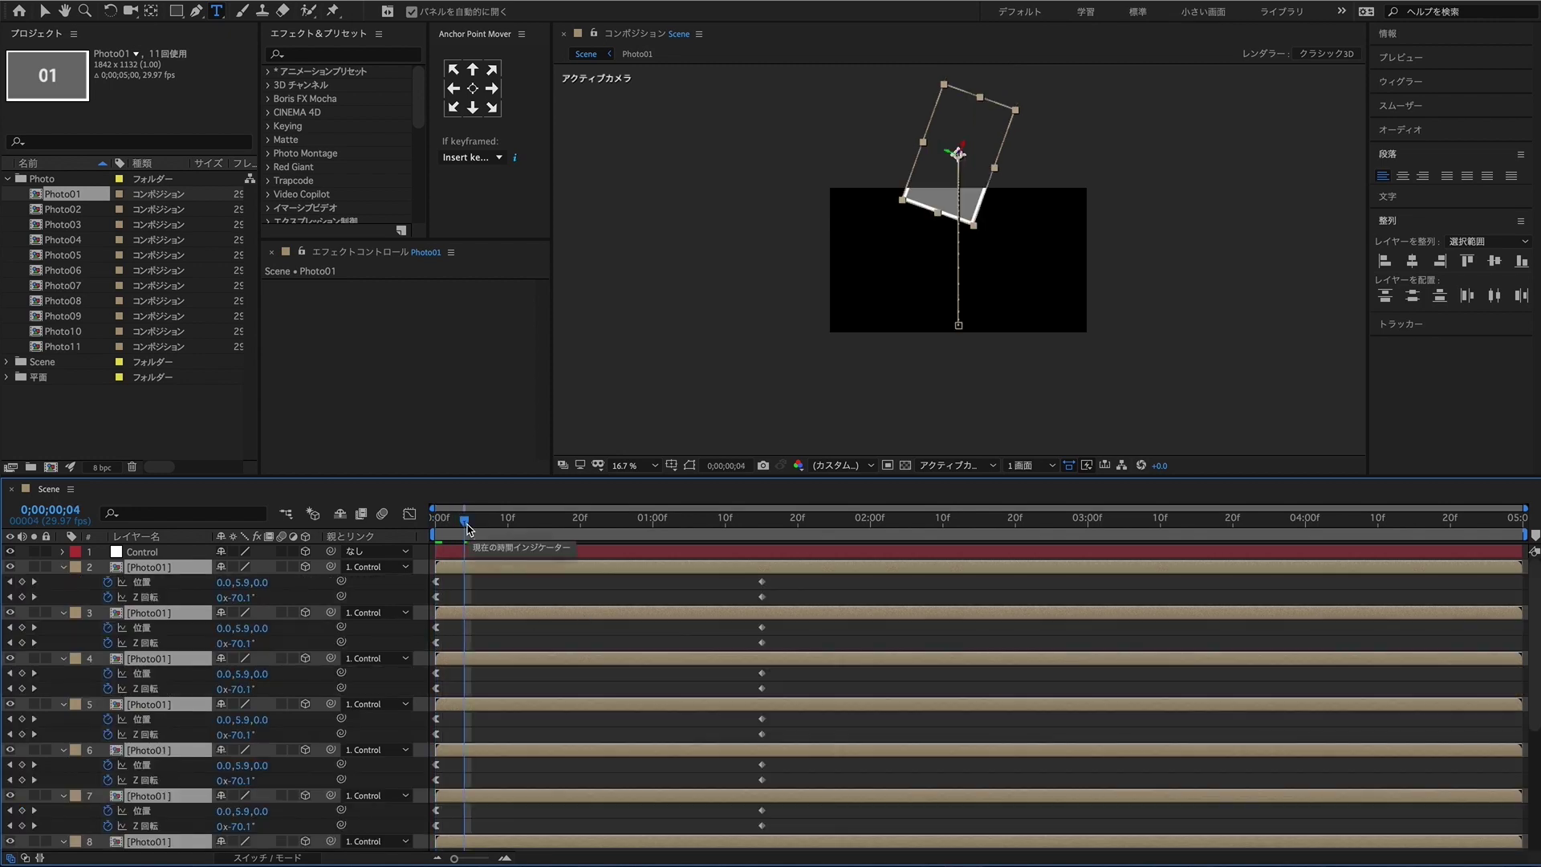
click(501, 571)
click(466, 521)
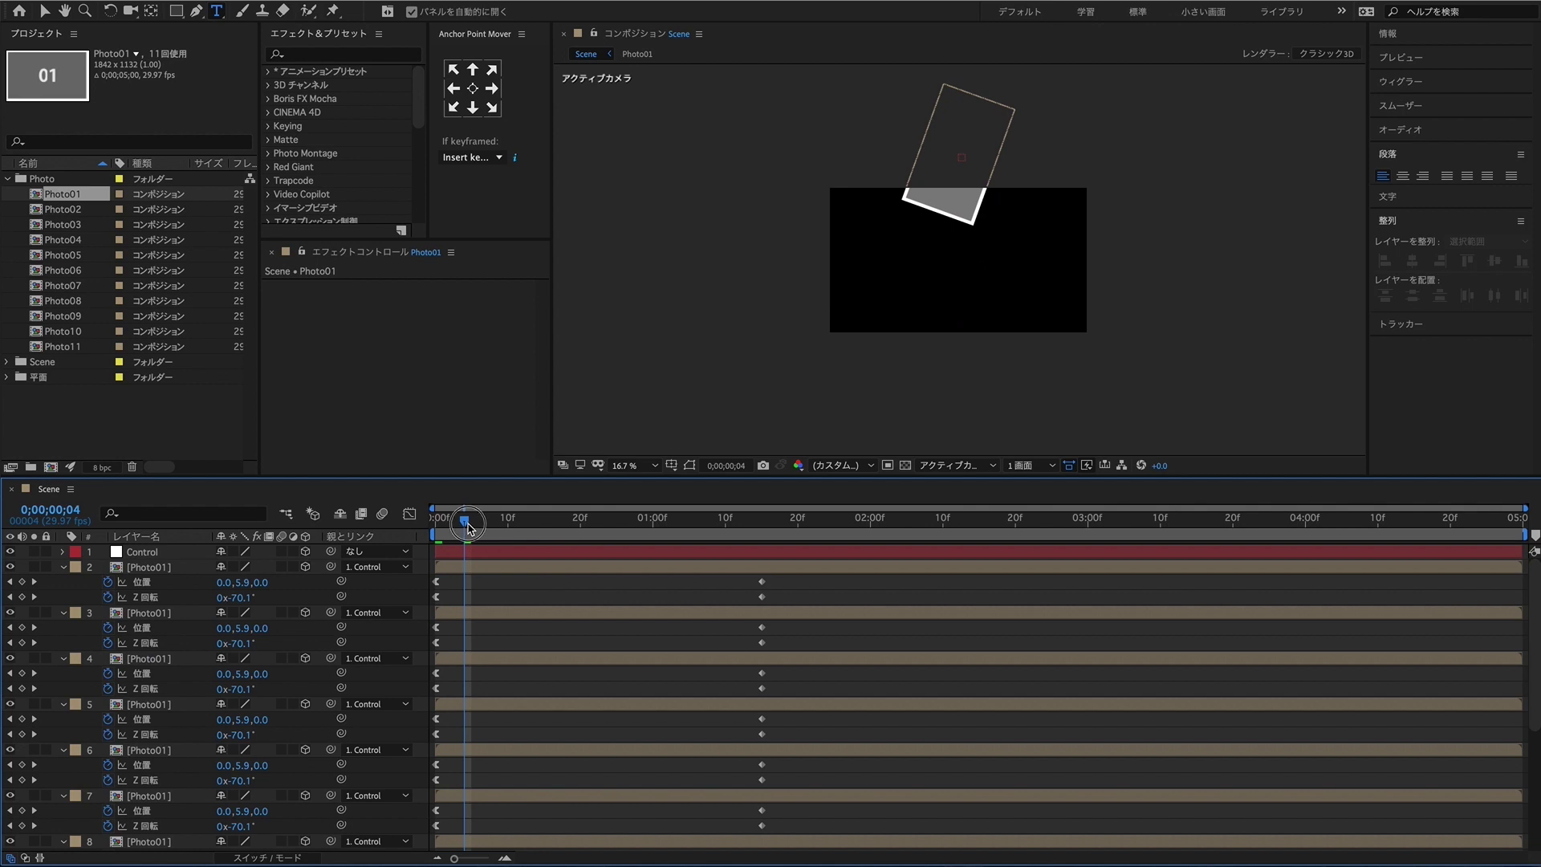
drag(468, 524, 479, 524)
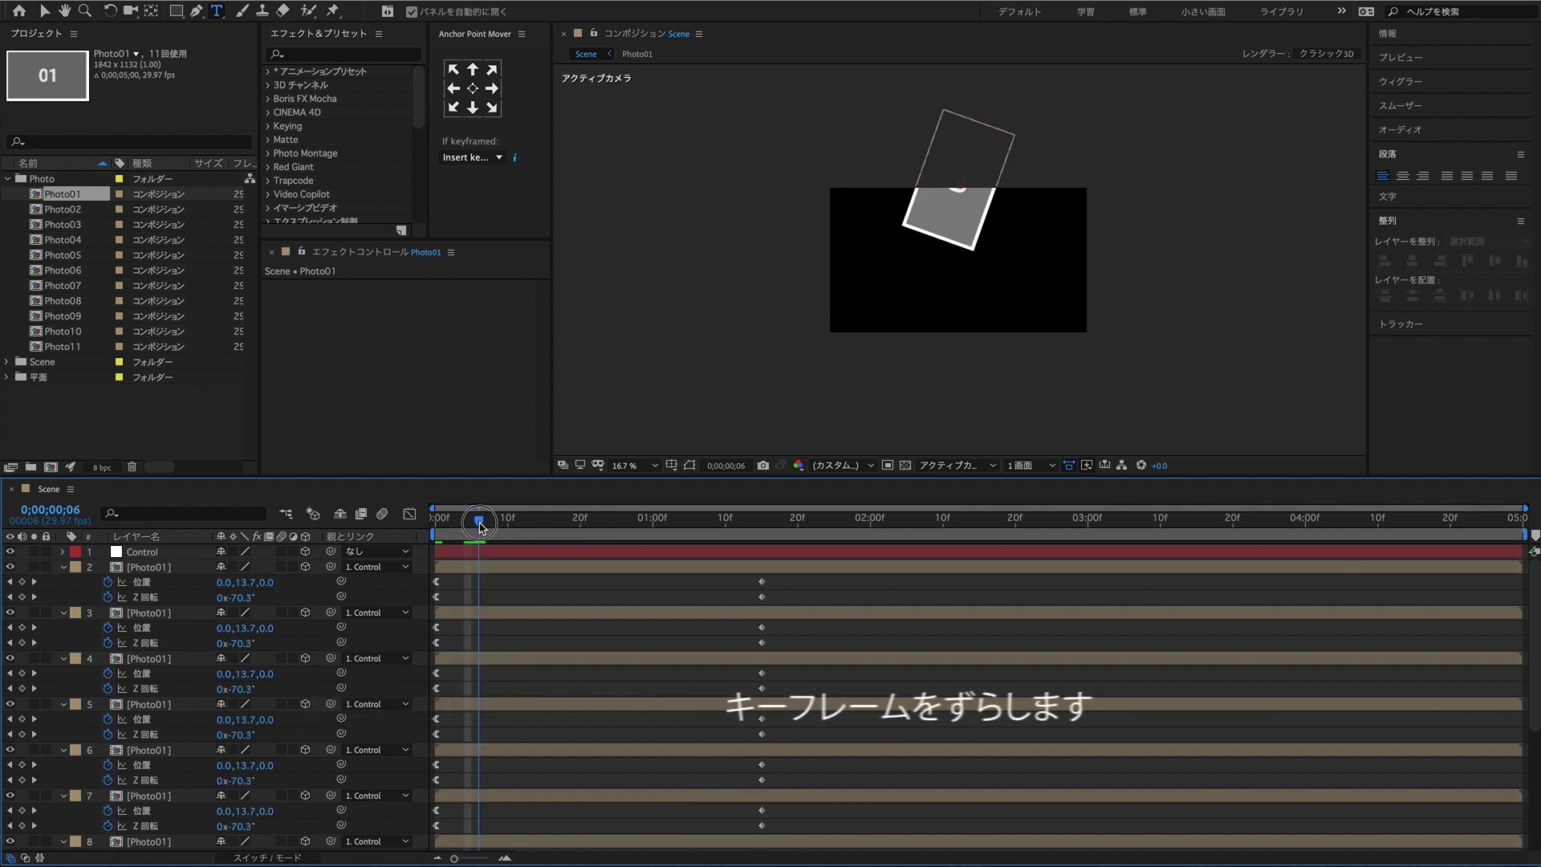
drag(778, 628, 479, 652)
Step: Shift the Position and Z Rotation keyframes to start at 0;00;00;12 on layer 4 and 0;00;00;18 on layer 5
drag(479, 521, 522, 520)
drag(785, 669, 522, 697)
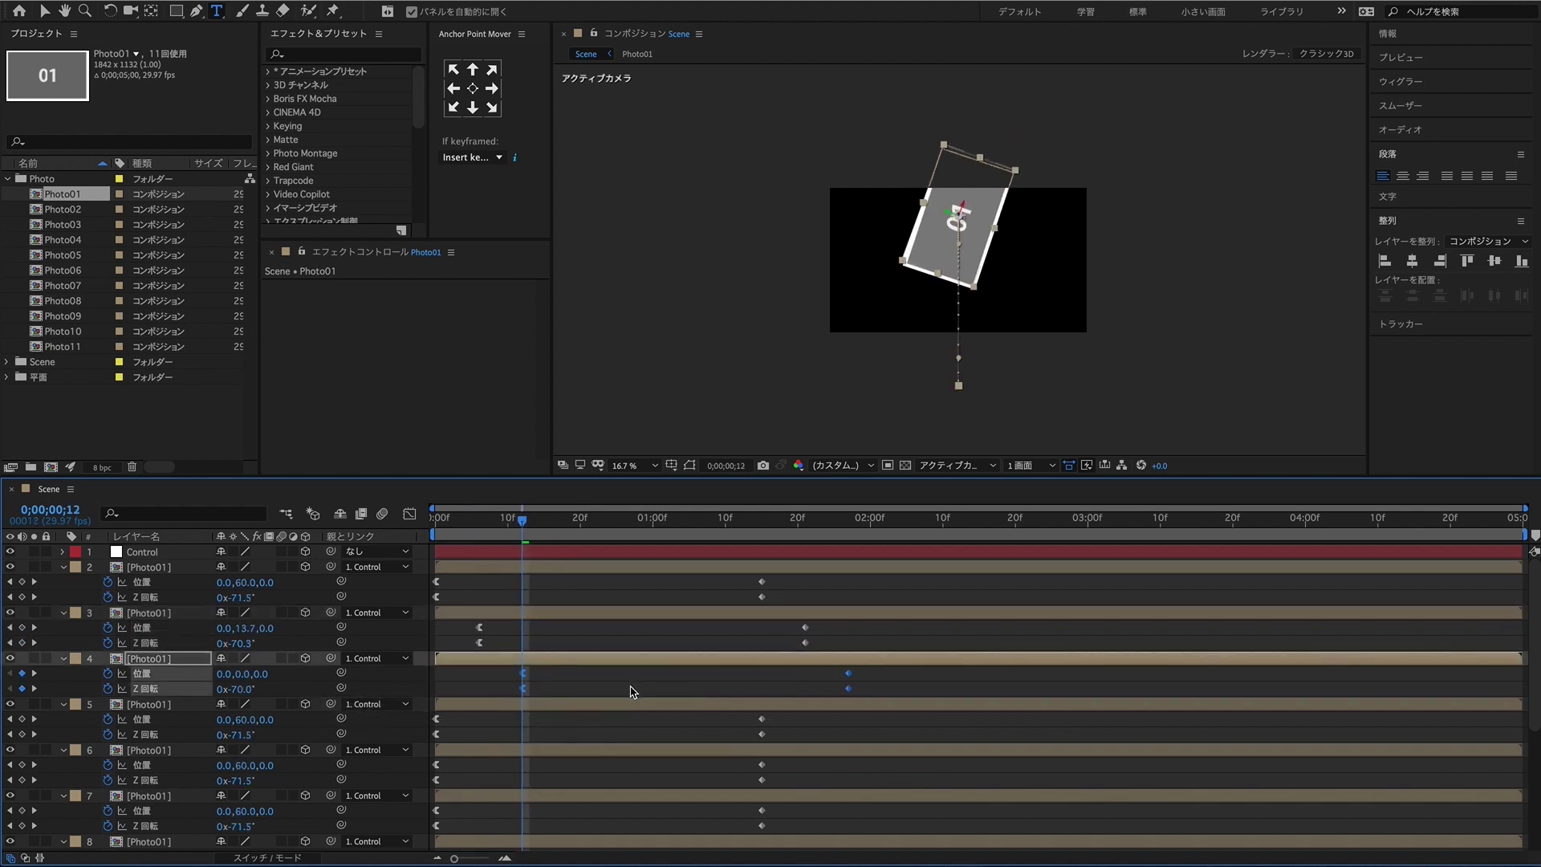
drag(590, 535, 566, 534)
drag(811, 717, 423, 749)
drag(762, 735, 891, 735)
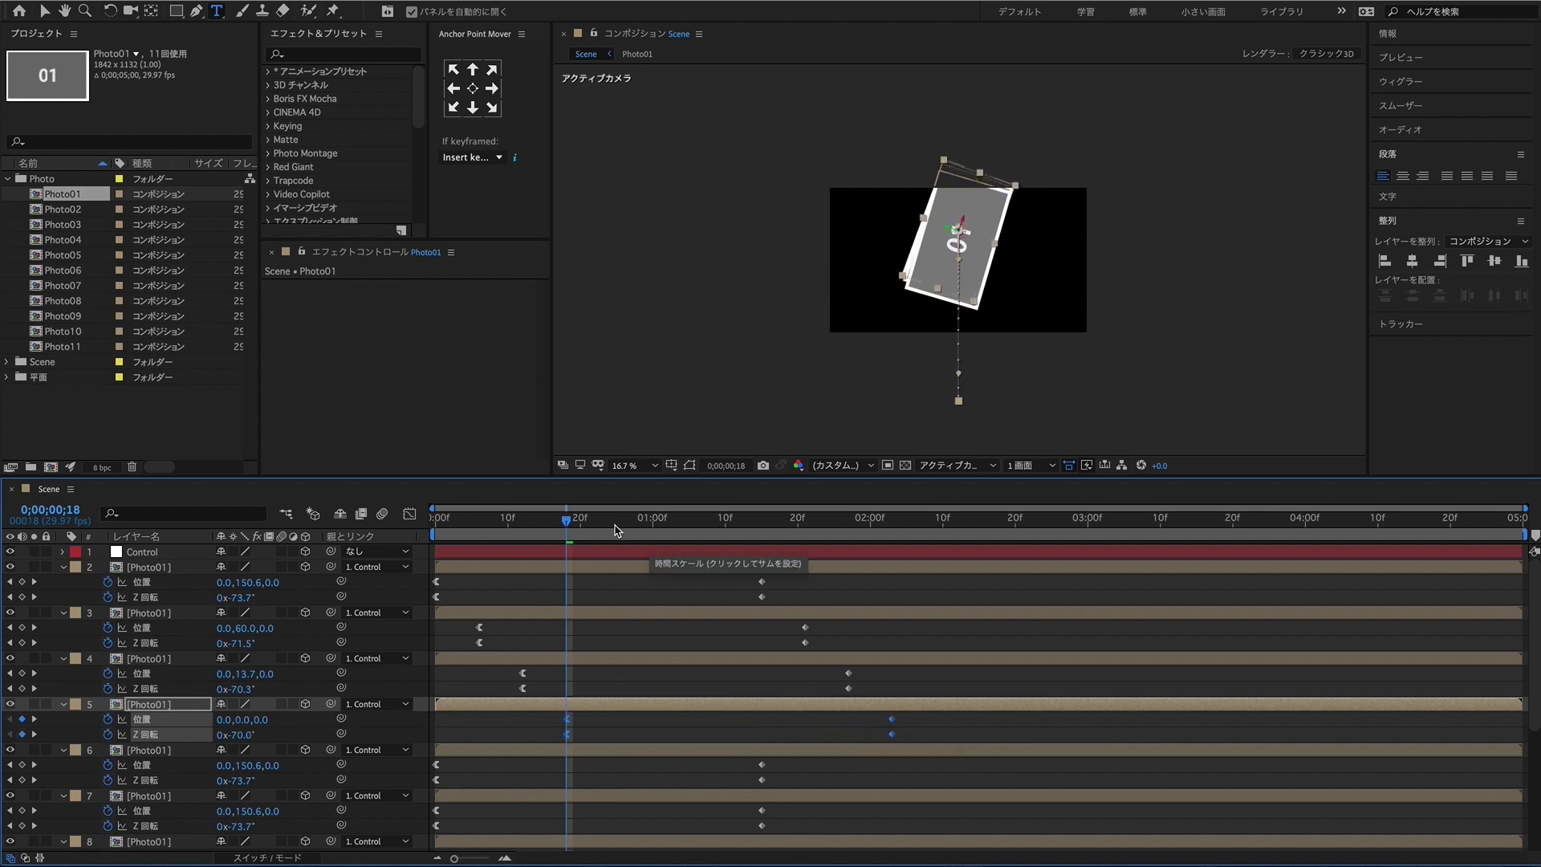
Step: Shift the Position and Z Rotation keyframes to start at 0;00;00;24 on layer 6 and 0;00;01;00 on layer 7
click(617, 529)
drag(782, 759, 408, 801)
drag(762, 781, 936, 785)
scroll(875, 798, down, 2)
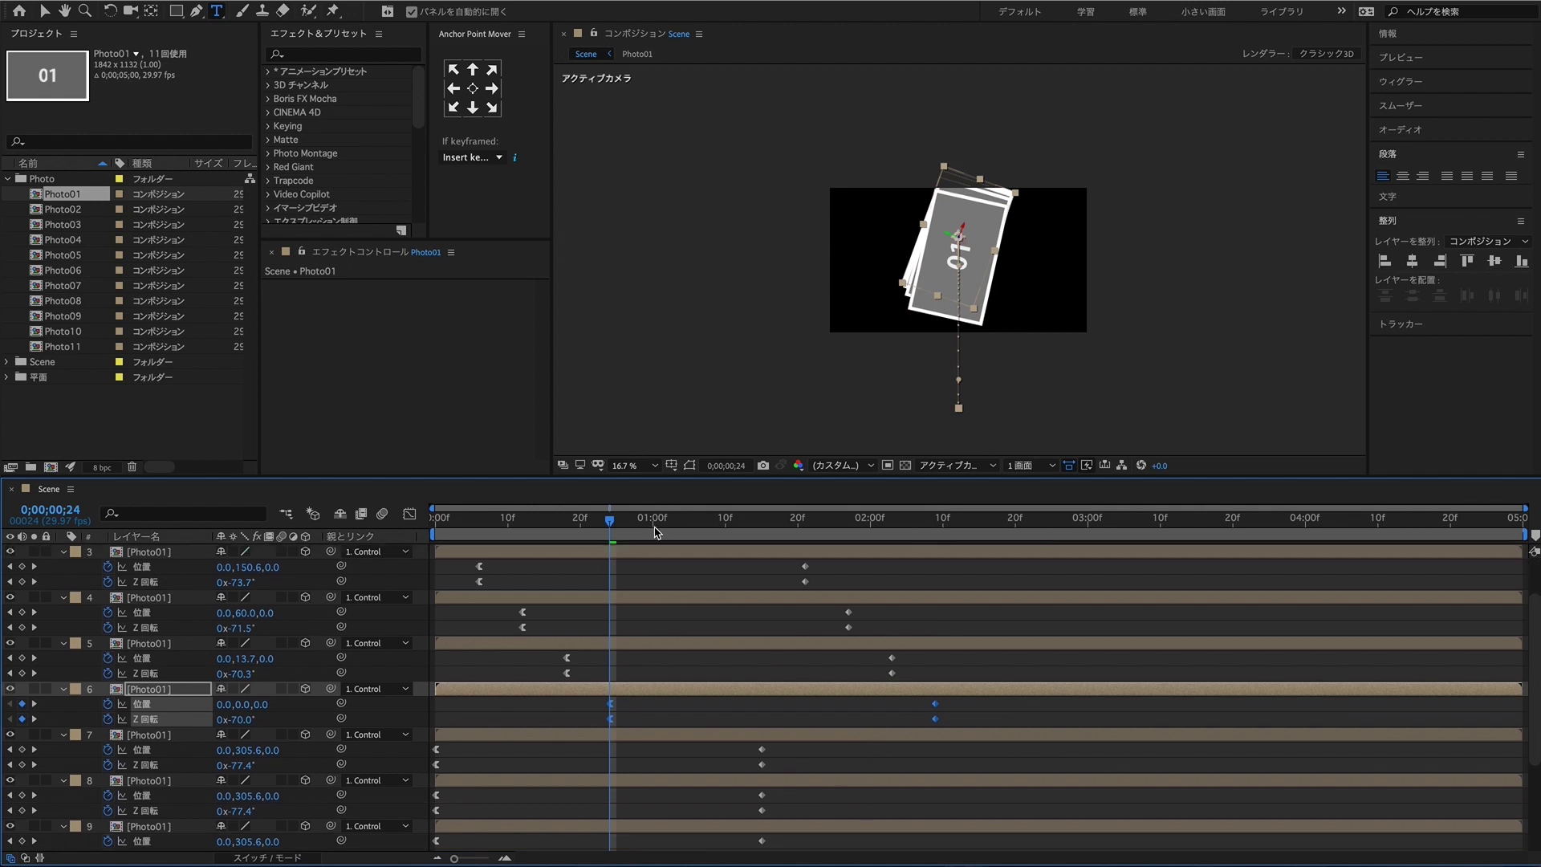
click(657, 530)
drag(791, 744, 655, 767)
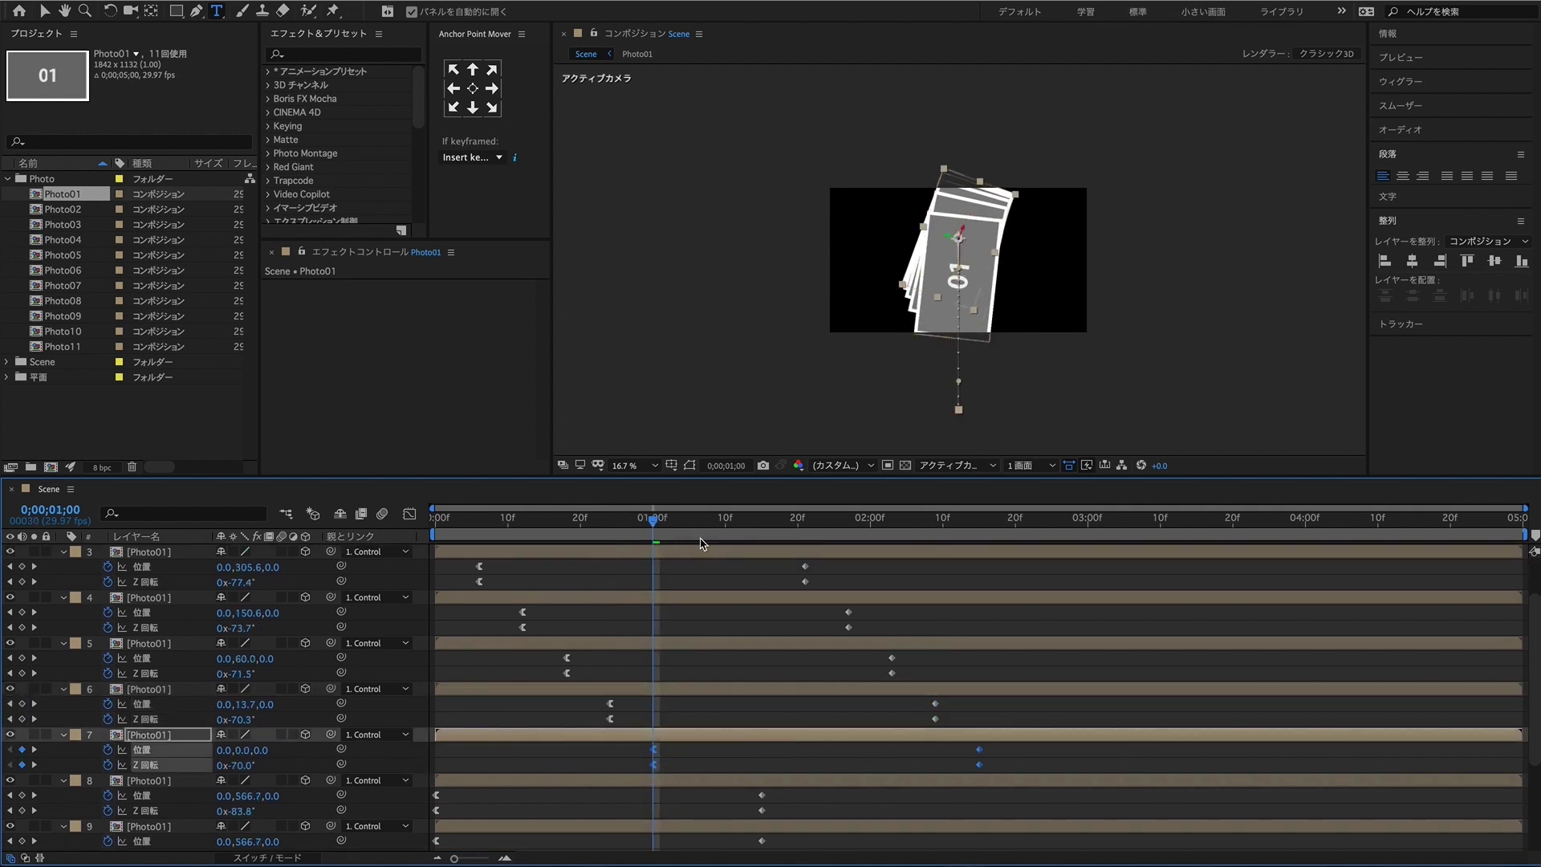
Step: Shift the Position and Z Rotation keyframes to start at 0;00;01;06 on layer 8 and 0;00;01;12 on layer 9
click(698, 530)
drag(800, 790, 710, 817)
click(740, 528)
scroll(795, 707, down, 5)
drag(793, 706, 434, 689)
drag(436, 692, 740, 706)
Step: Stagger the keyframes of layers 10, 11 and 12 to start at 0;00;01;18, 0;00;01;24 and 0;00;02;00
click(769, 523)
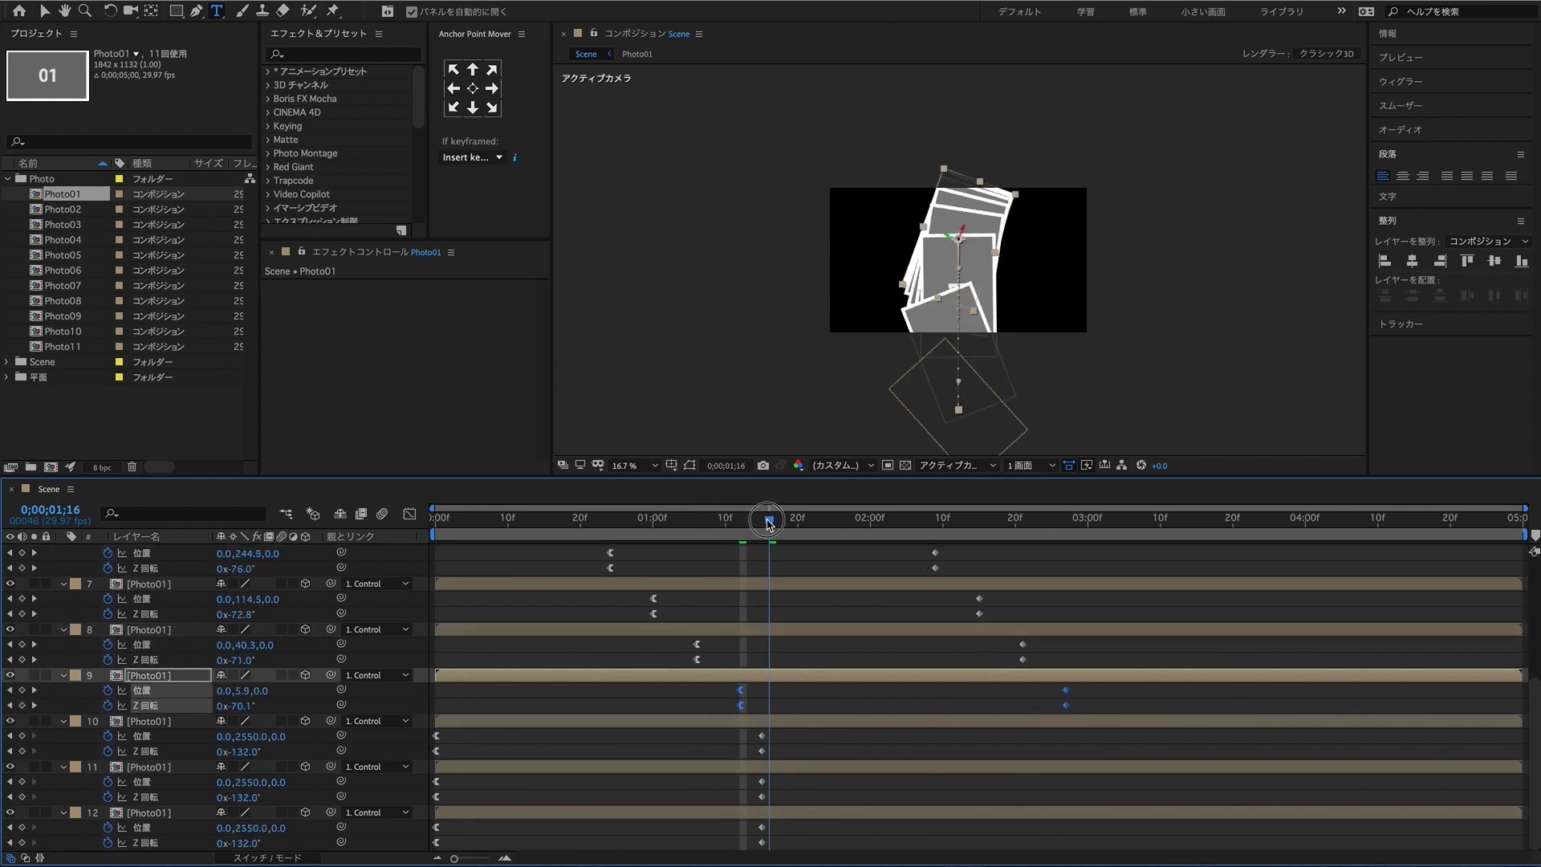
drag(769, 524, 784, 524)
mouse_move(795, 732)
mouse_down()
mouse_move(434, 760)
mouse_move(785, 755)
mouse_move(438, 803)
mouse_move(828, 798)
mouse_move(415, 861)
mouse_move(871, 828)
mouse_up()
click(828, 521)
click(871, 521)
Step: Collapse the keyframed properties of all photo layers 2 through 12 in the timeline, leaving no layer selected
scroll(196, 674, up, 1)
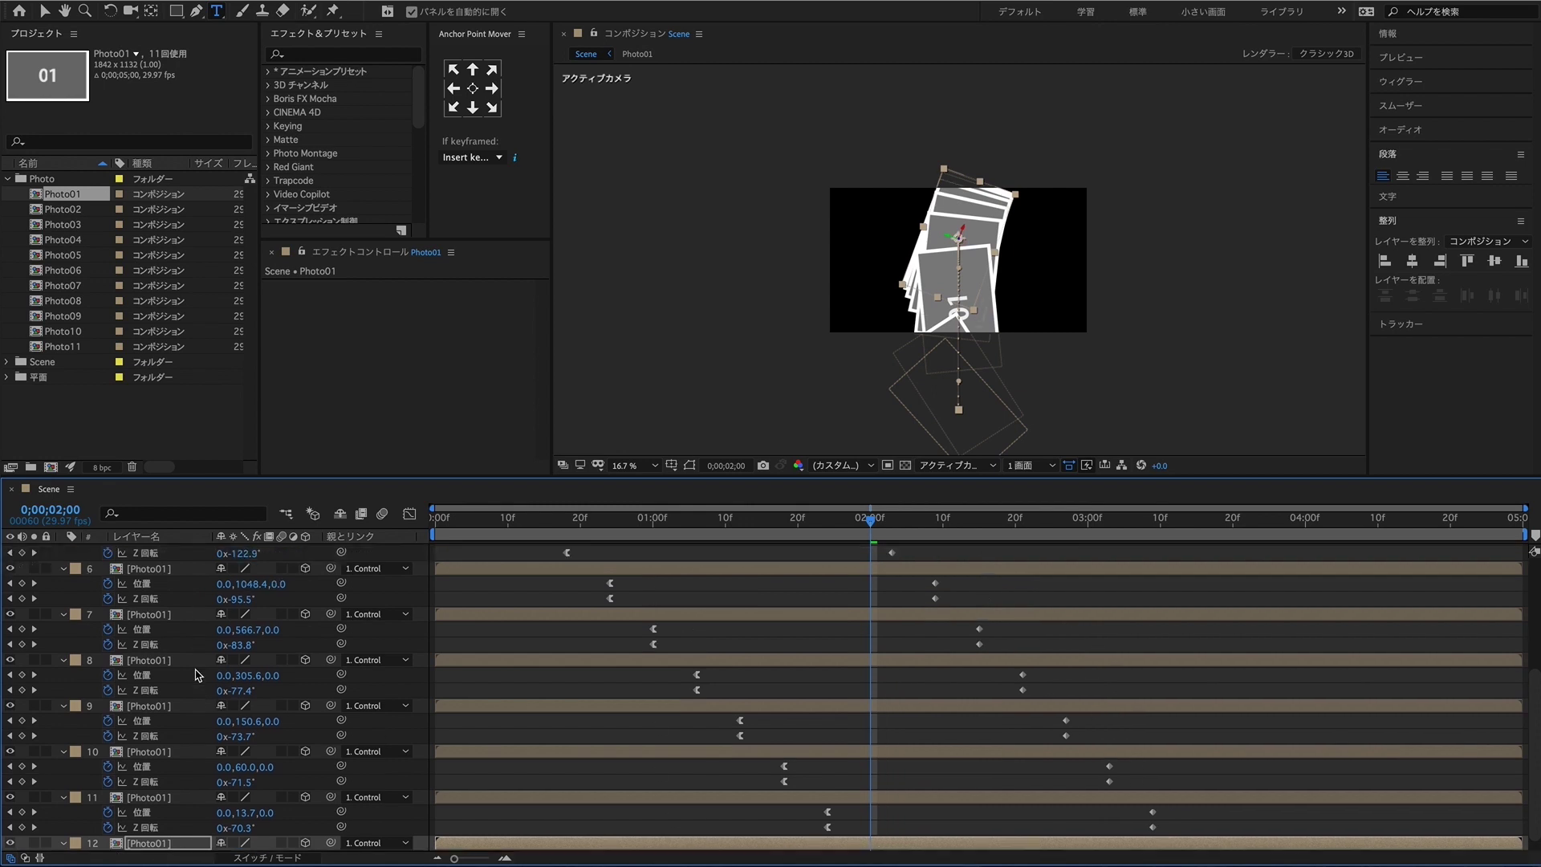
scroll(196, 674, up, 5)
click(146, 583)
scroll(186, 721, down, 5)
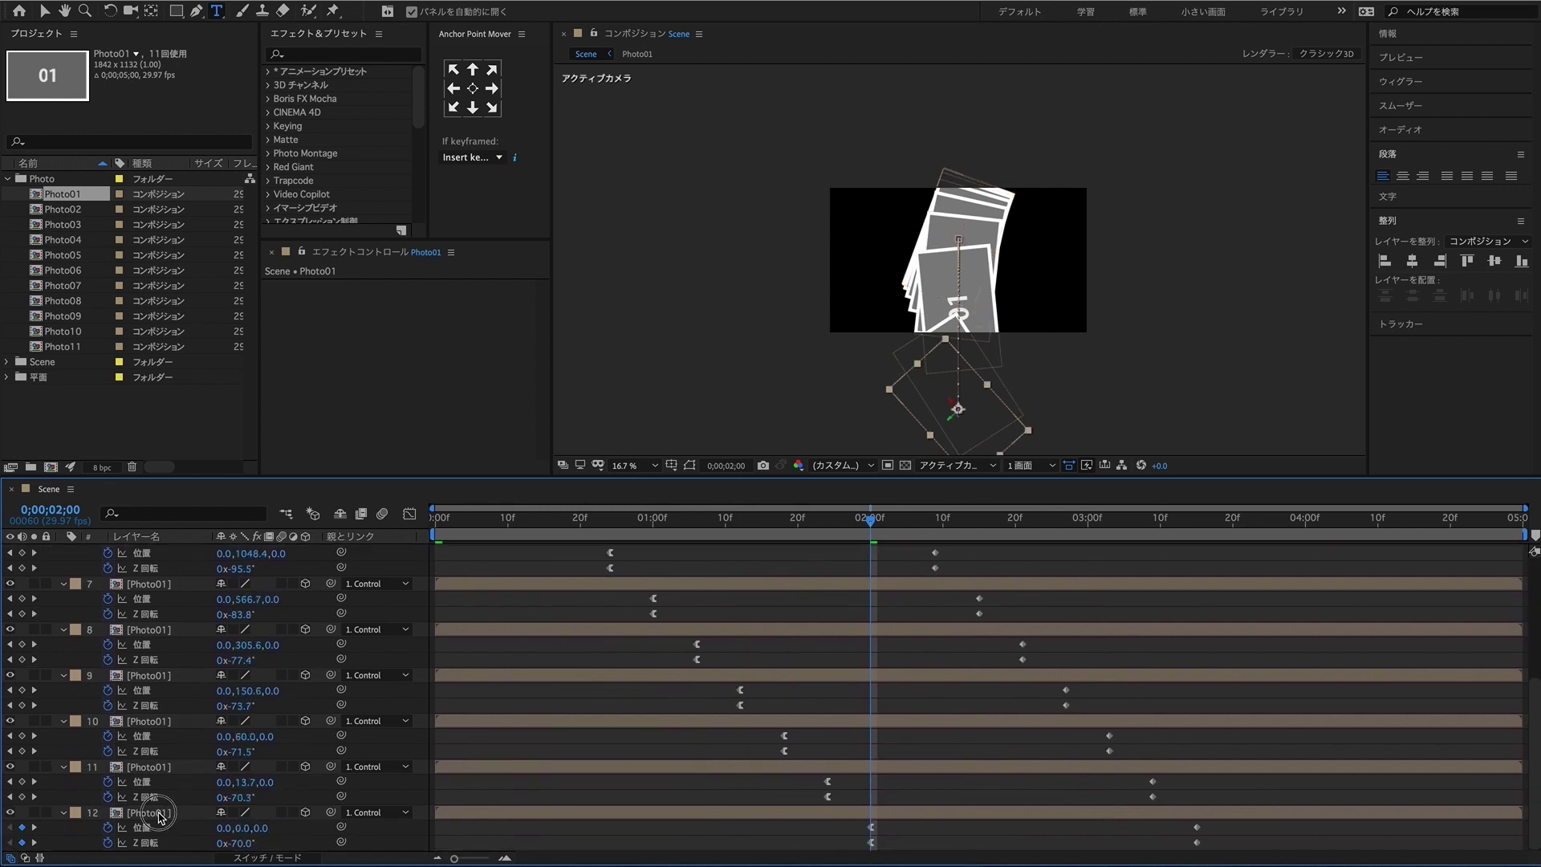
shift+click(161, 817)
scroll(91, 628, up, 5)
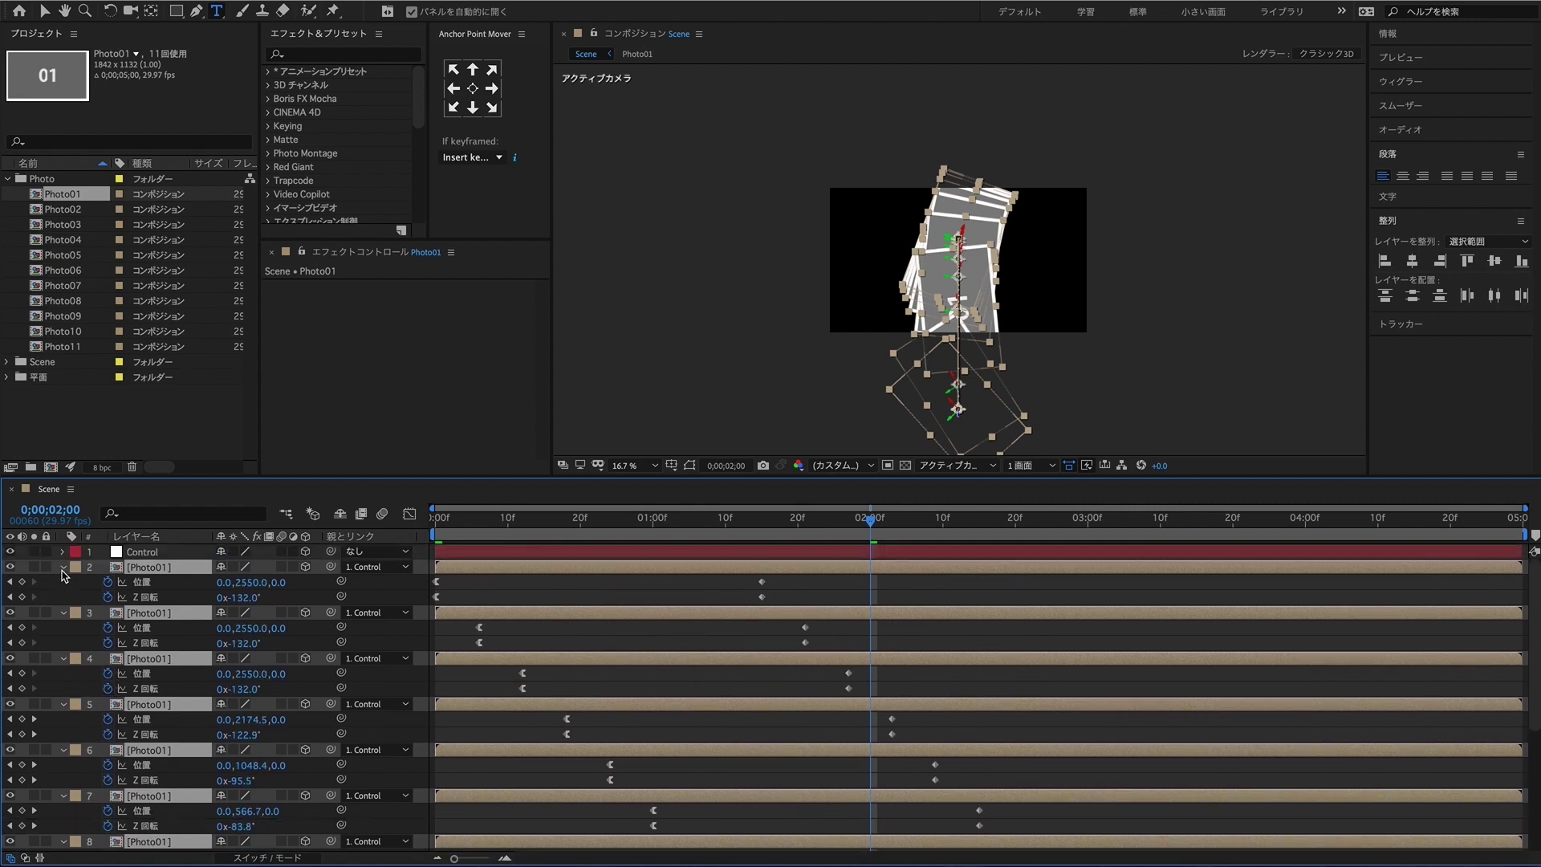
click(62, 568)
click(193, 773)
Step: Return to 0;00;00;00 and preview the staggered drop animation of the photo layers
drag(864, 526, 765, 526)
drag(538, 521, 210, 523)
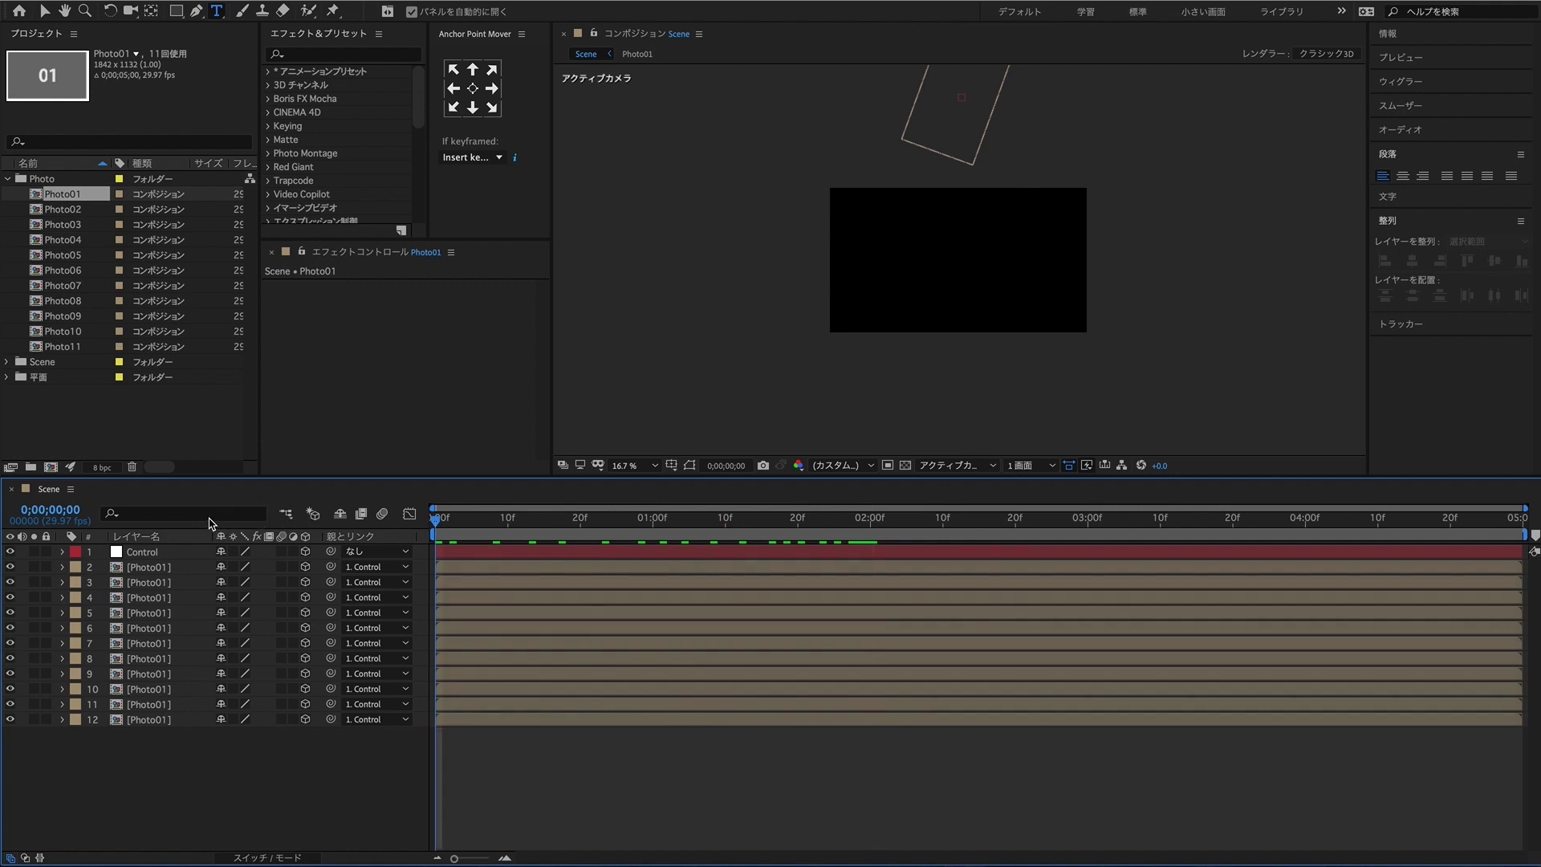
key(space)
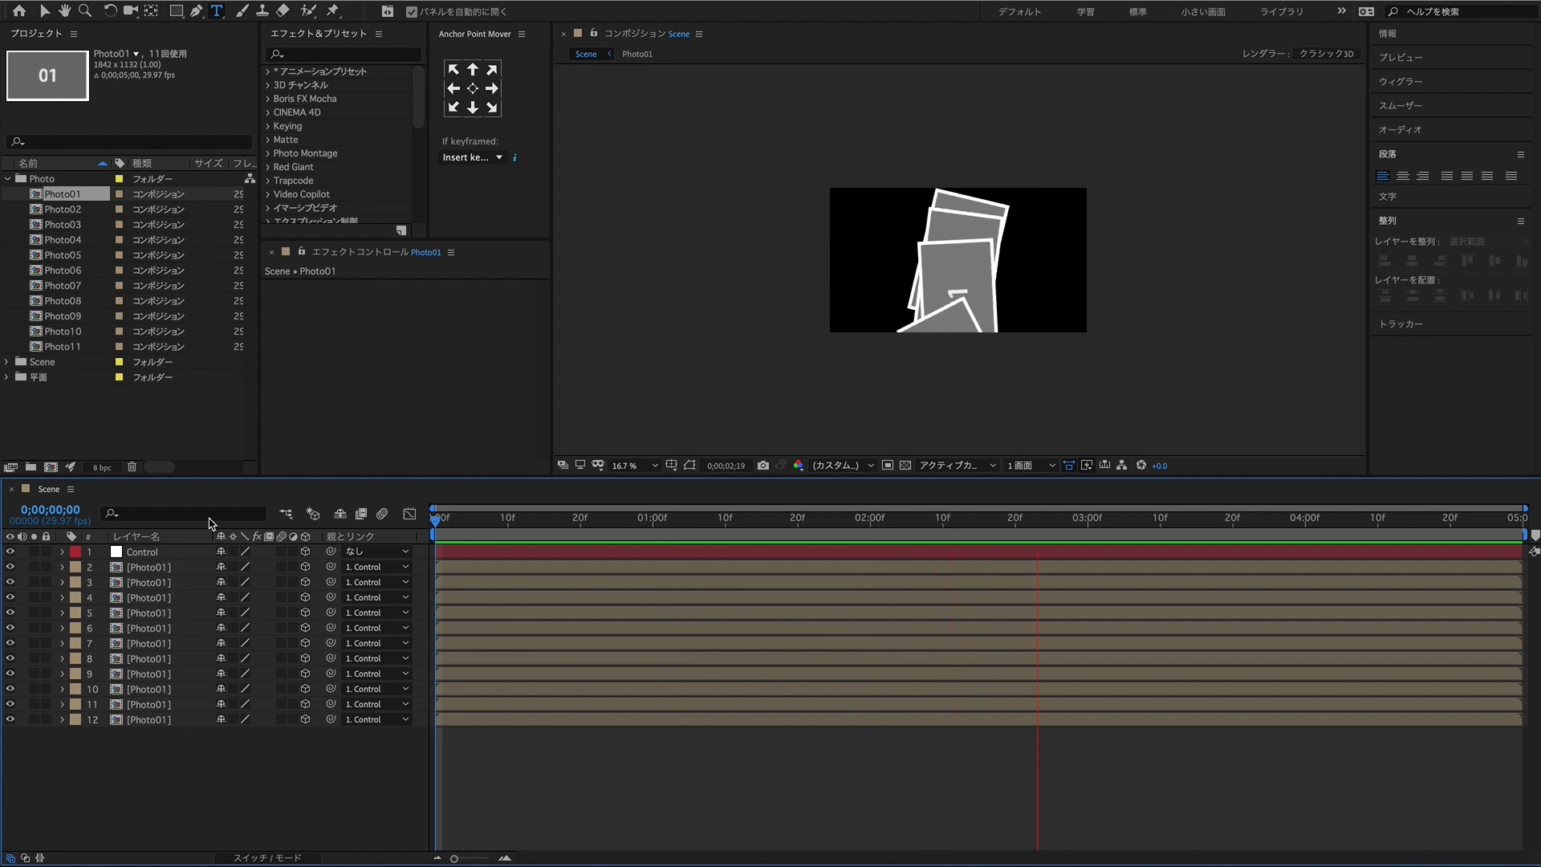
click(438, 523)
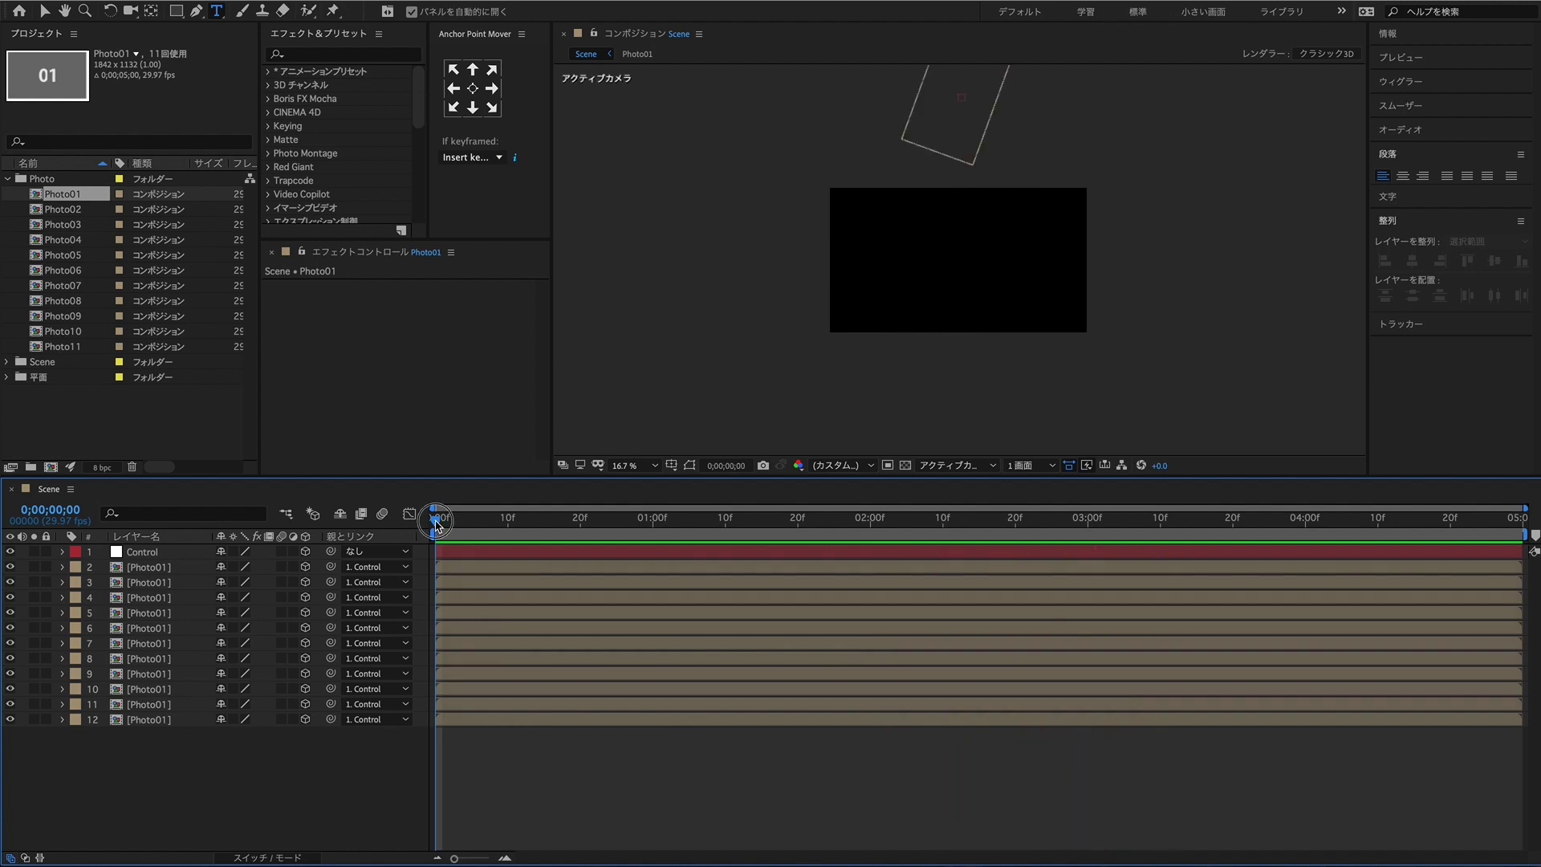
Step: Replace the source of layer 3 with Photo02 and of layer 4 with Photo03, keeping their keyframes
click(159, 584)
click(71, 211)
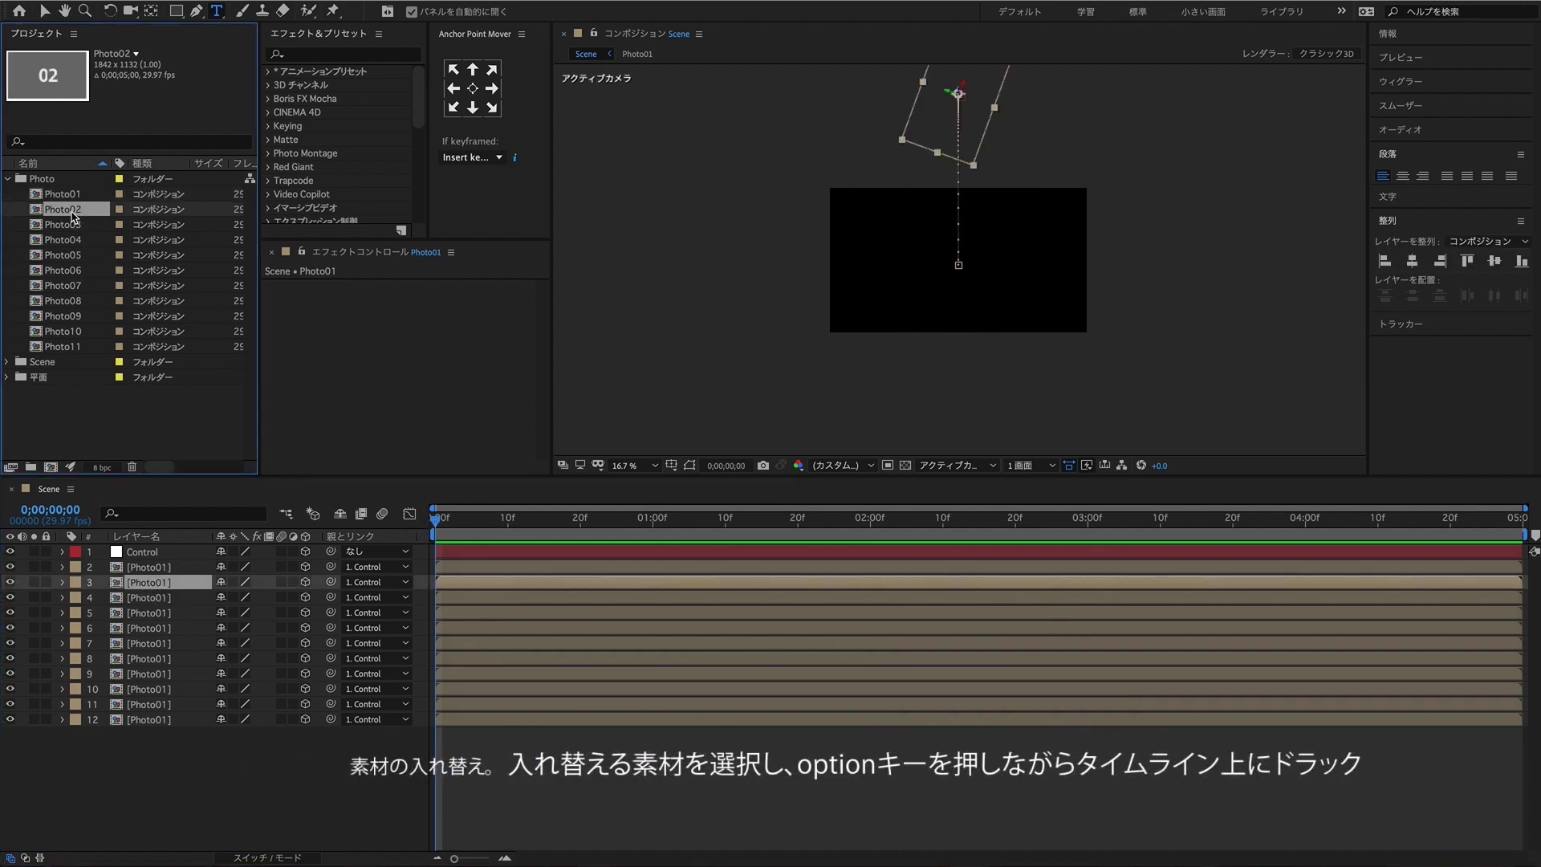
drag(72, 213, 165, 600)
click(164, 604)
click(72, 225)
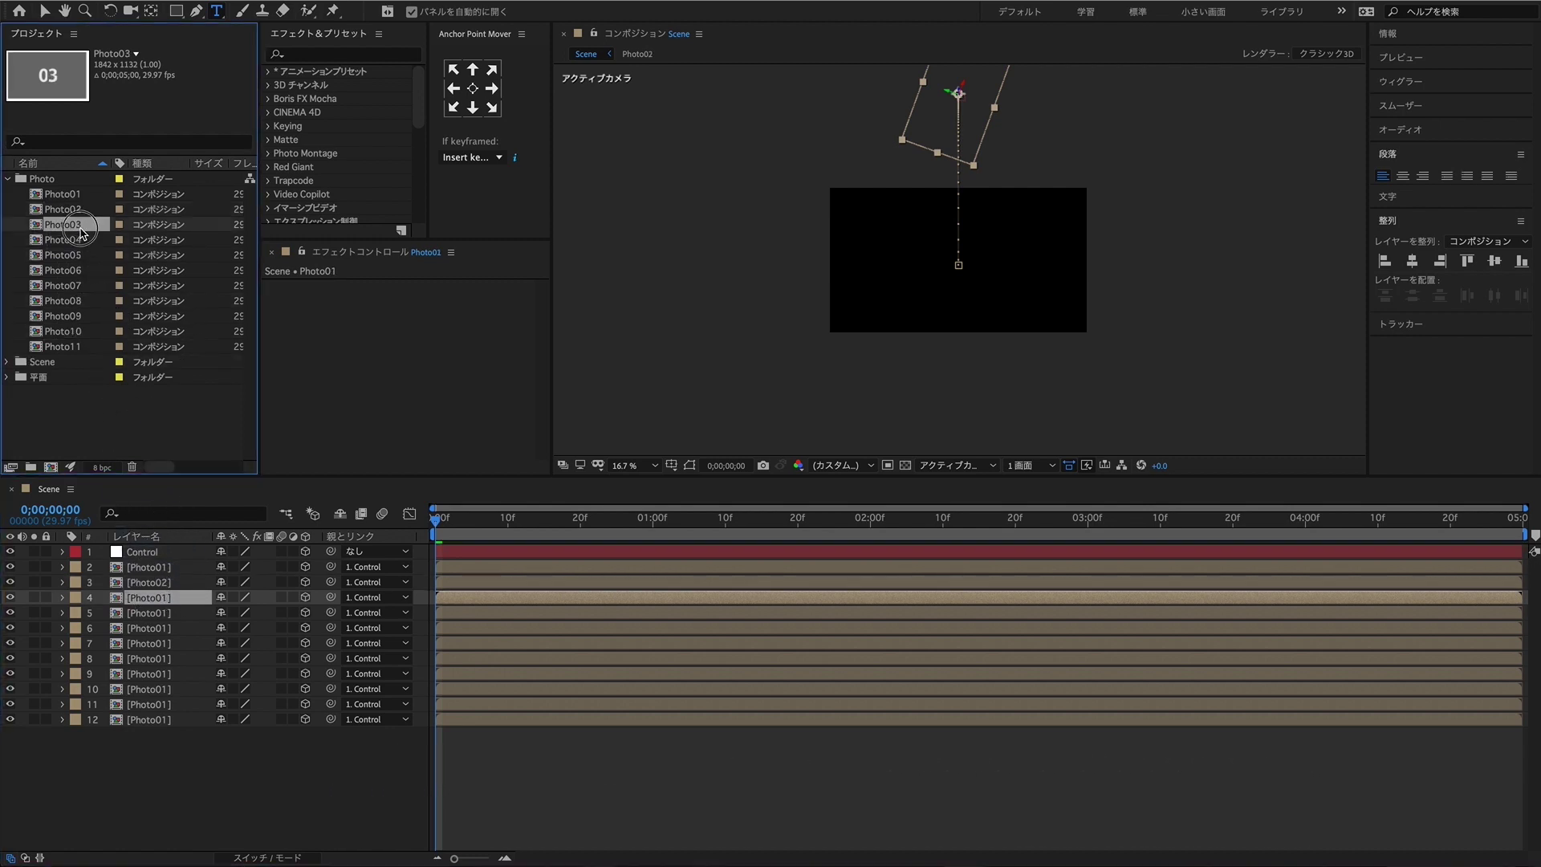
drag(71, 225, 170, 615)
Step: Replace the source of layer 5 with Photo04 and of layer 6 with Photo05
click(169, 615)
click(72, 240)
drag(71, 239, 164, 628)
click(163, 630)
click(72, 256)
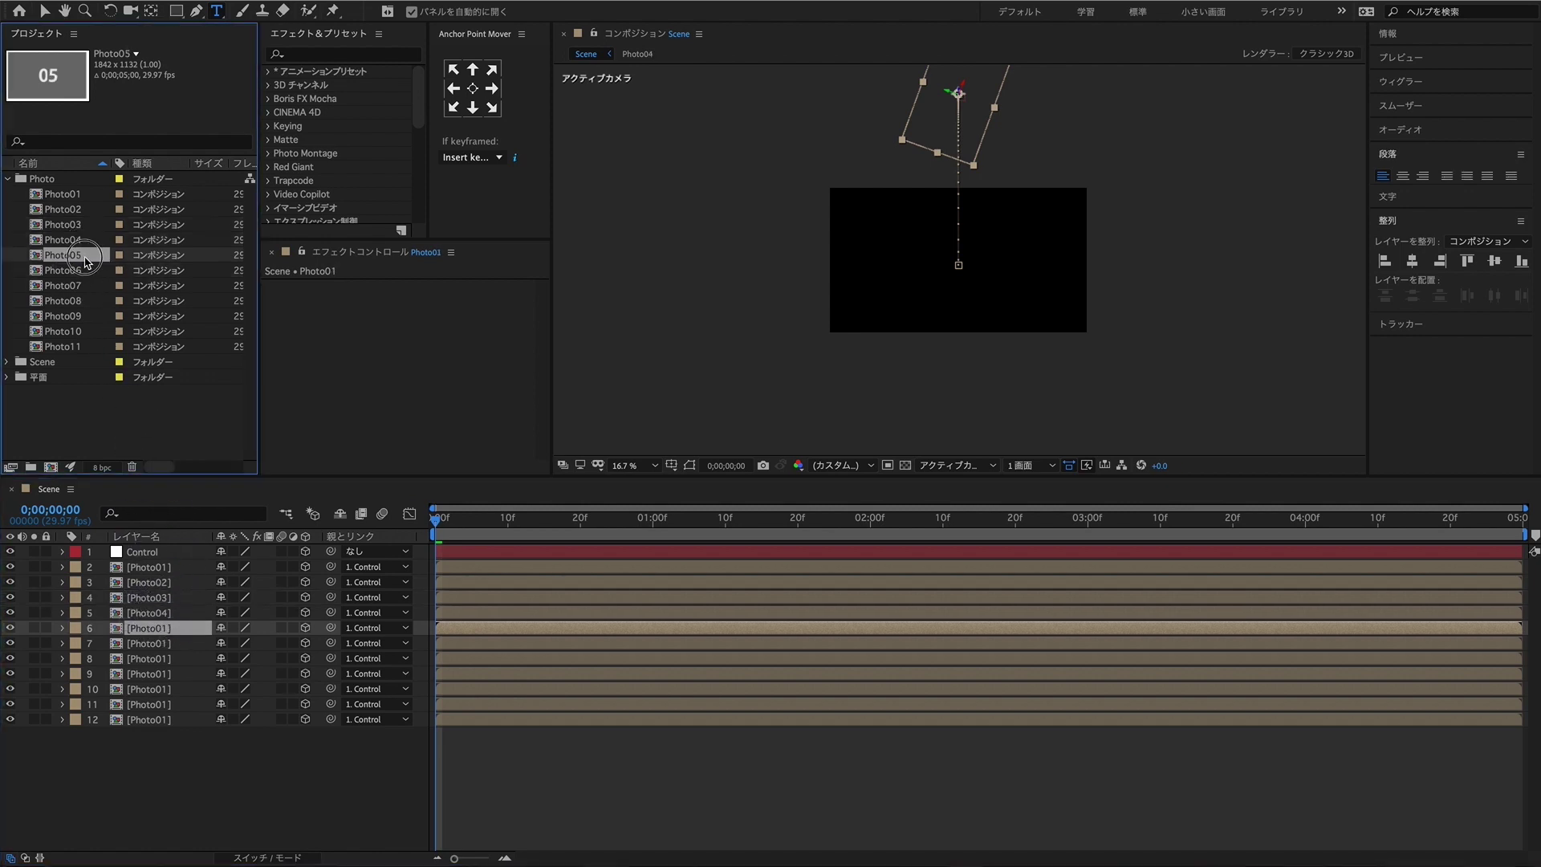
drag(84, 261, 165, 628)
Step: Replace the source of layer 7 with Photo06 and of layer 8 with Photo07
click(158, 651)
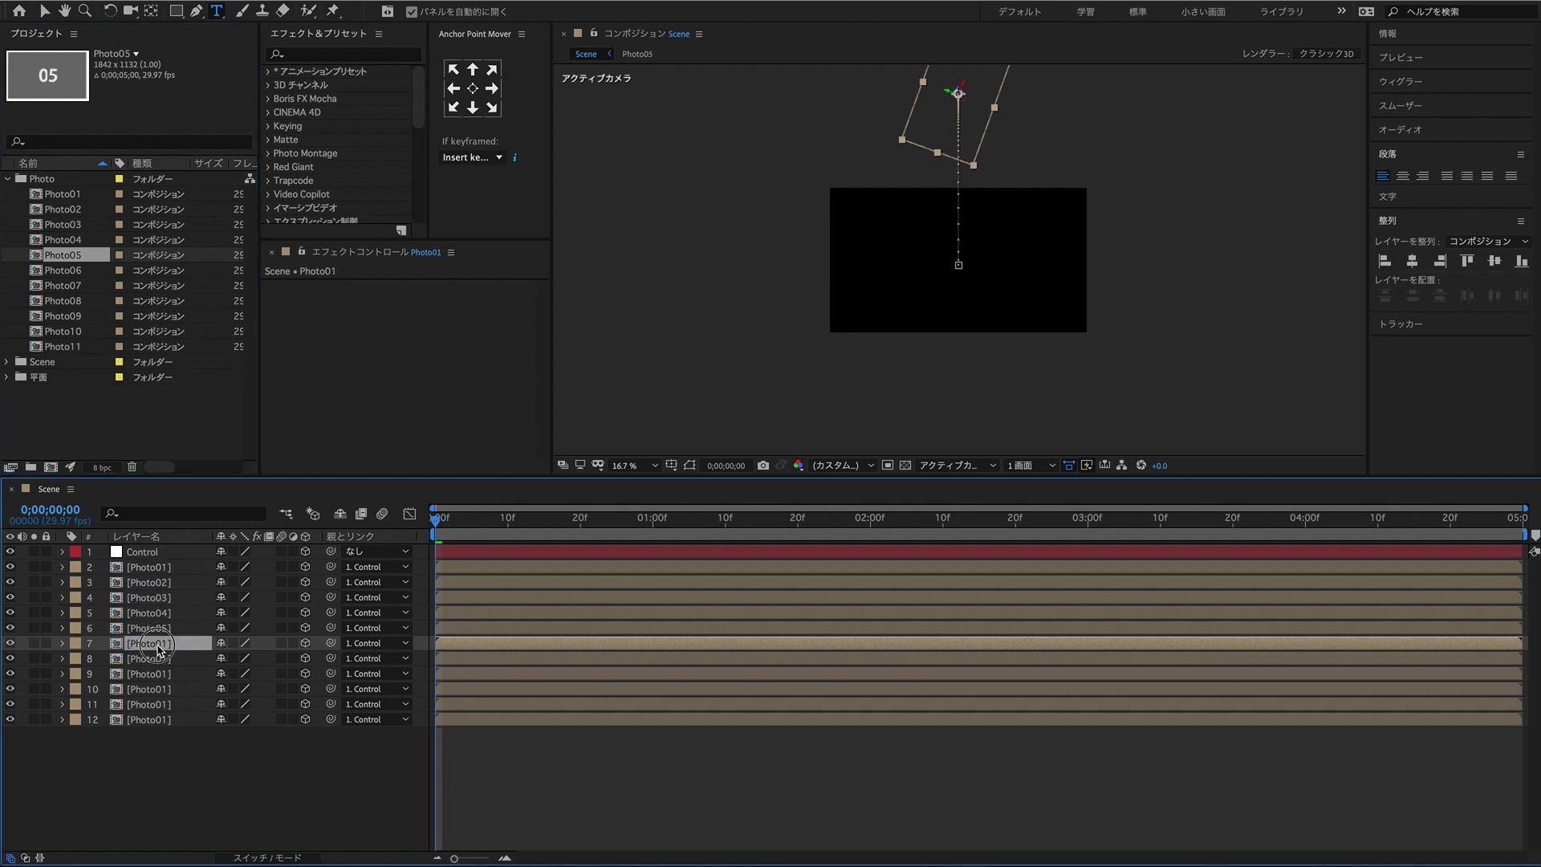
click(86, 279)
drag(86, 279, 167, 645)
click(161, 662)
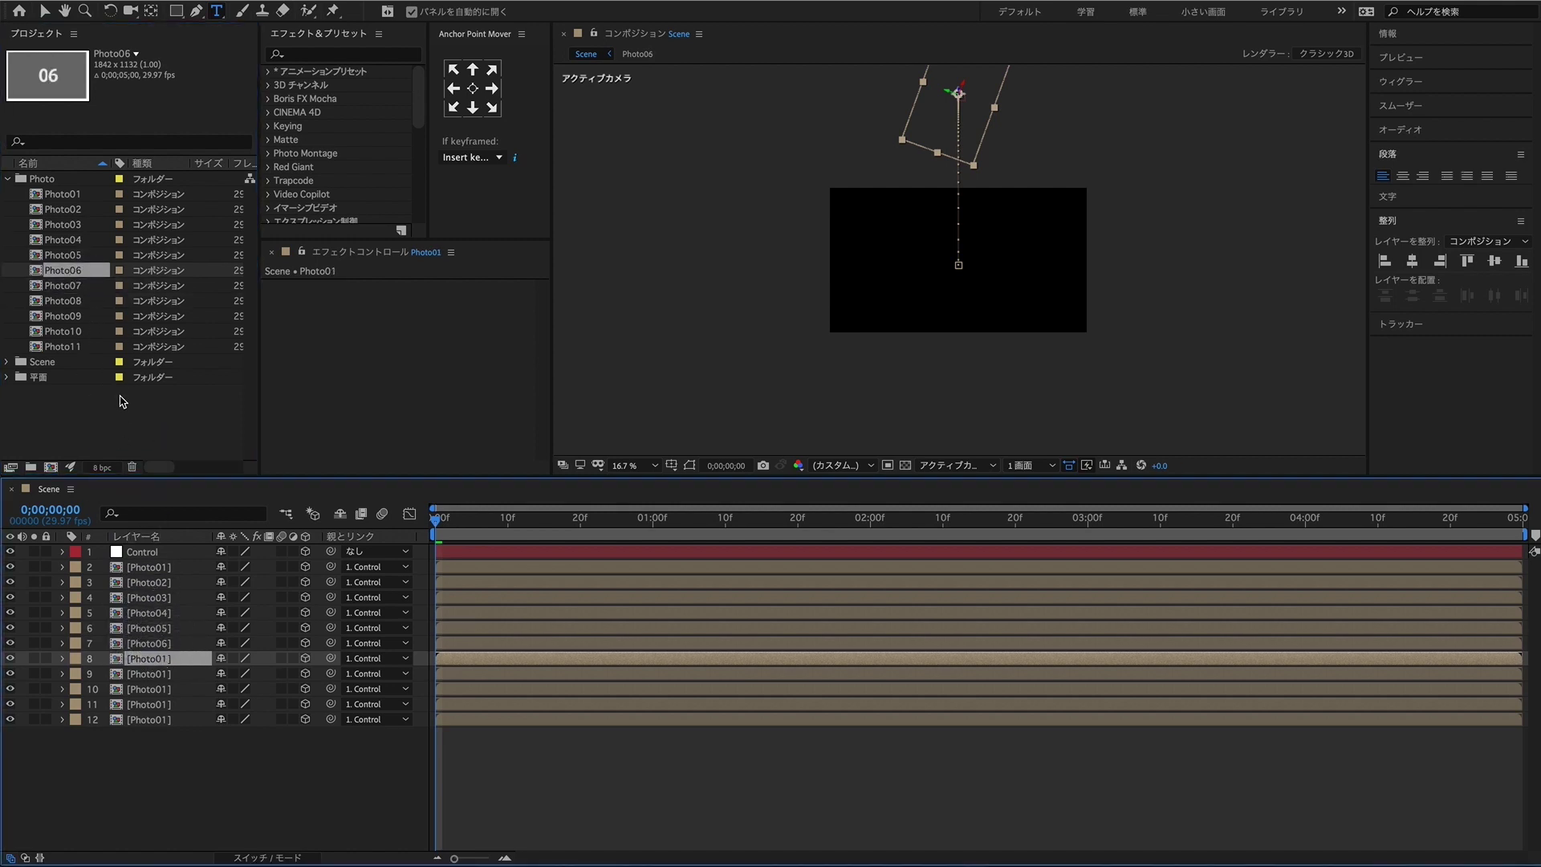
click(84, 291)
drag(85, 291, 169, 662)
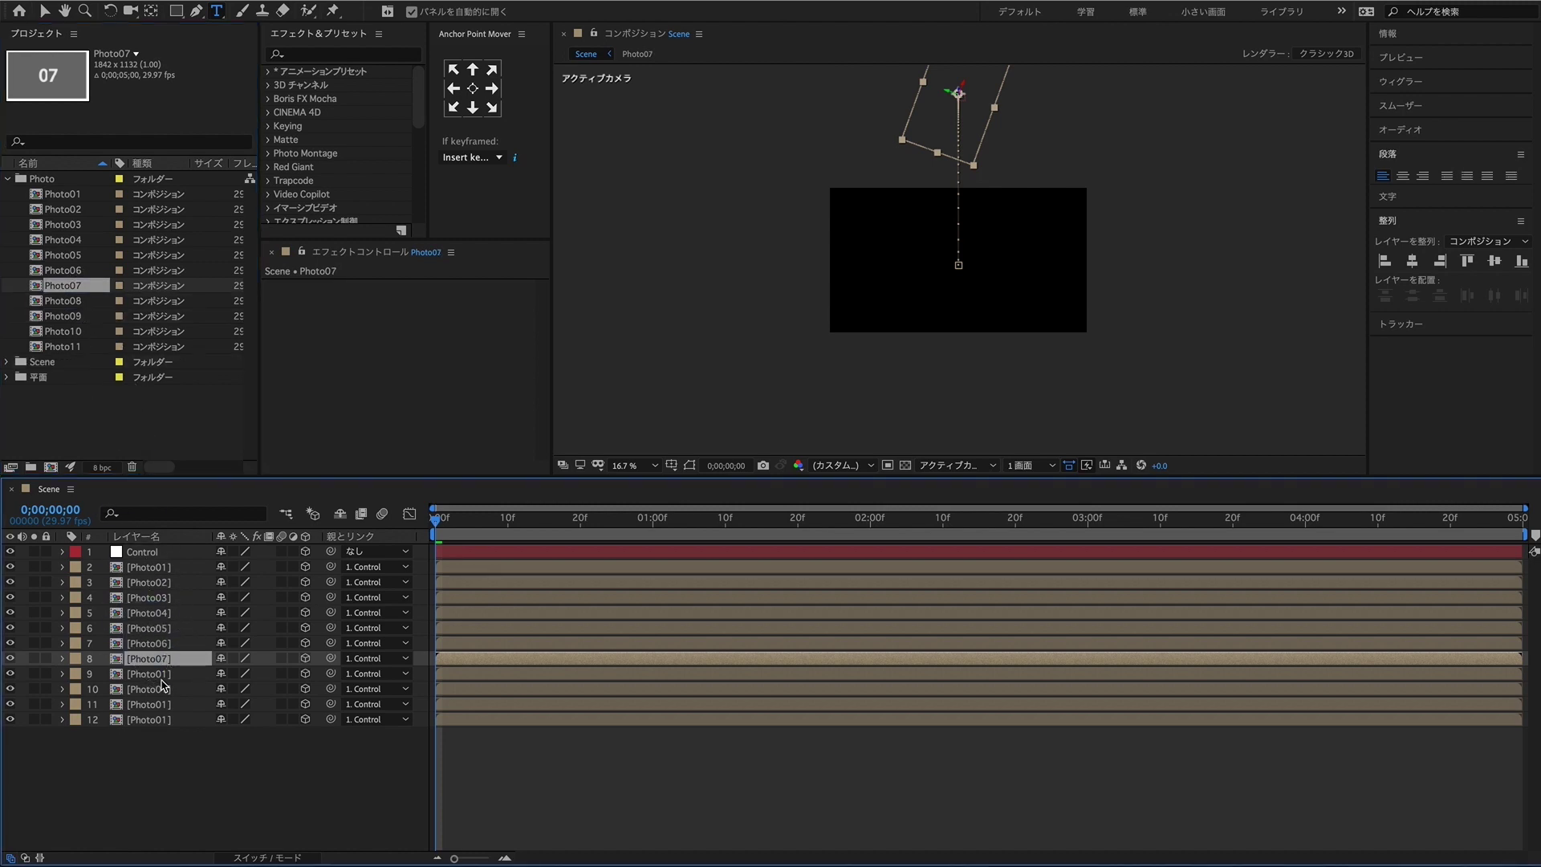
Step: Replace the source of layer 9 with Photo08 and of layer 10 with Photo09
click(165, 677)
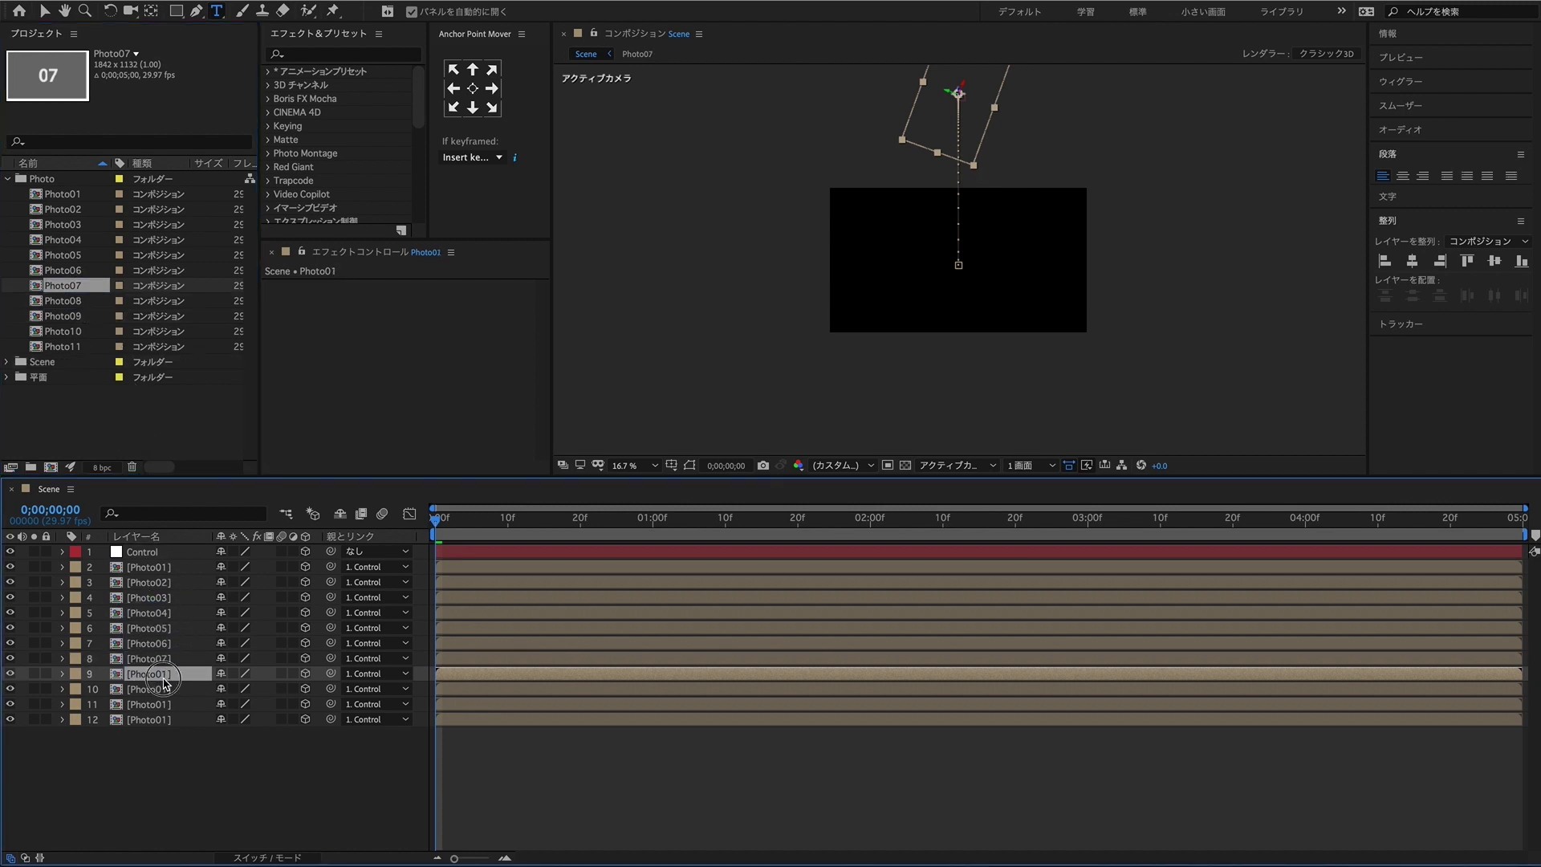
click(86, 308)
drag(86, 308, 173, 676)
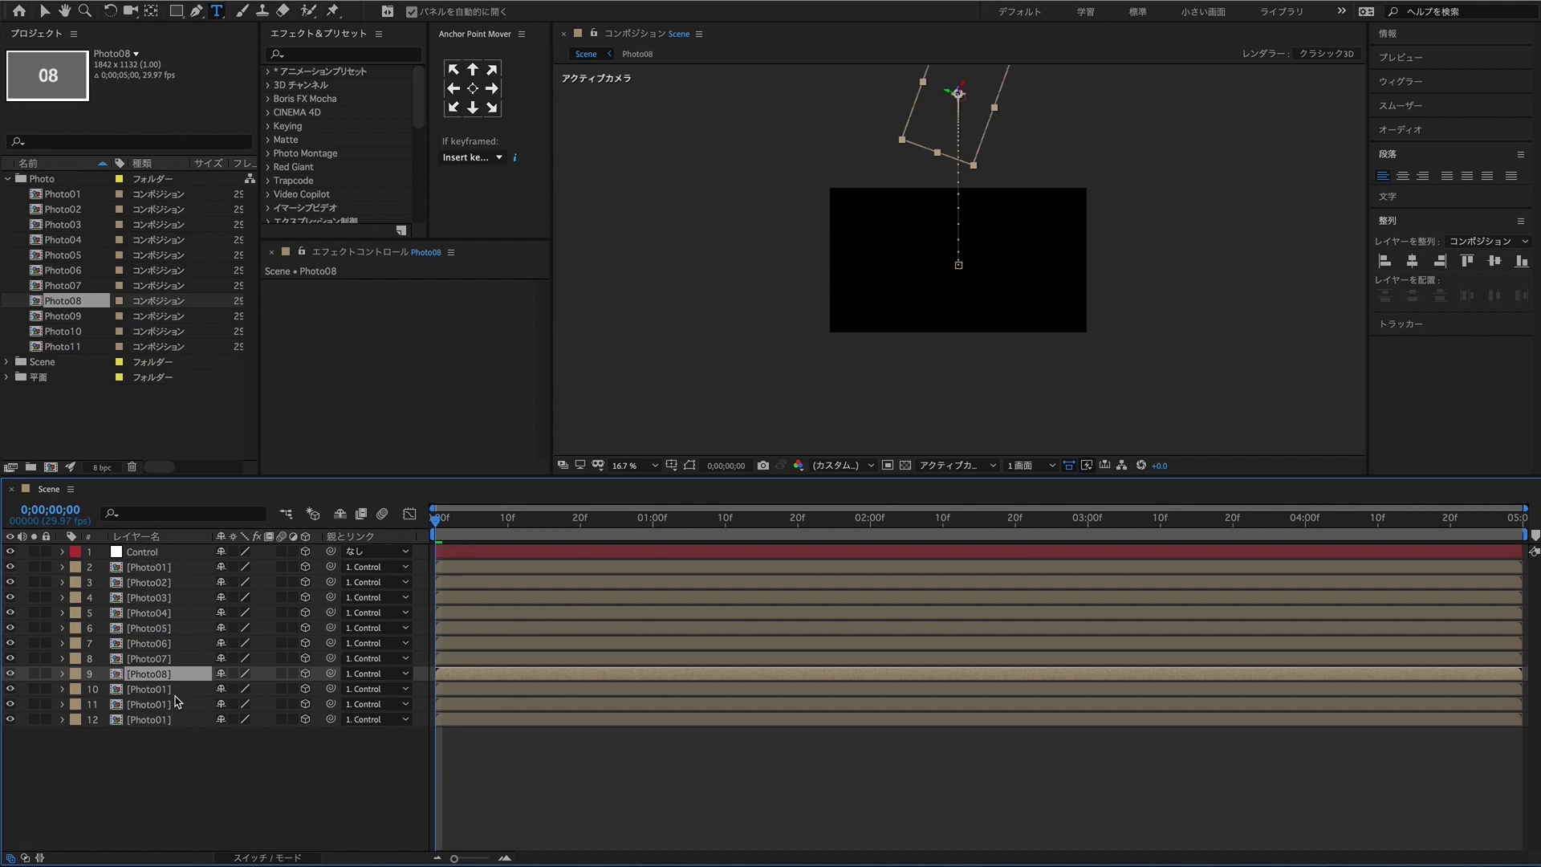
click(169, 692)
click(90, 321)
drag(88, 321, 169, 690)
Step: Replace the sources of layers 11 and 12 with Photo10 and Photo11, and collapse the Photo folder in the project
click(168, 707)
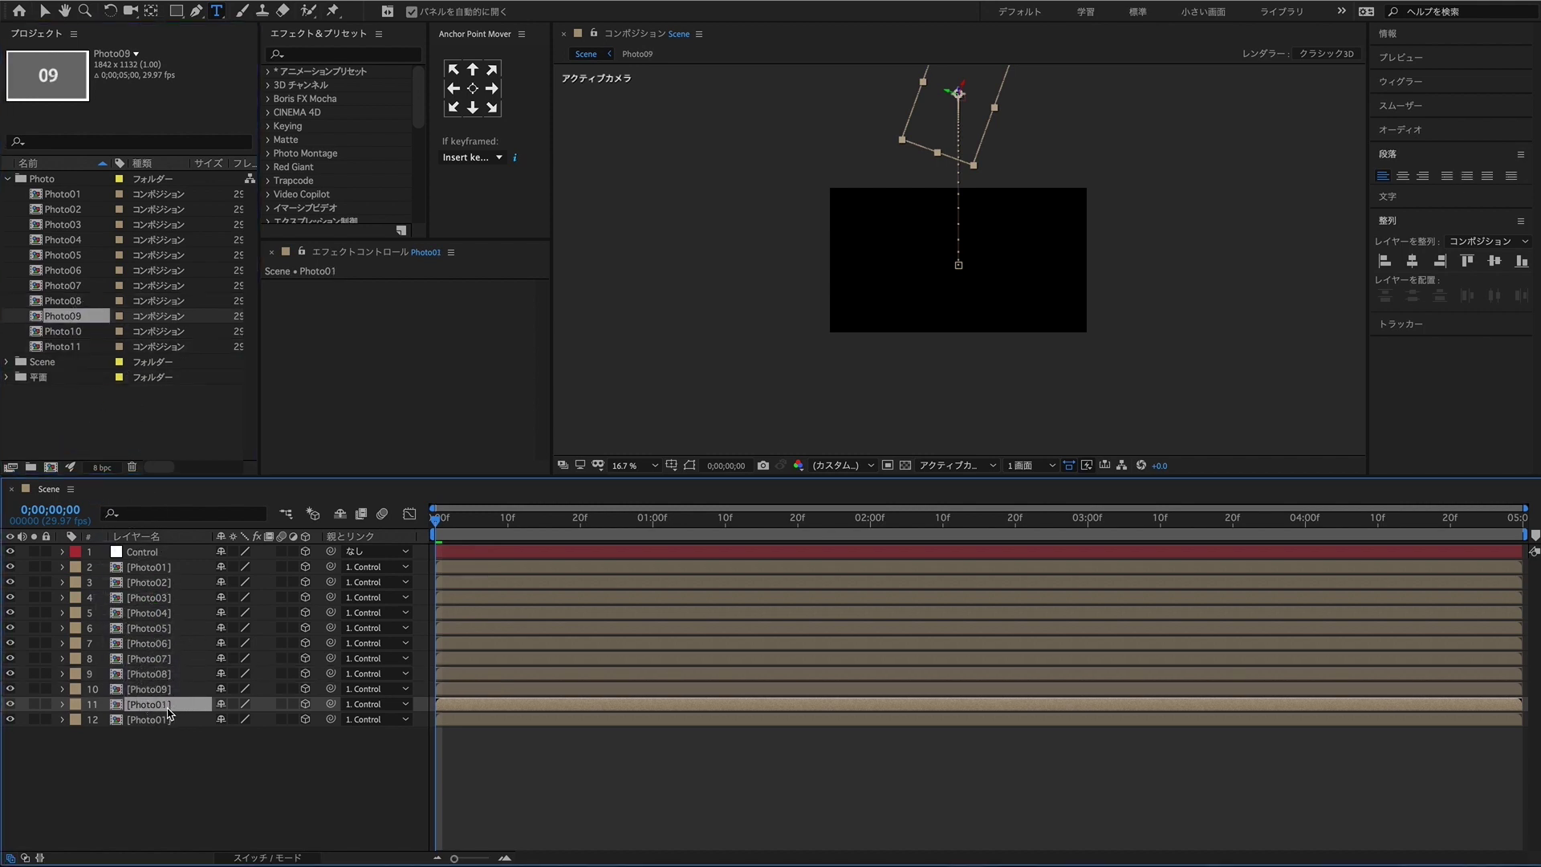
click(90, 340)
drag(90, 340, 163, 728)
click(161, 721)
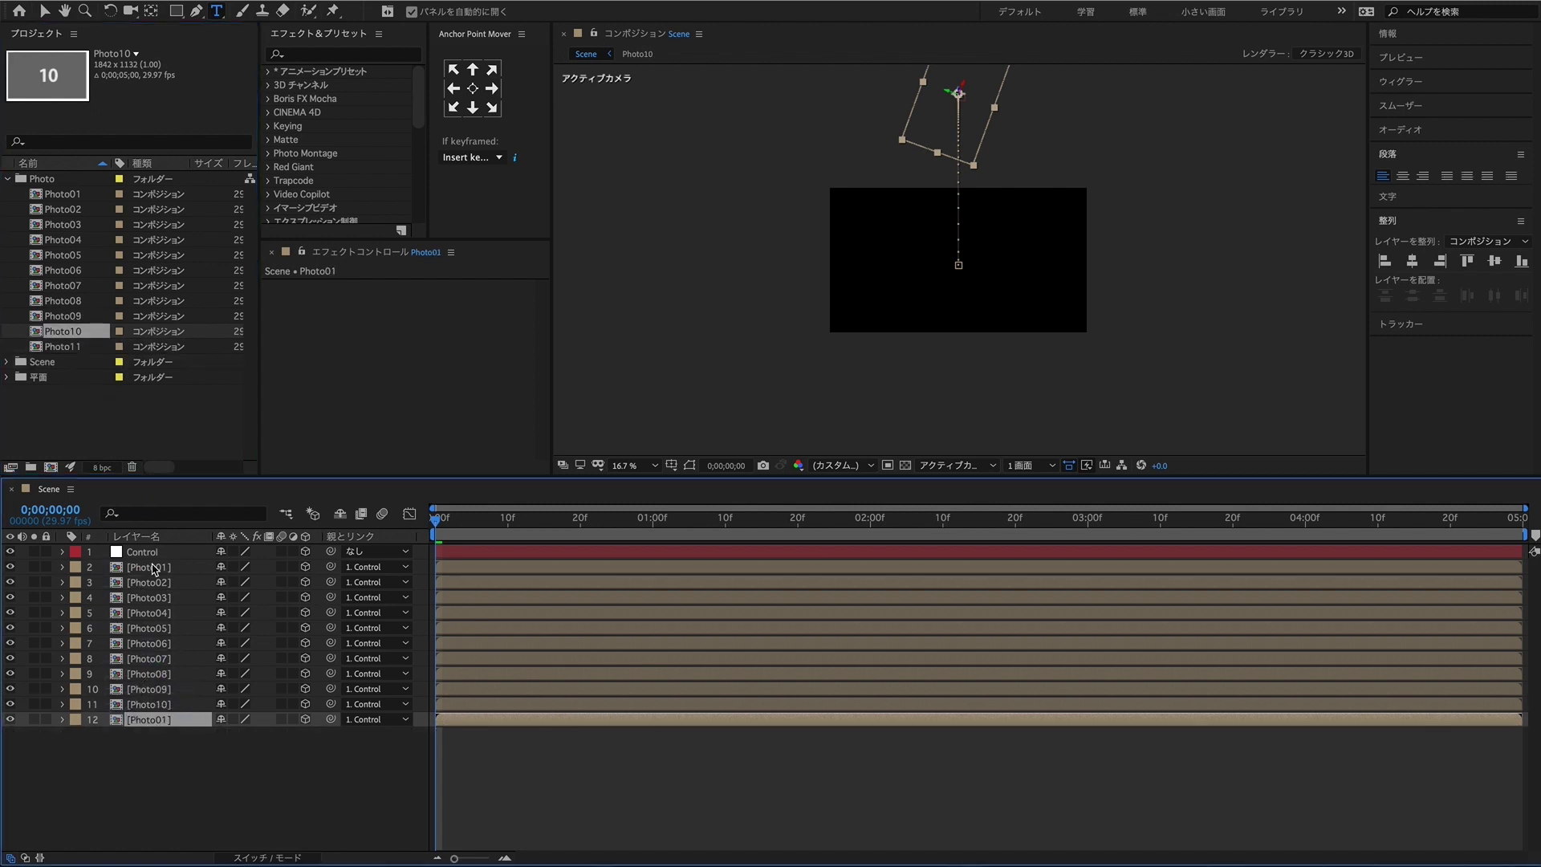
click(90, 346)
drag(90, 346, 166, 720)
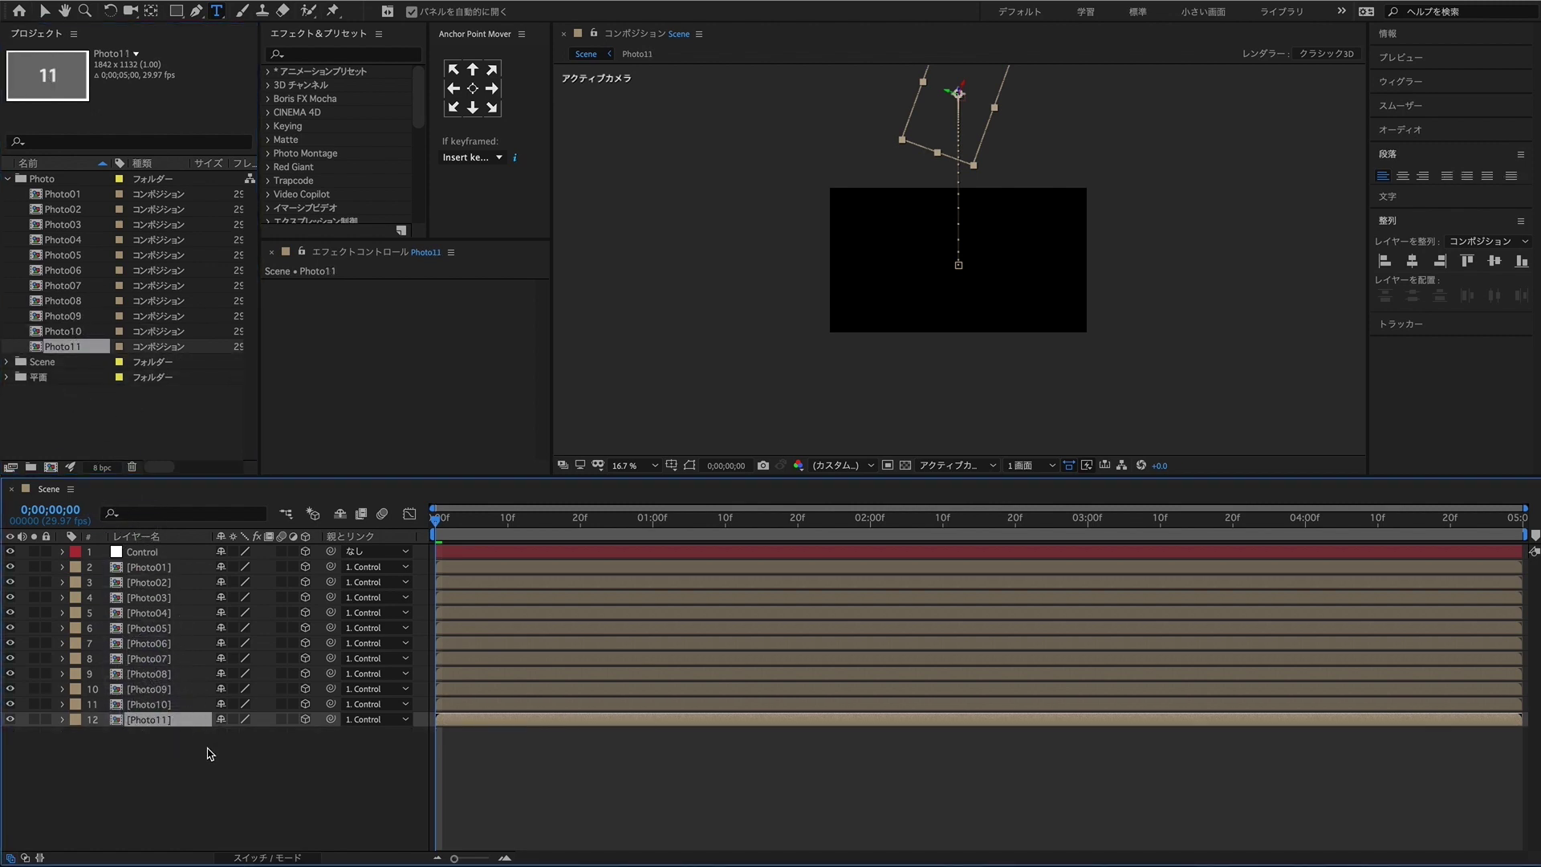
click(8, 178)
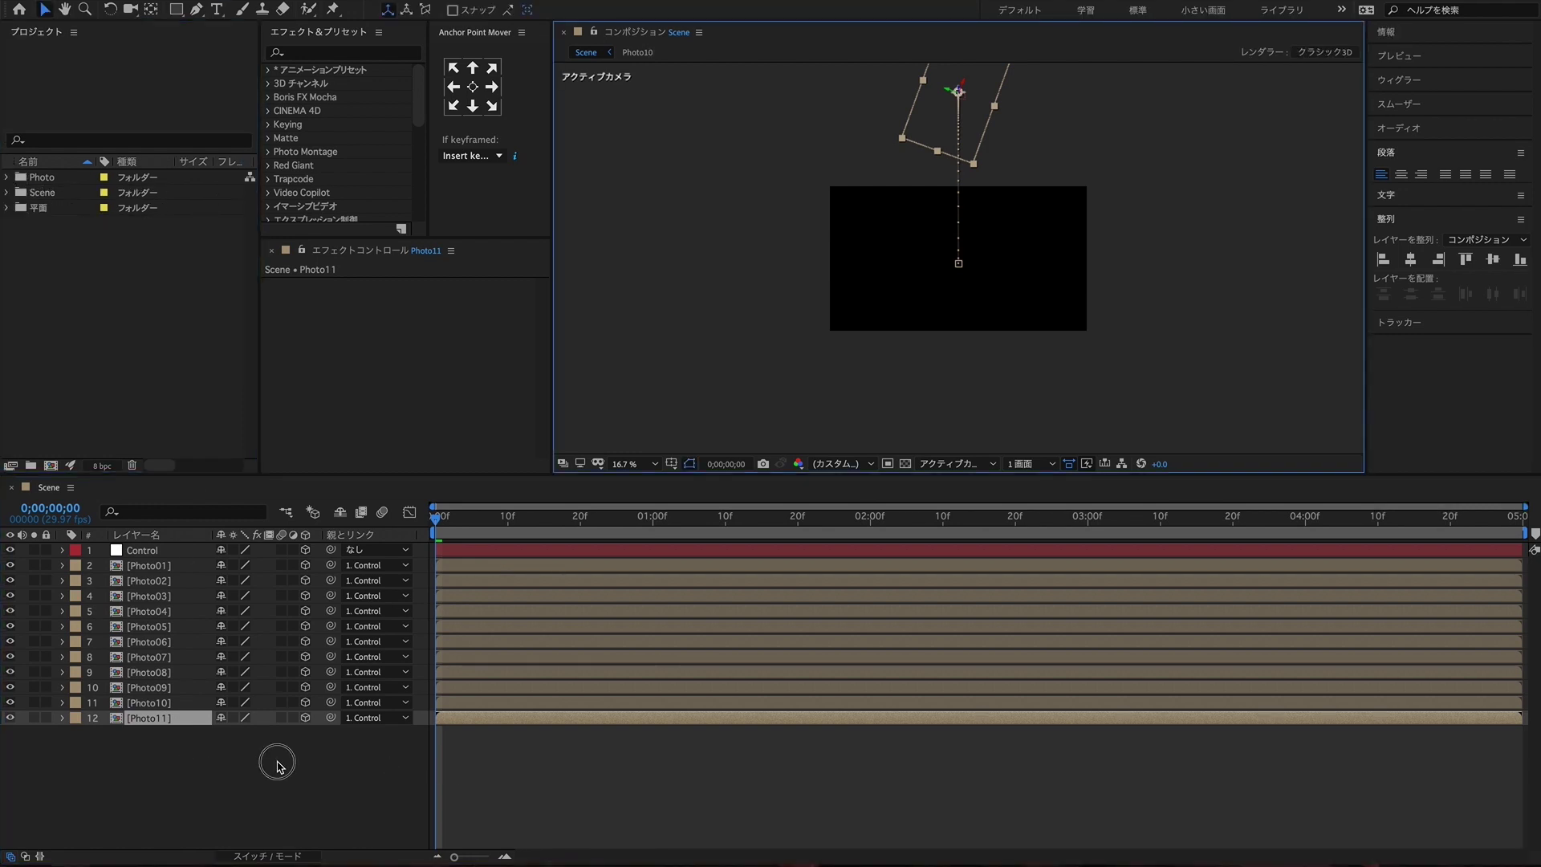
Step: Create a black 3840 x 2160 px solid named BG and place it beneath all the photo layers
click(277, 764)
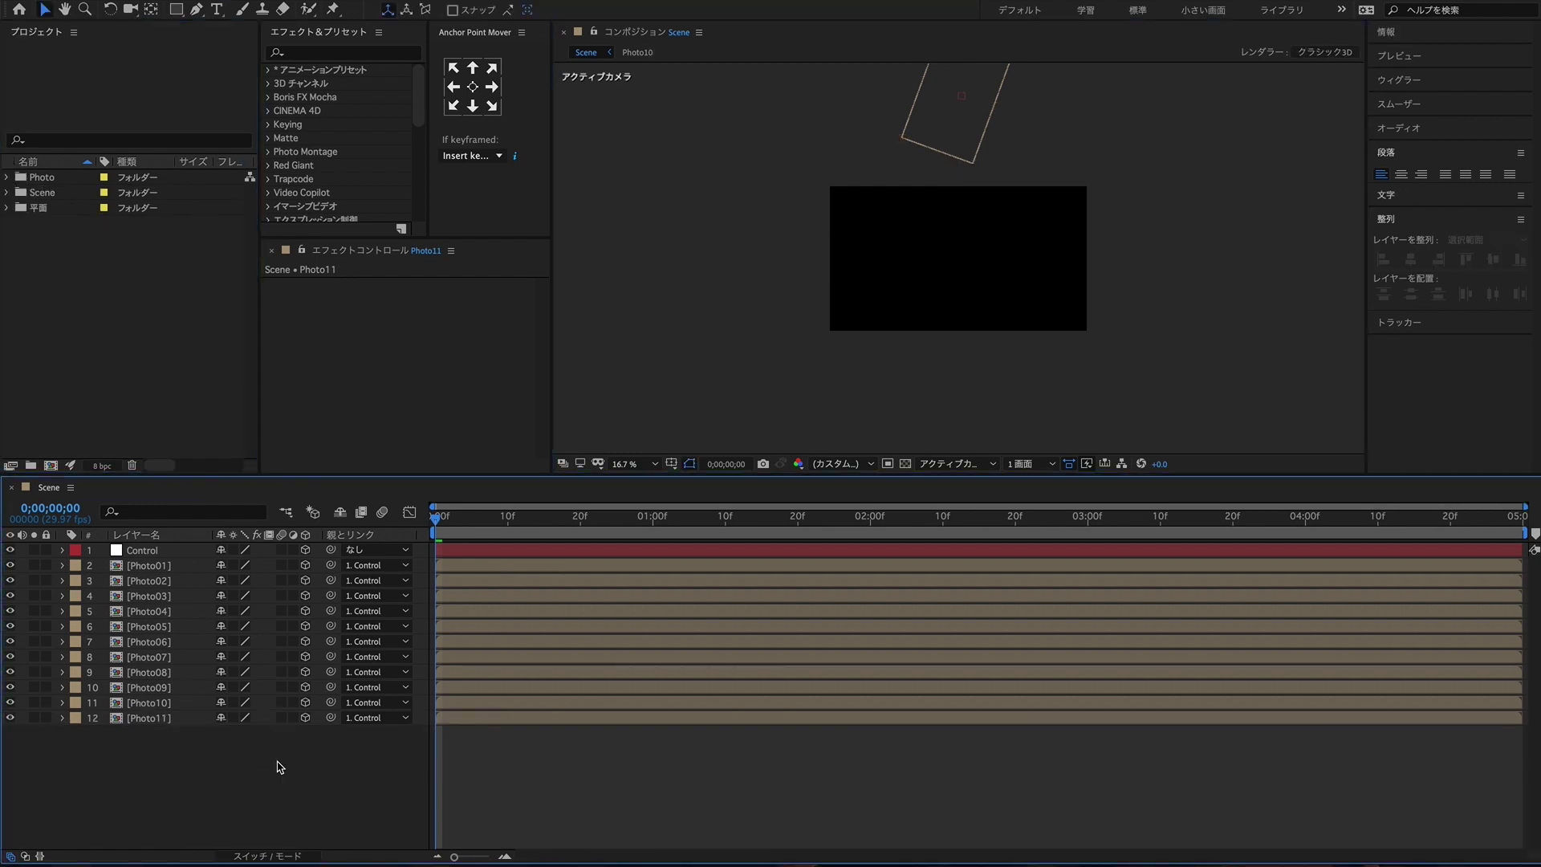
right_click(280, 768)
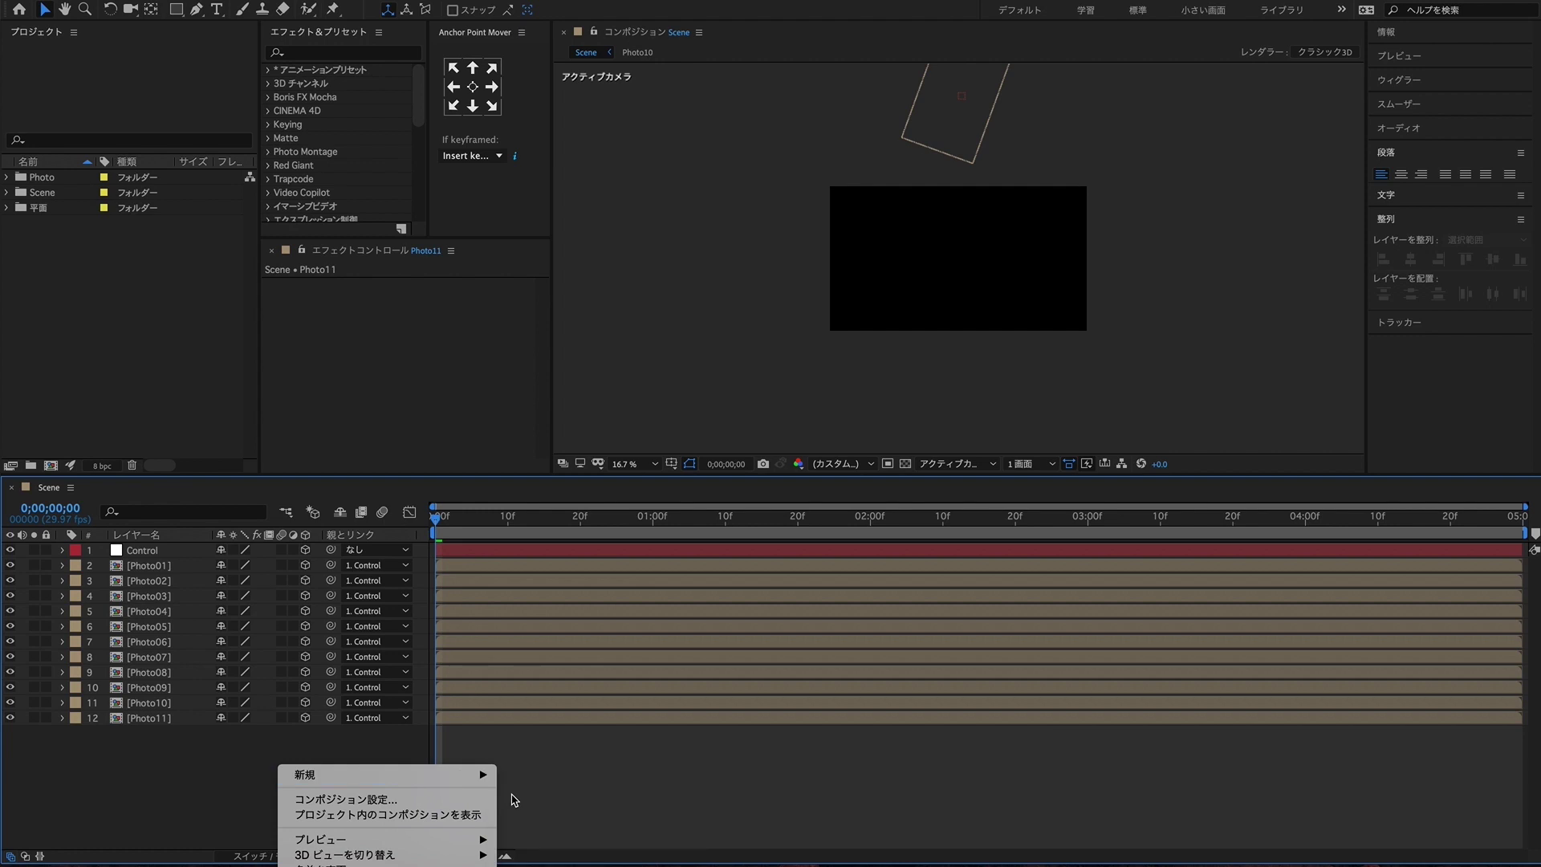
mouse_move(481, 774)
click(545, 812)
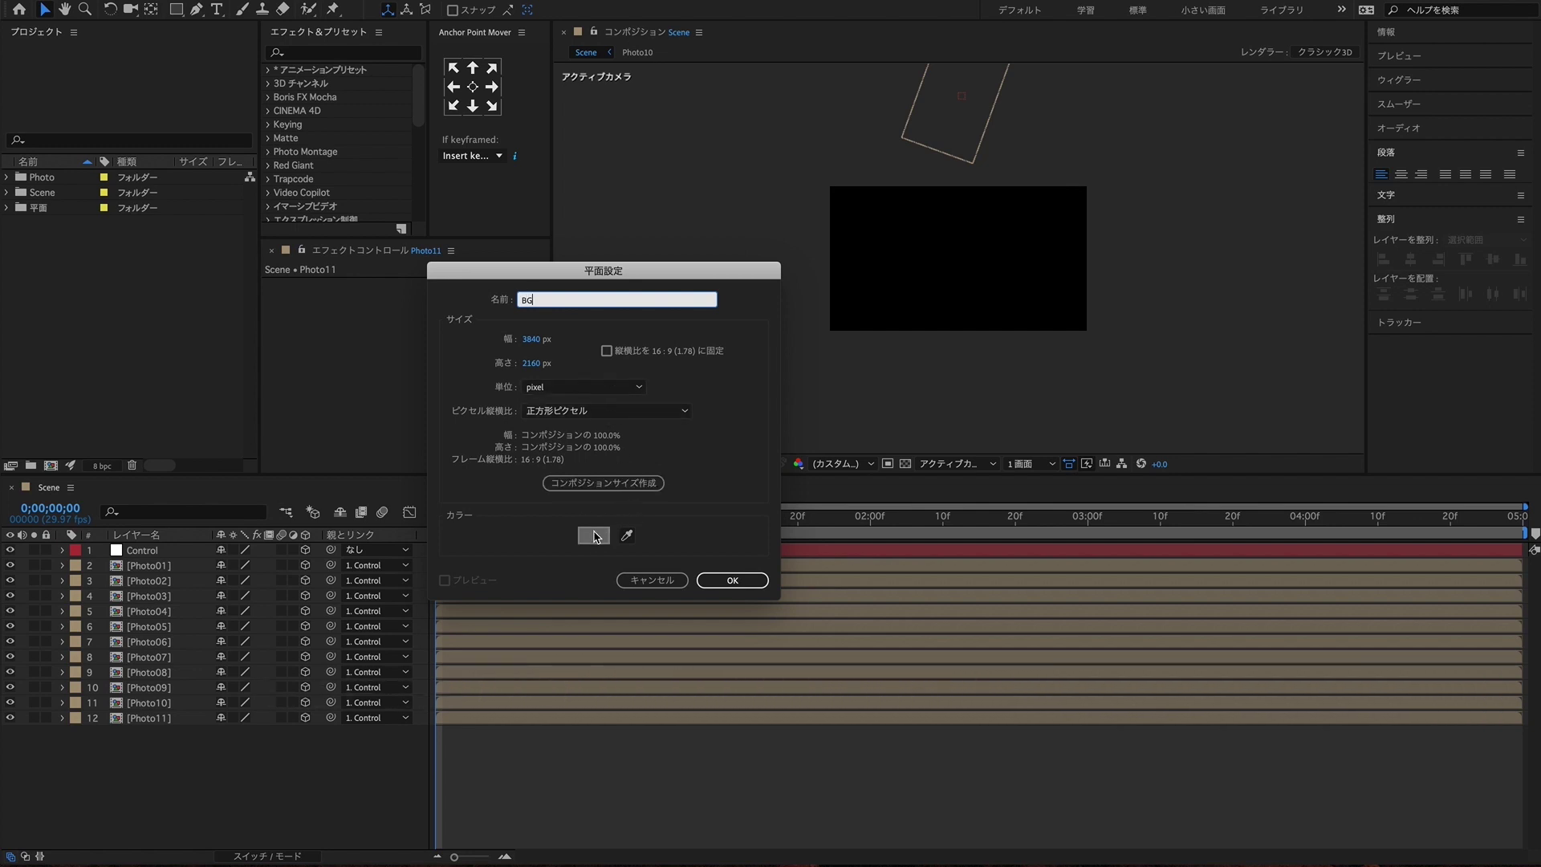
click(595, 536)
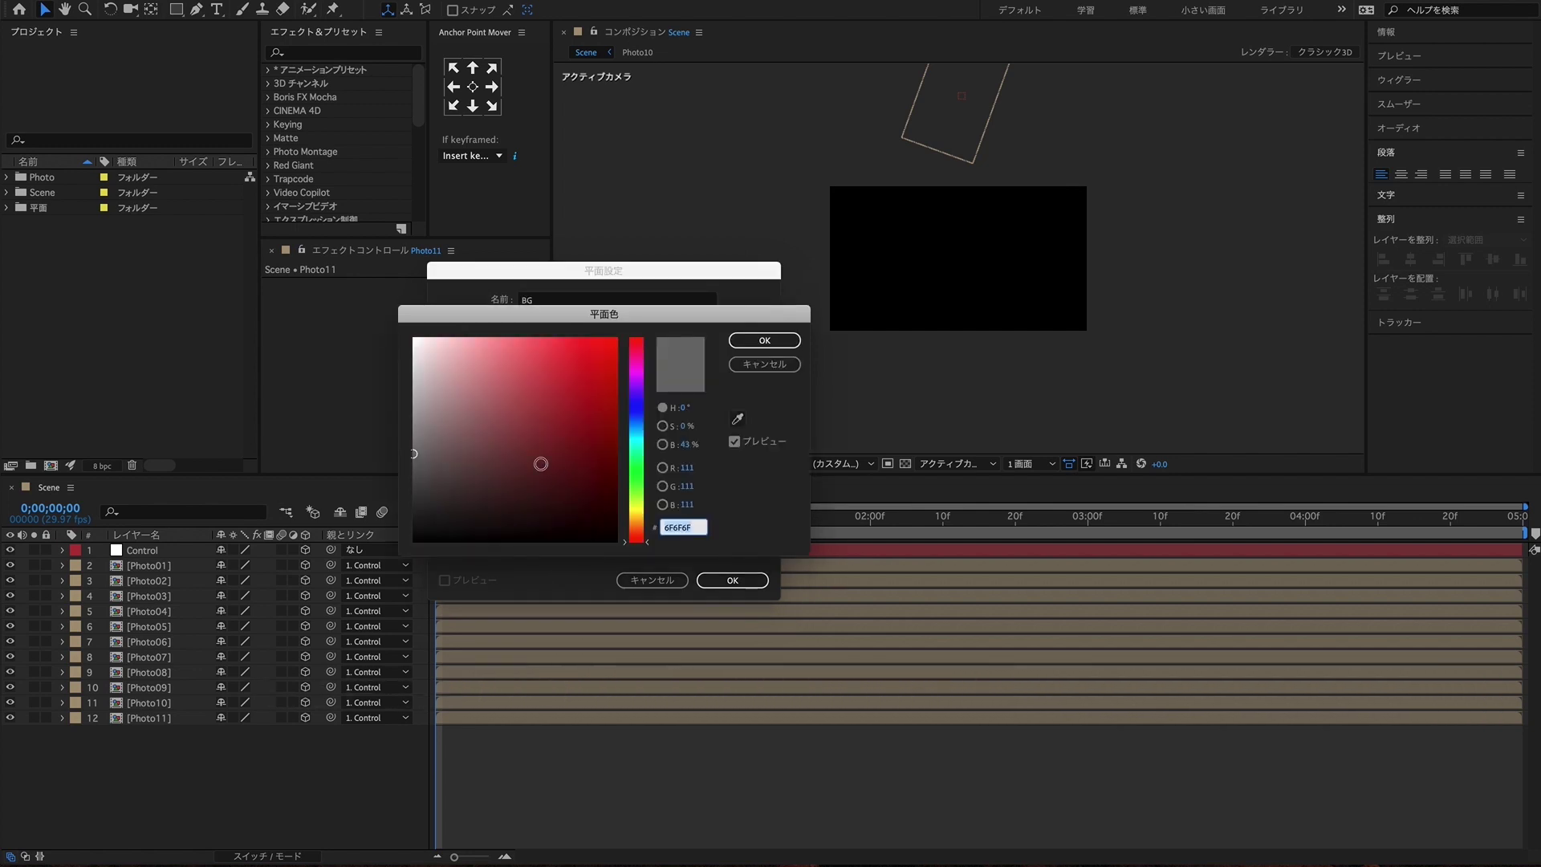
click(764, 340)
click(732, 579)
drag(191, 550, 178, 747)
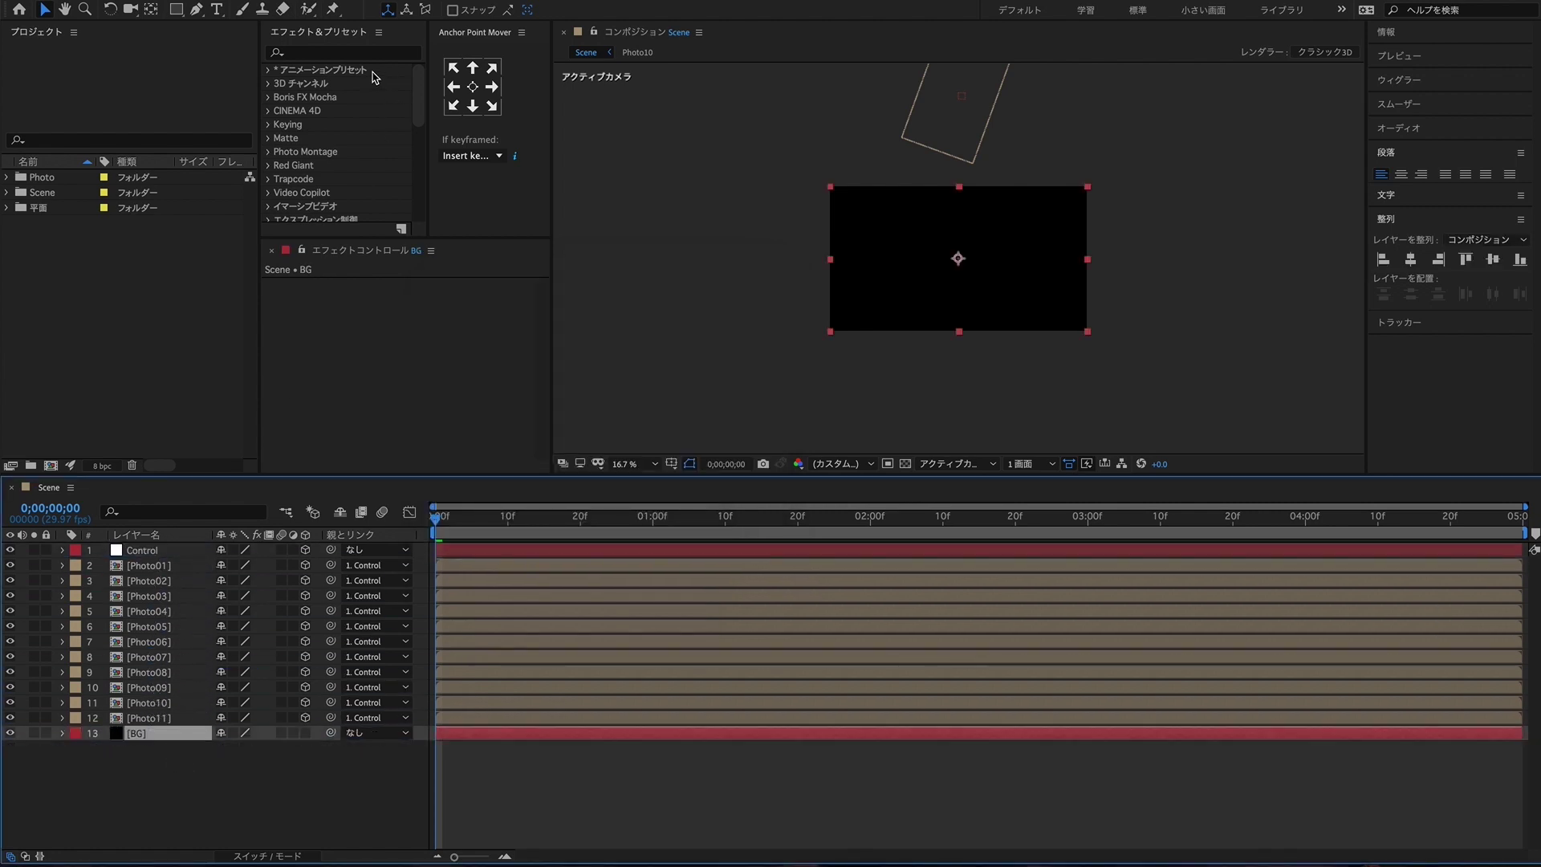
Step: Find the グラデーション (Gradient Ramp) effect by searching for グラ and apply it to the BG layer
click(331, 53)
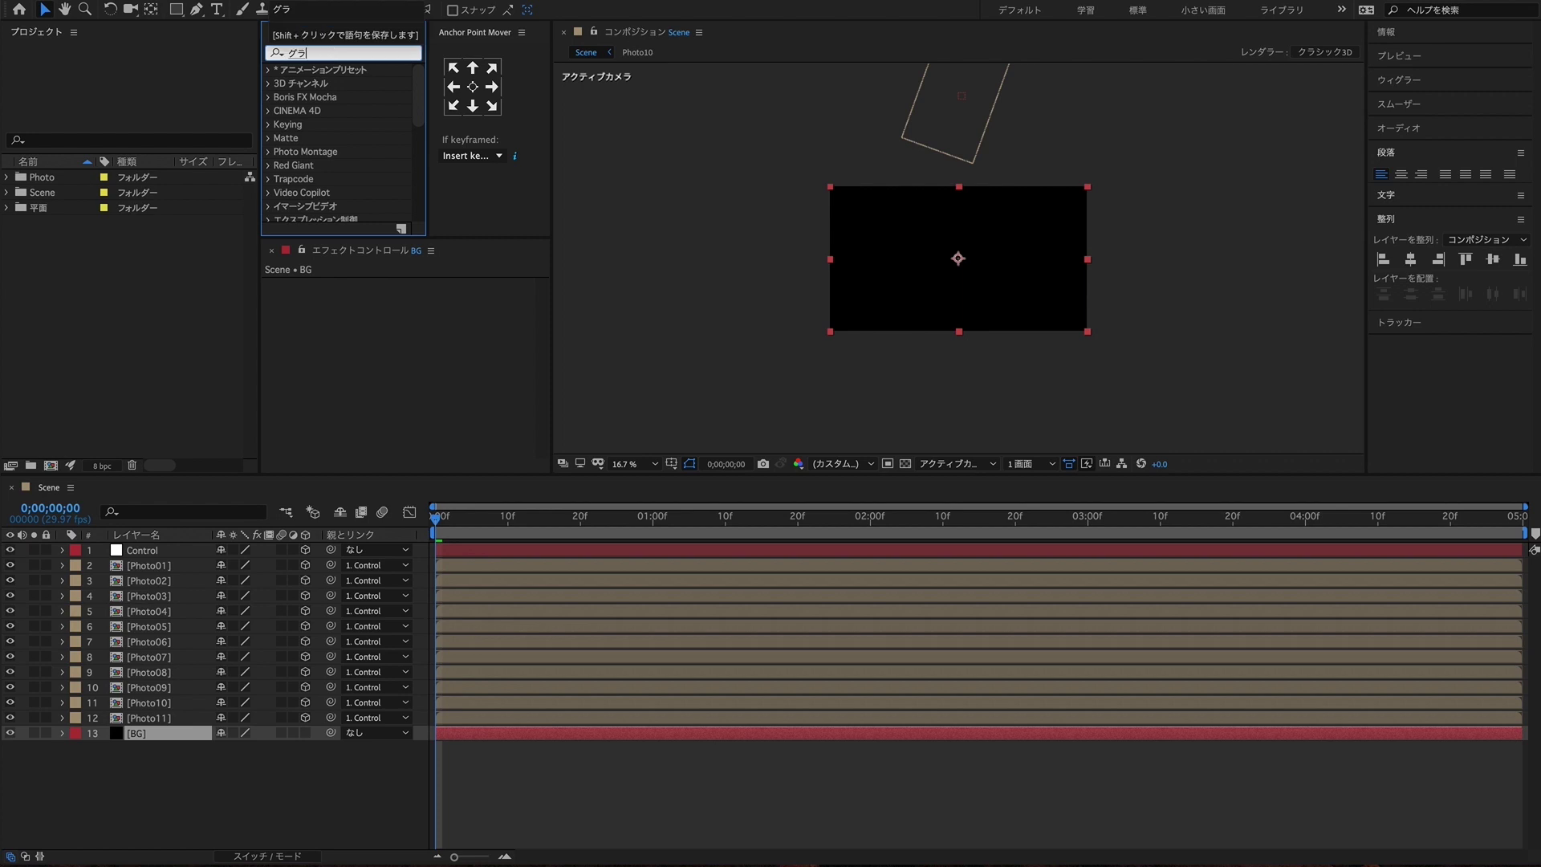
text(グラ)
key(Return)
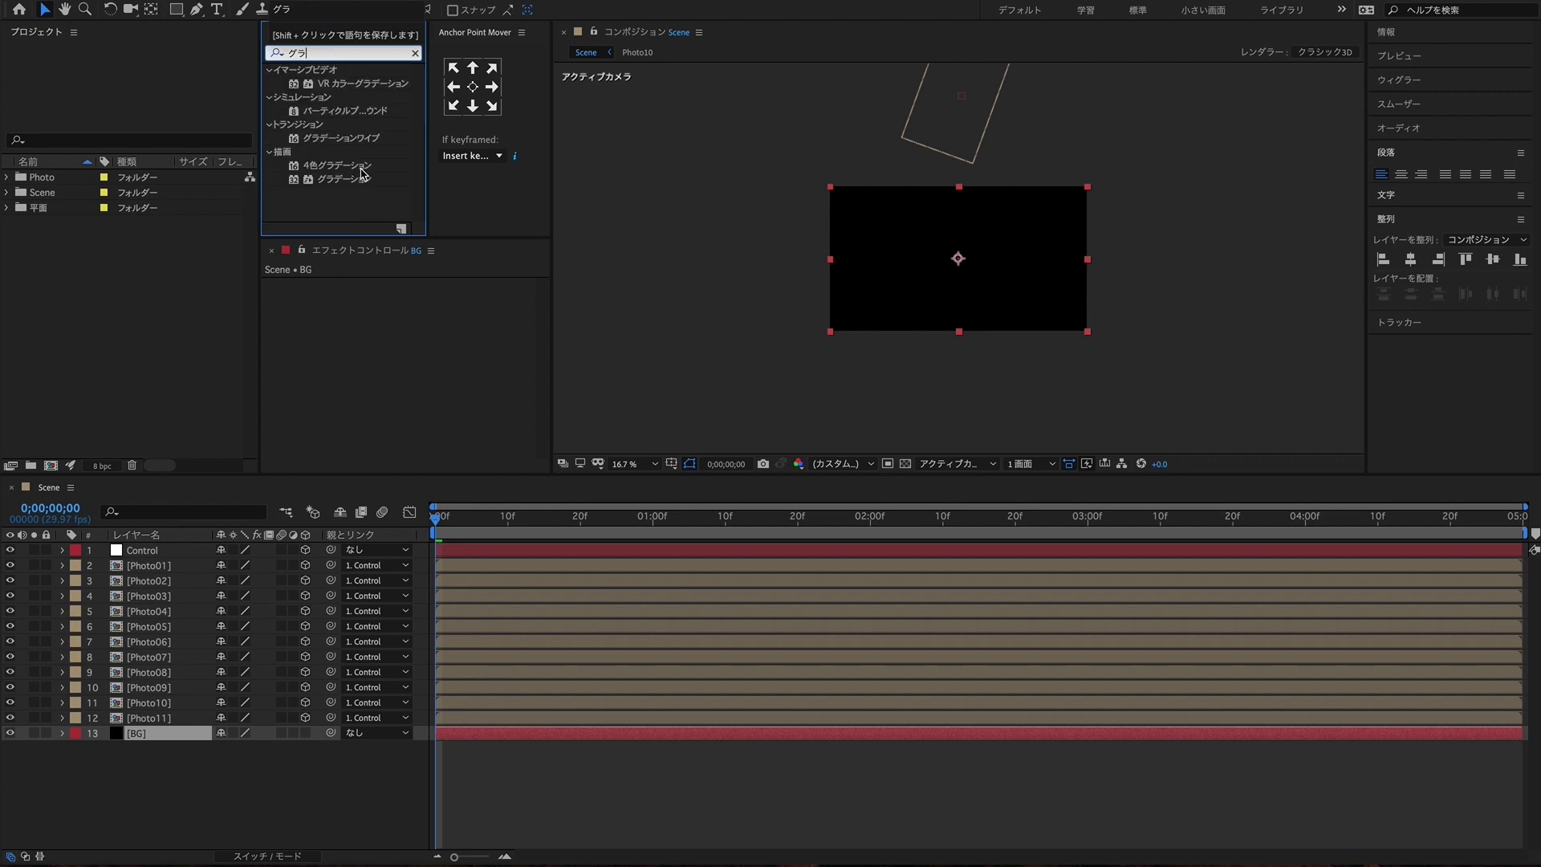
drag(349, 186, 207, 733)
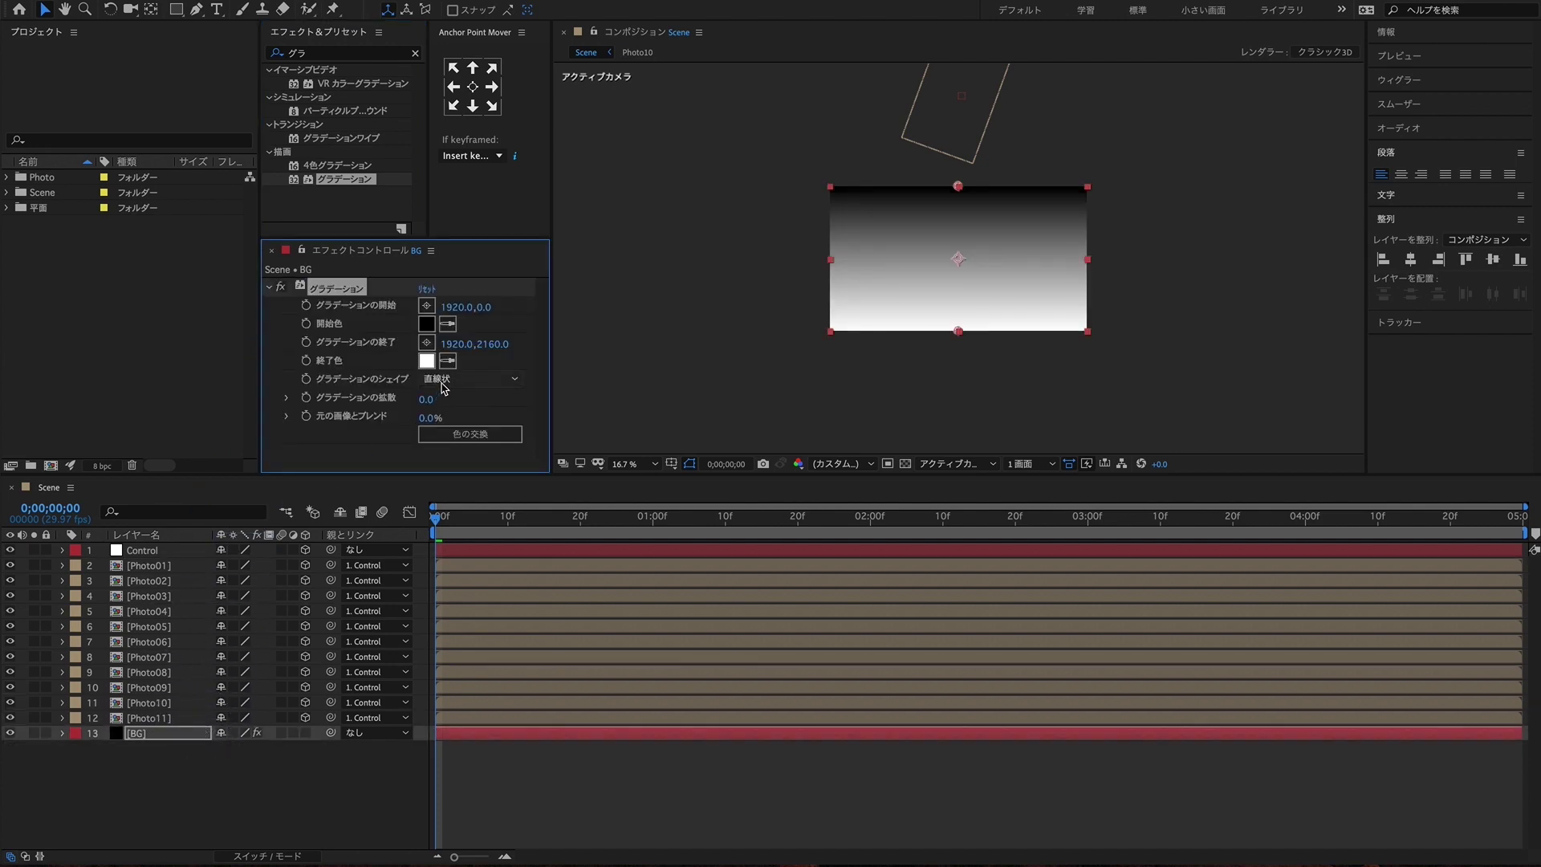
Step: Set the BG gradient's start color to white and end color to black, and move its end point down to about 1956, 3516
click(431, 332)
drag(498, 384, 393, 322)
click(764, 341)
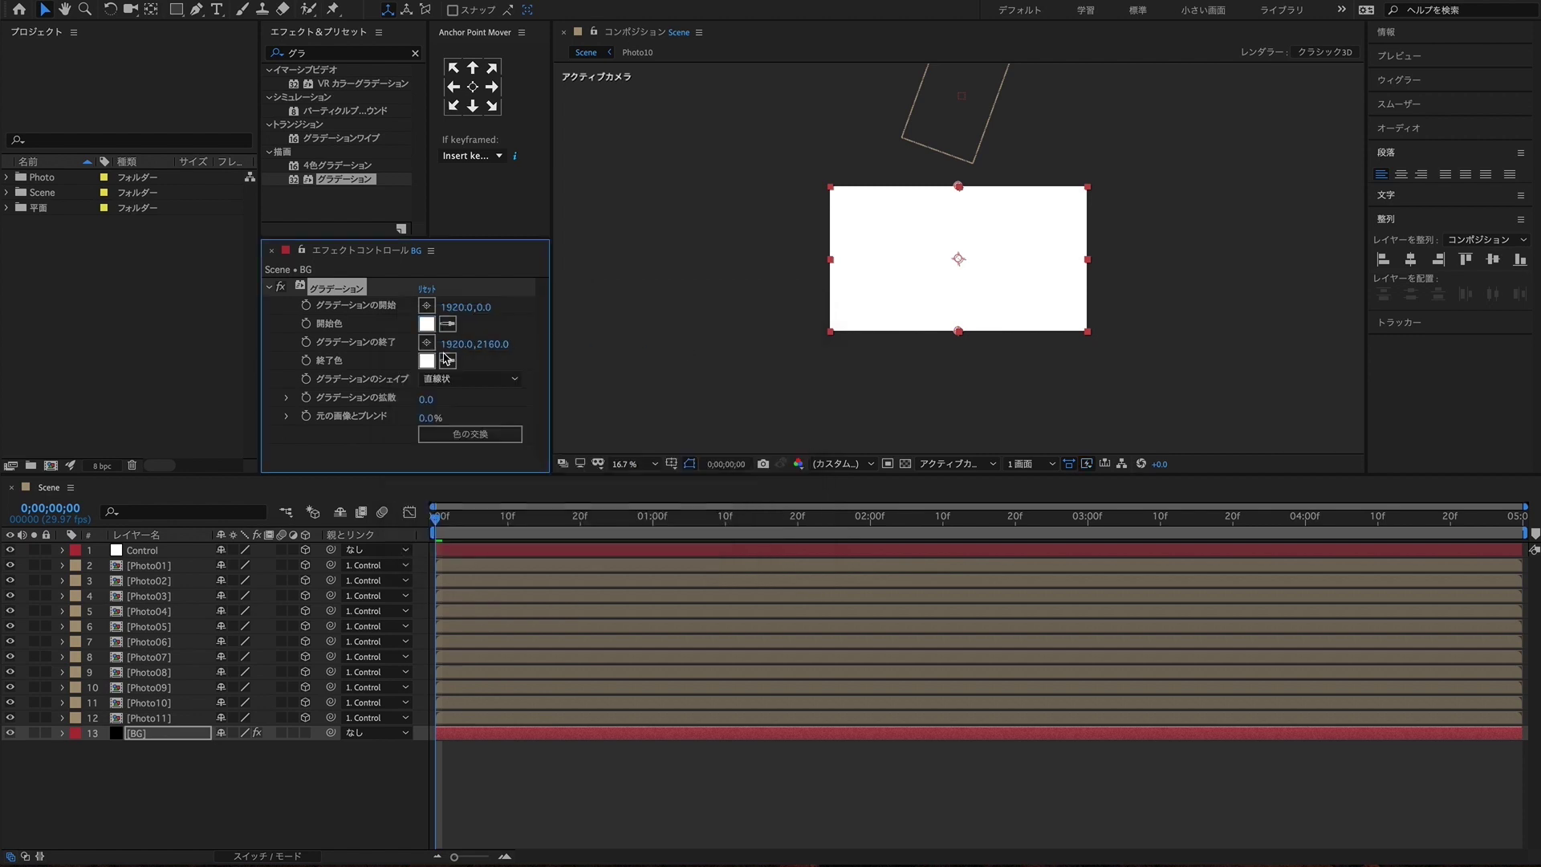
click(431, 360)
drag(543, 385, 368, 561)
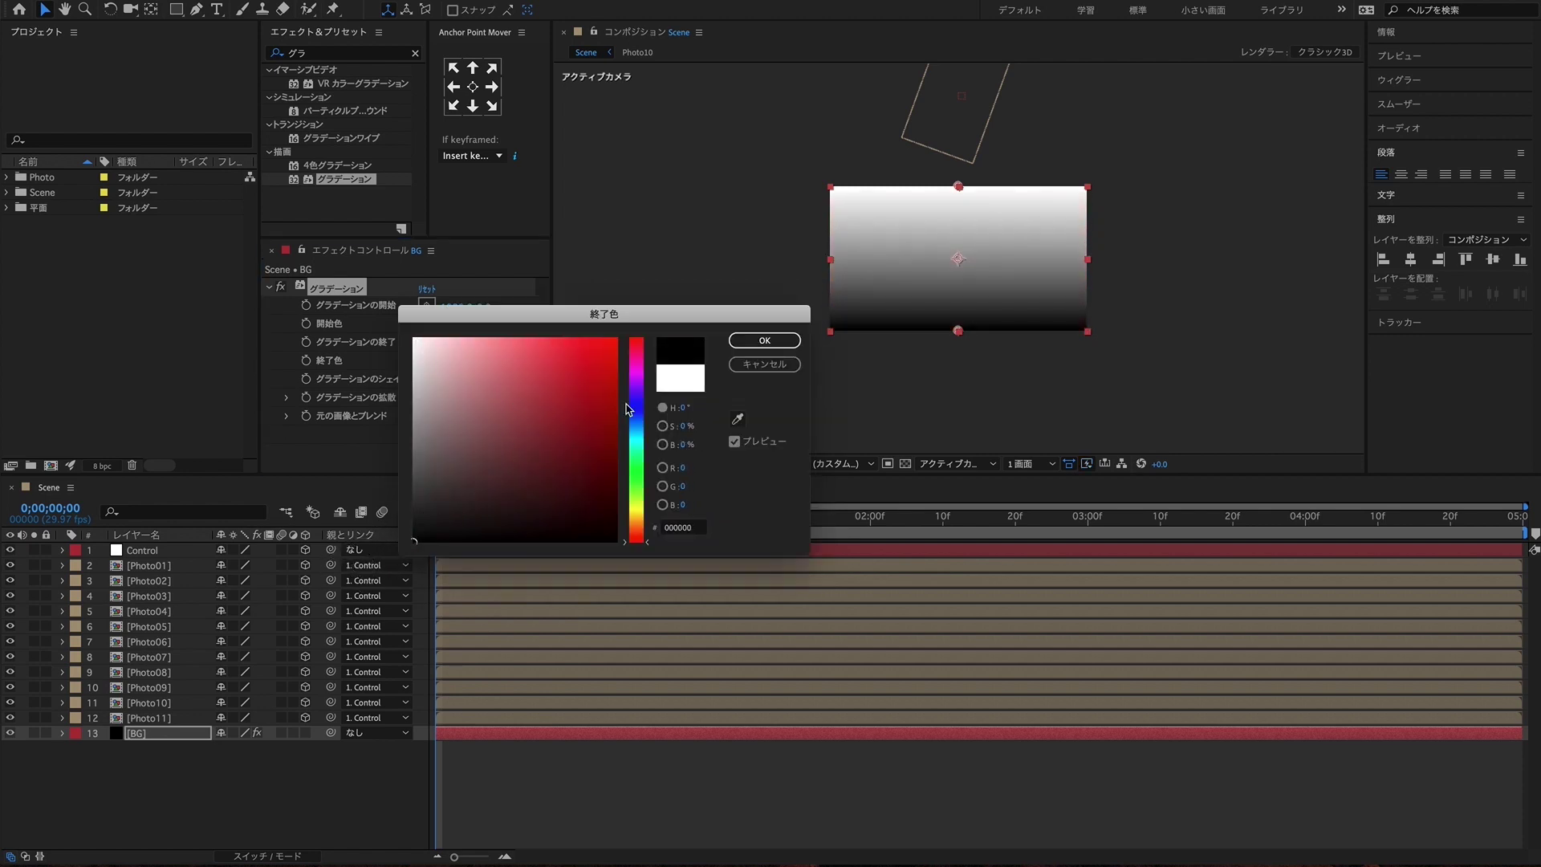
click(752, 343)
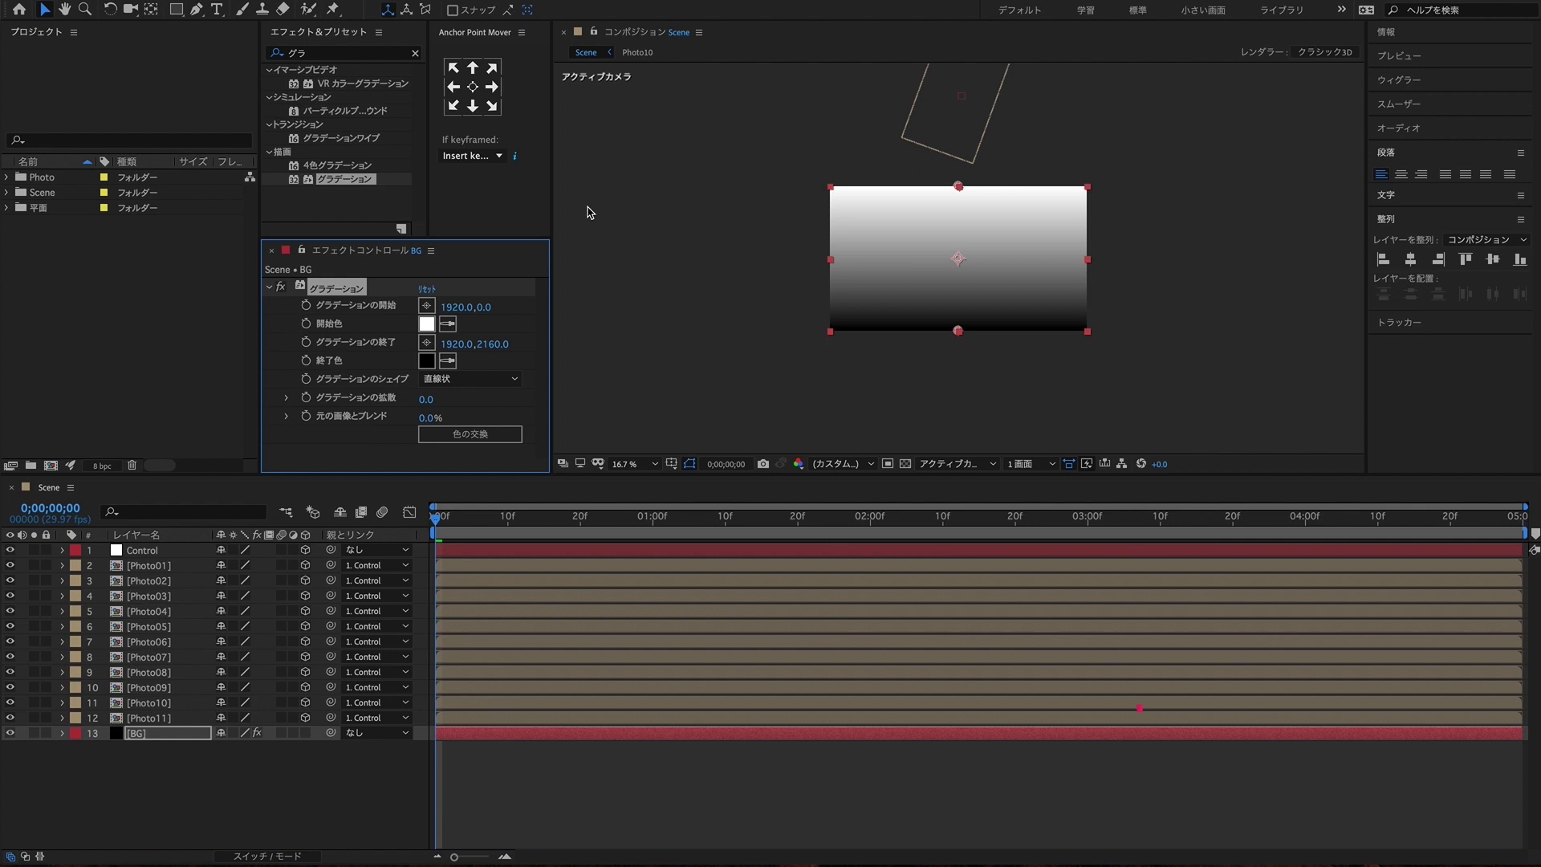
drag(958, 331, 963, 419)
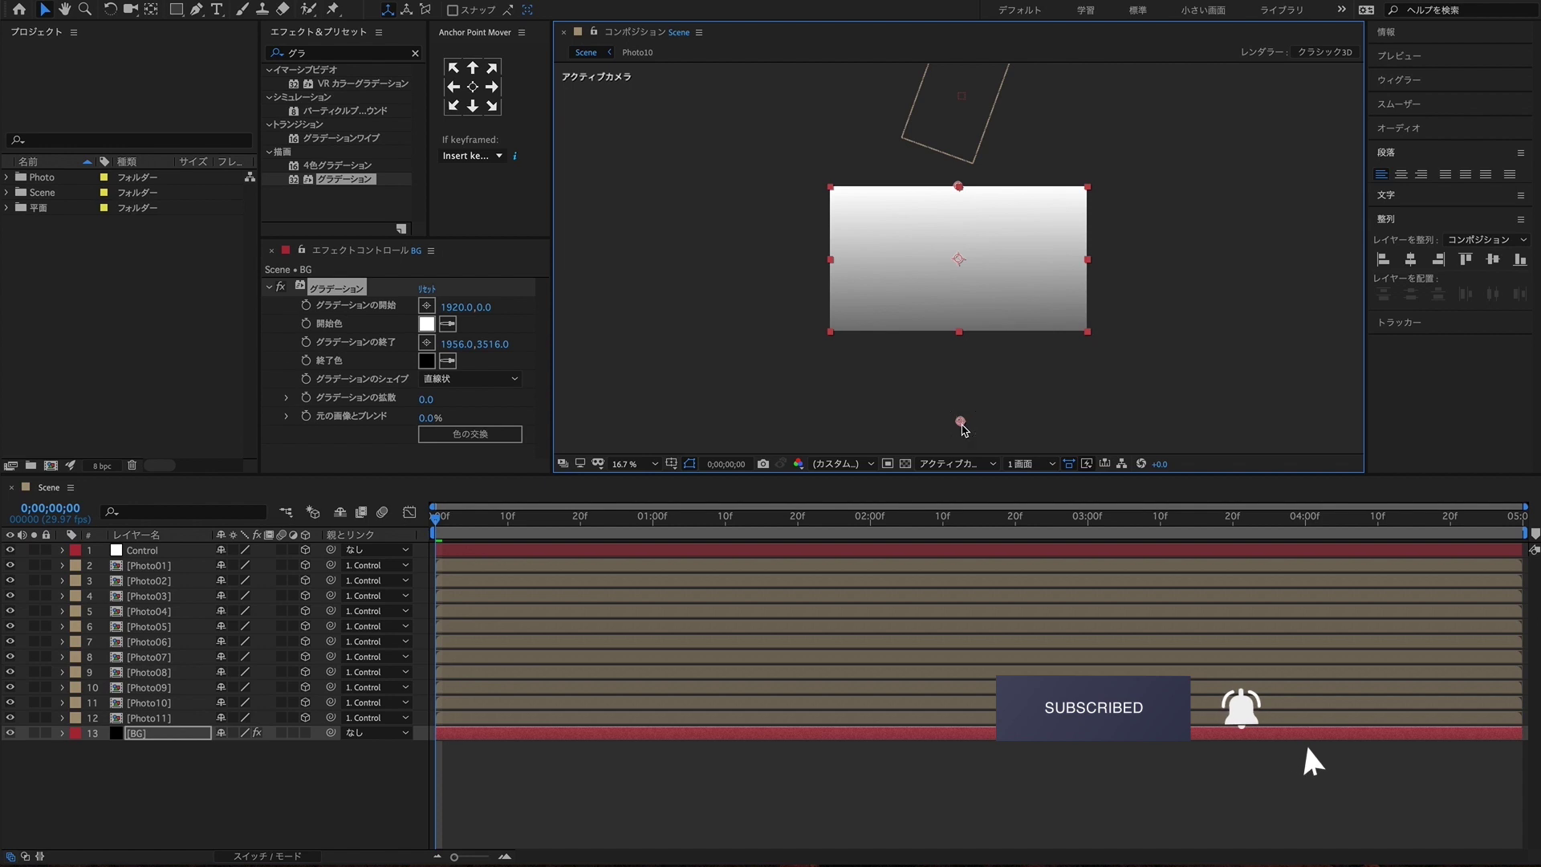
Step: Show the composition at 25% and preview the photo animation over the gradient background from the first frame
click(439, 523)
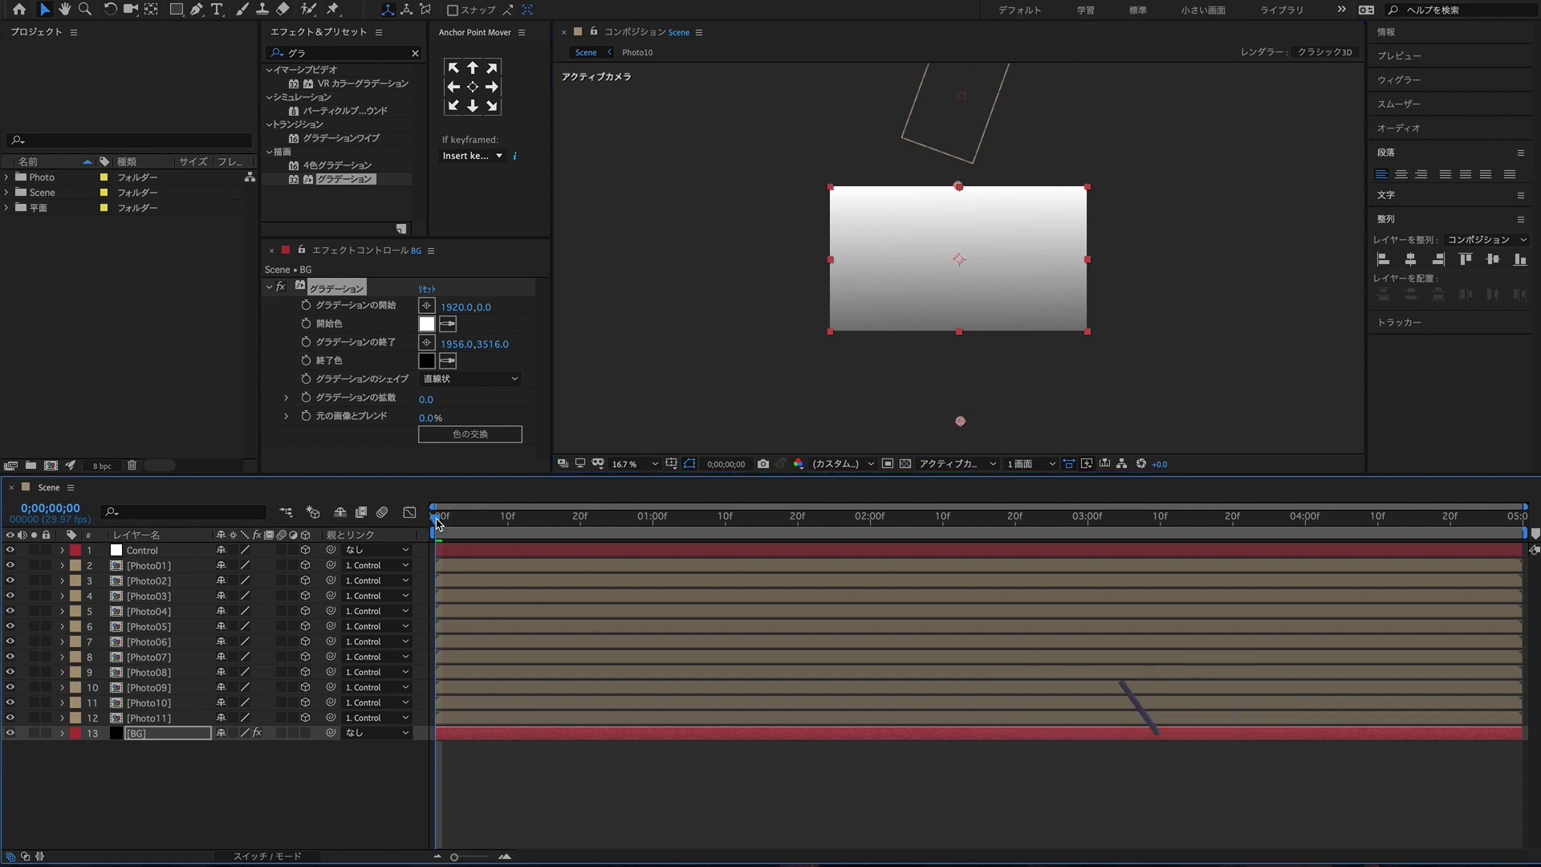
click(622, 465)
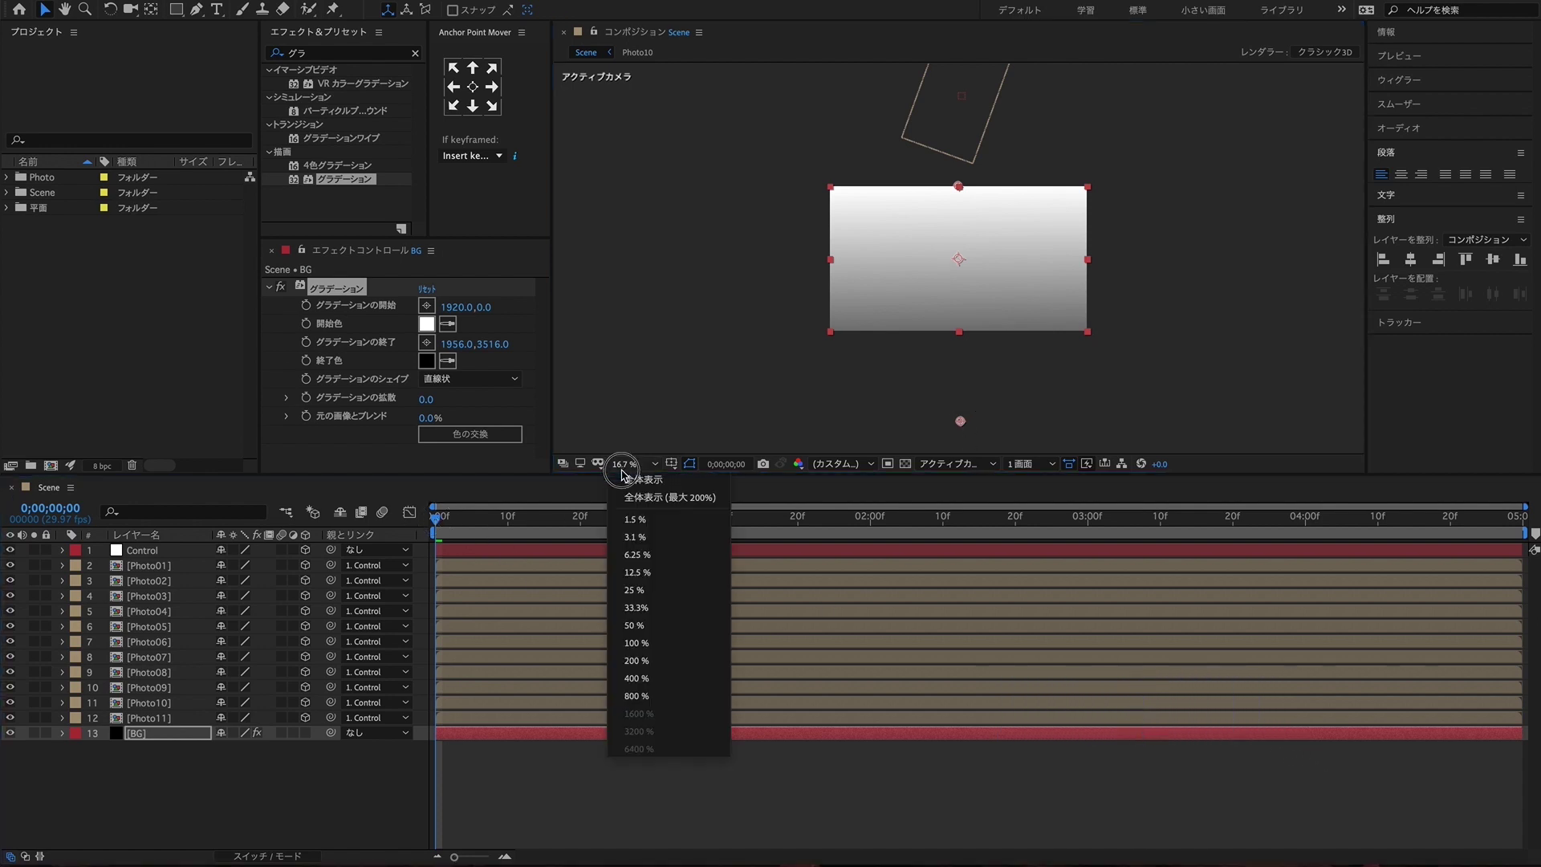
click(636, 591)
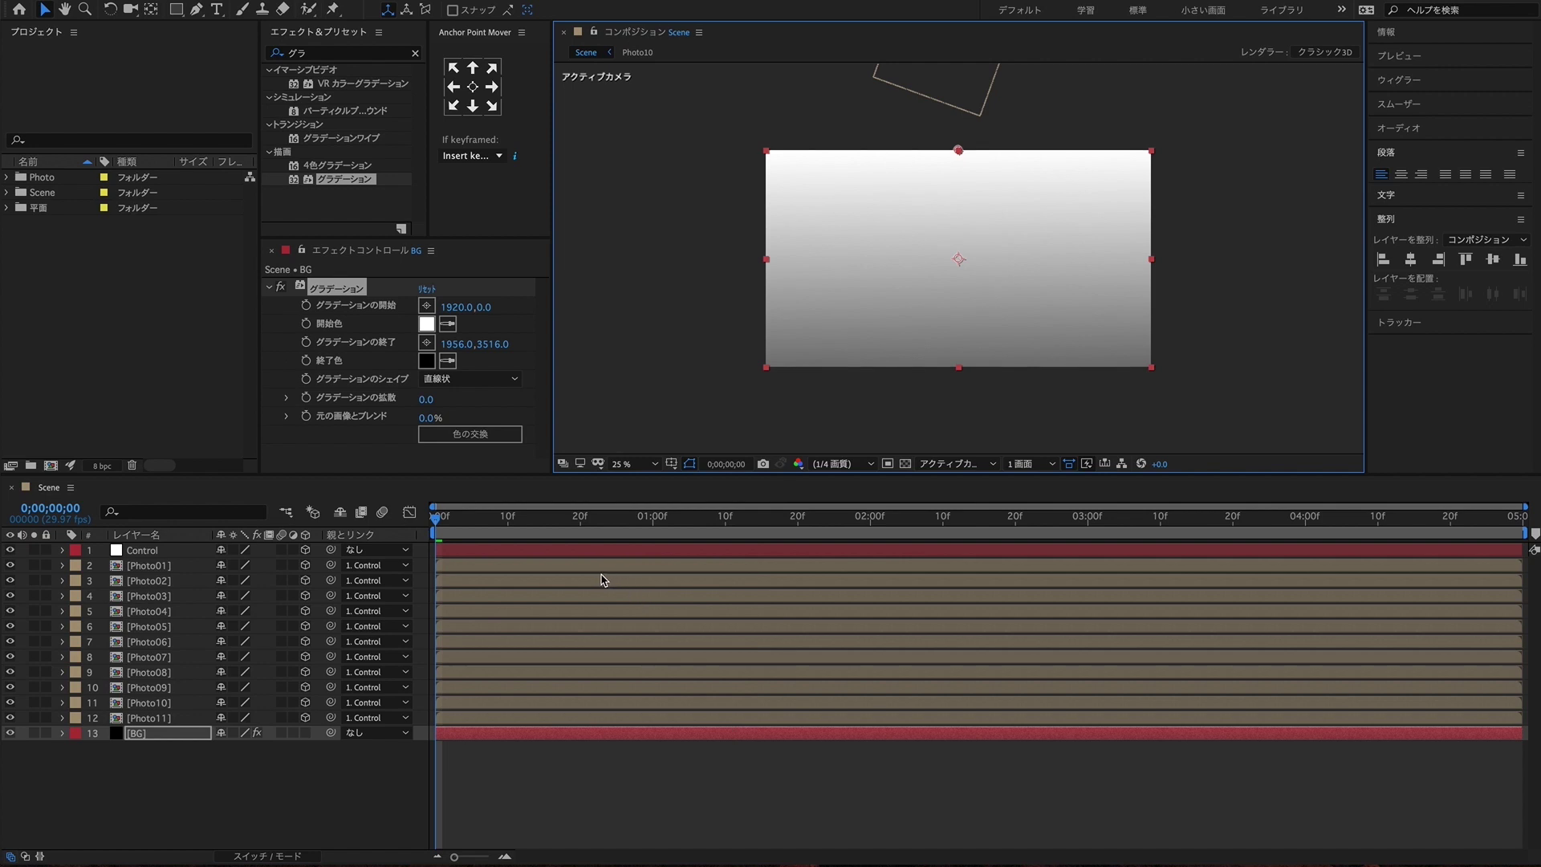
click(438, 524)
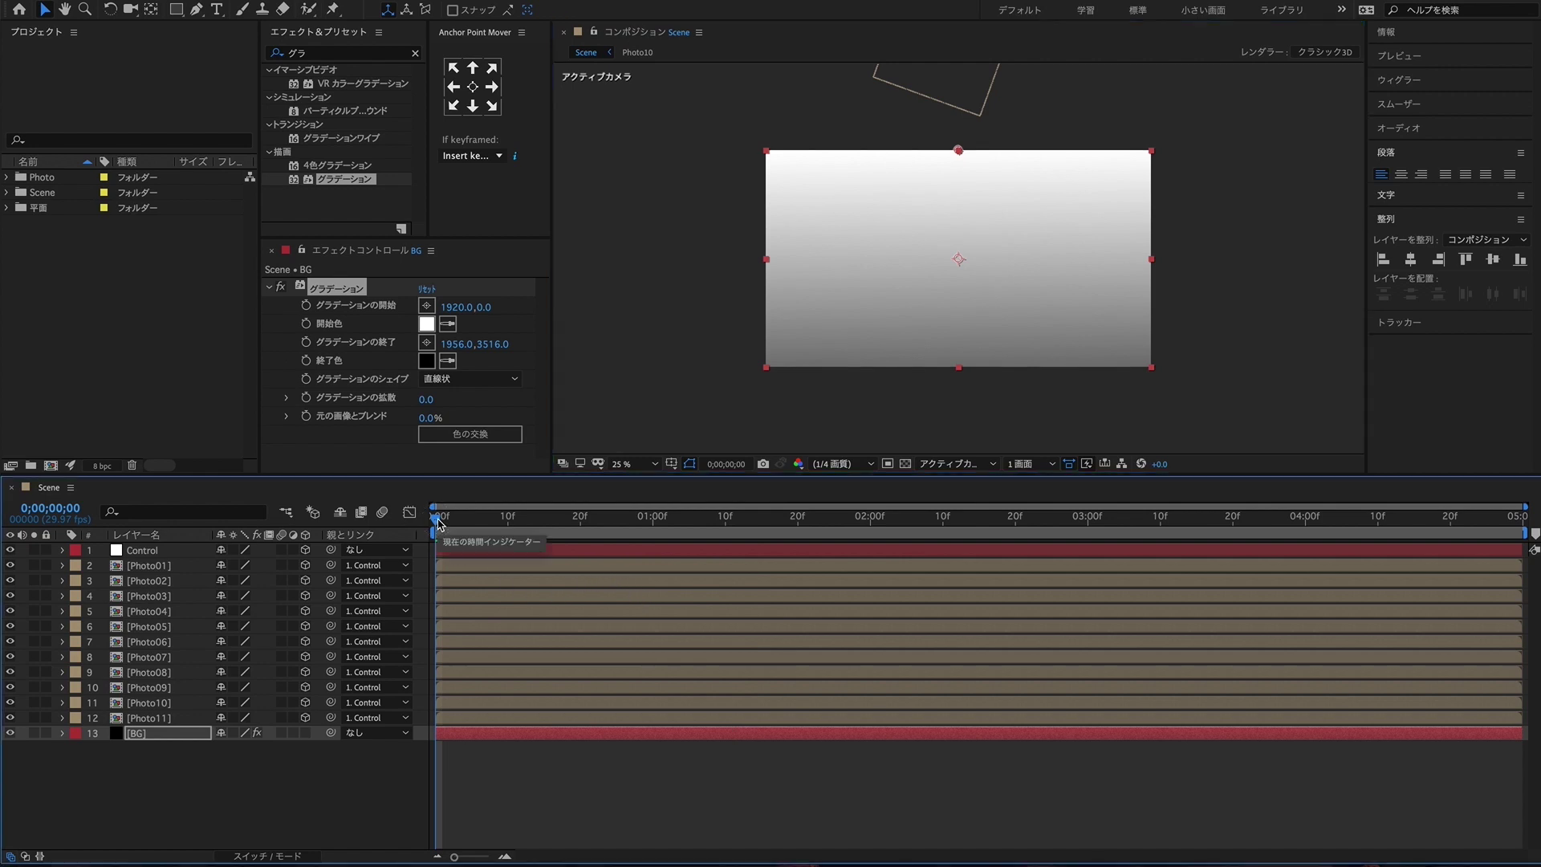
key(space)
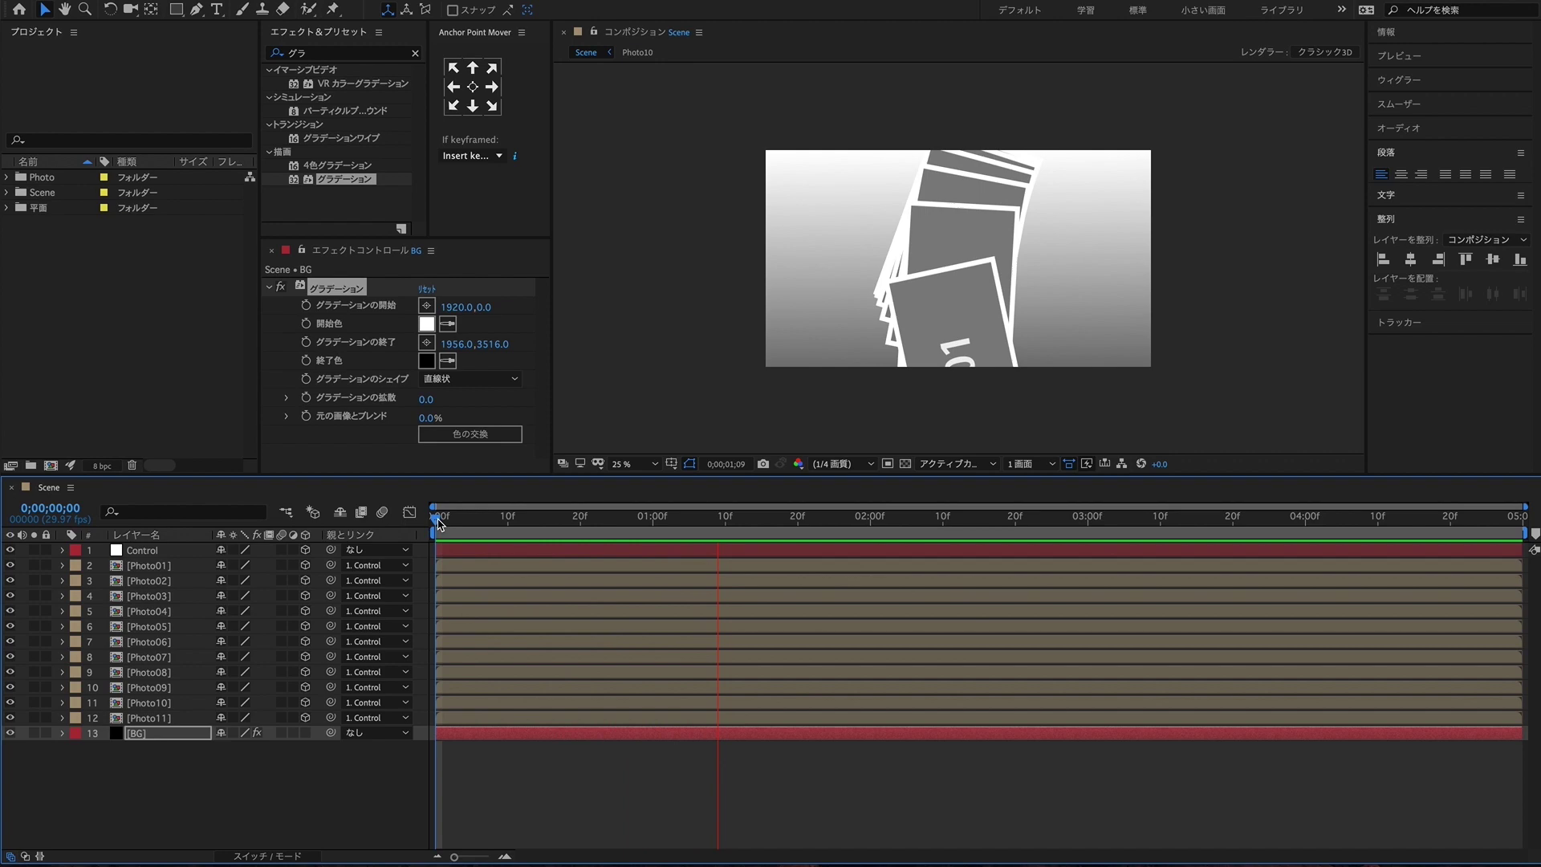